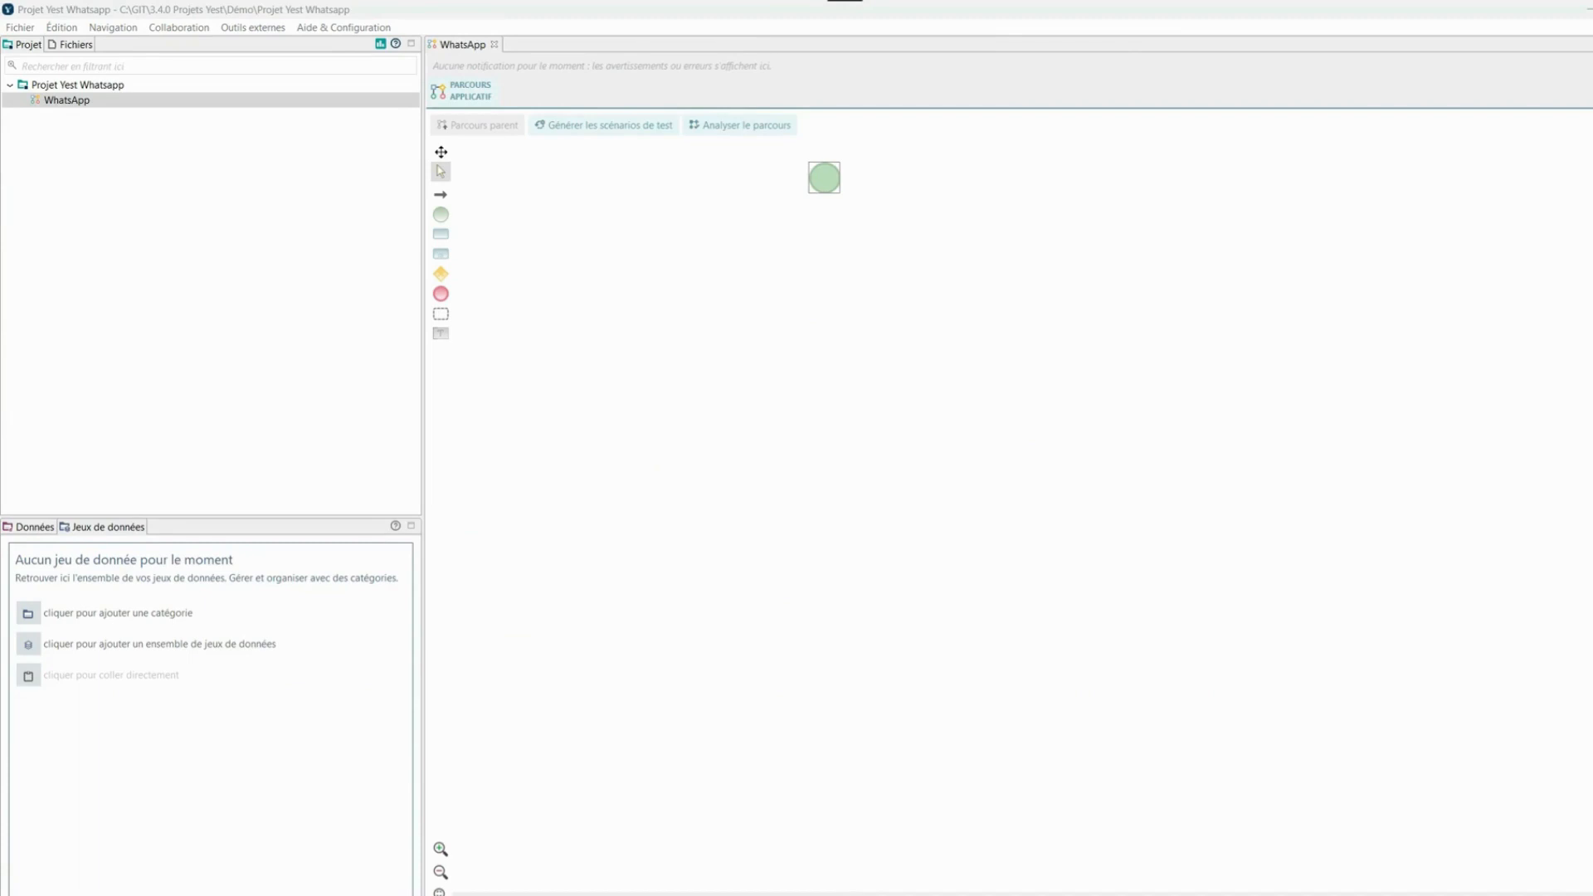
- Add two tasks below the start event, named "Envoyer un message" and "Vérifier les notifications"
{"action": "left_click", "coordinate": [801, 254]}
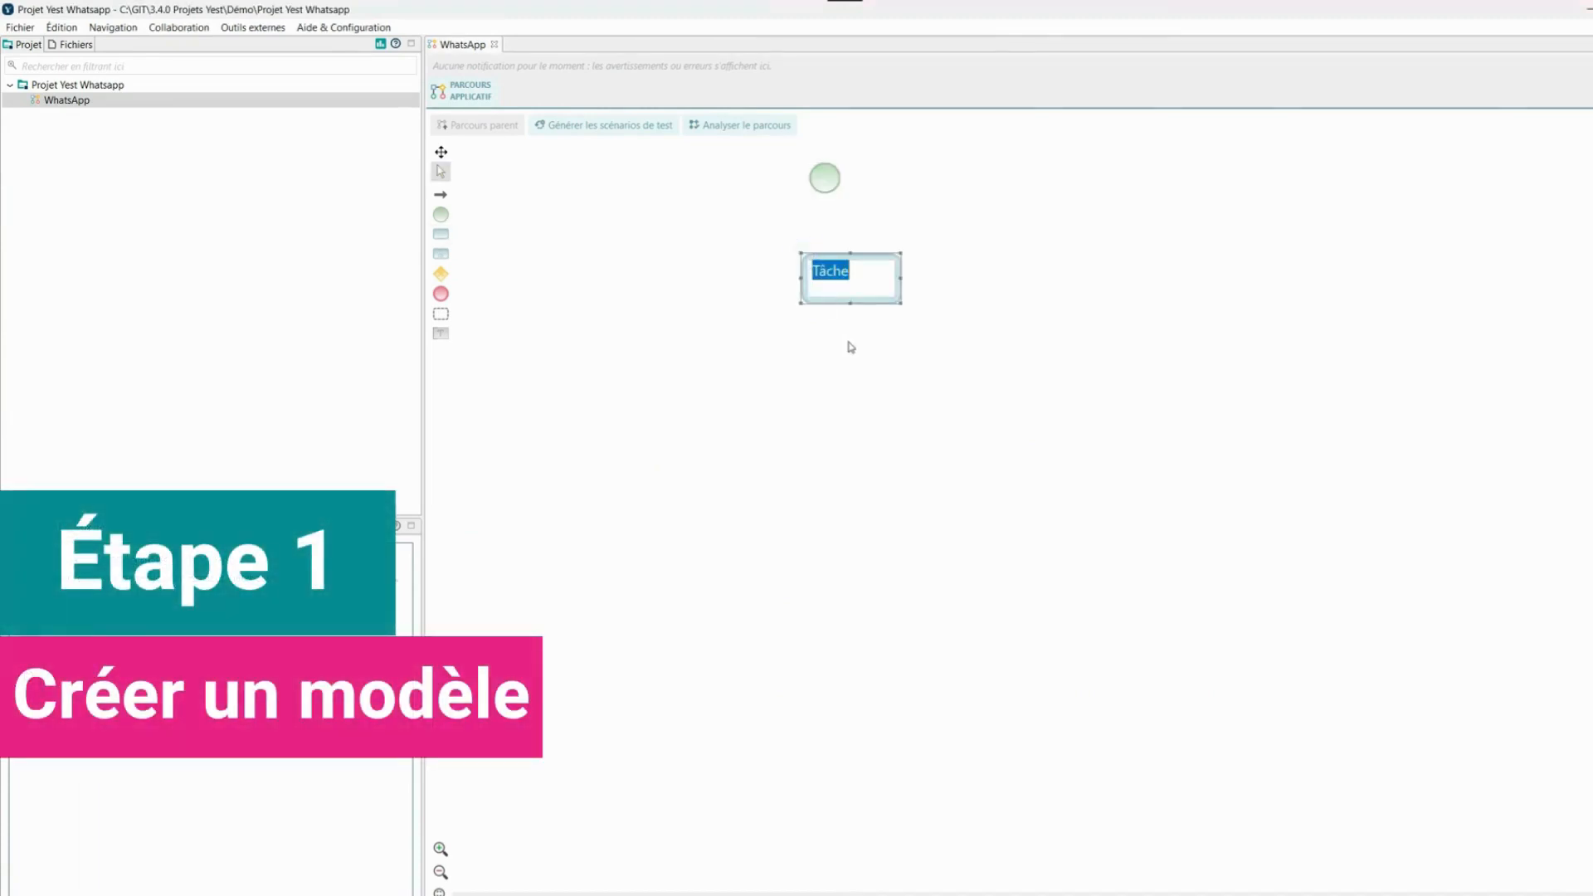
{"action": "key", "text": "BackSpace"}
{"action": "type", "text": "Envoyer un message"}
{"action": "key", "text": "Return"}
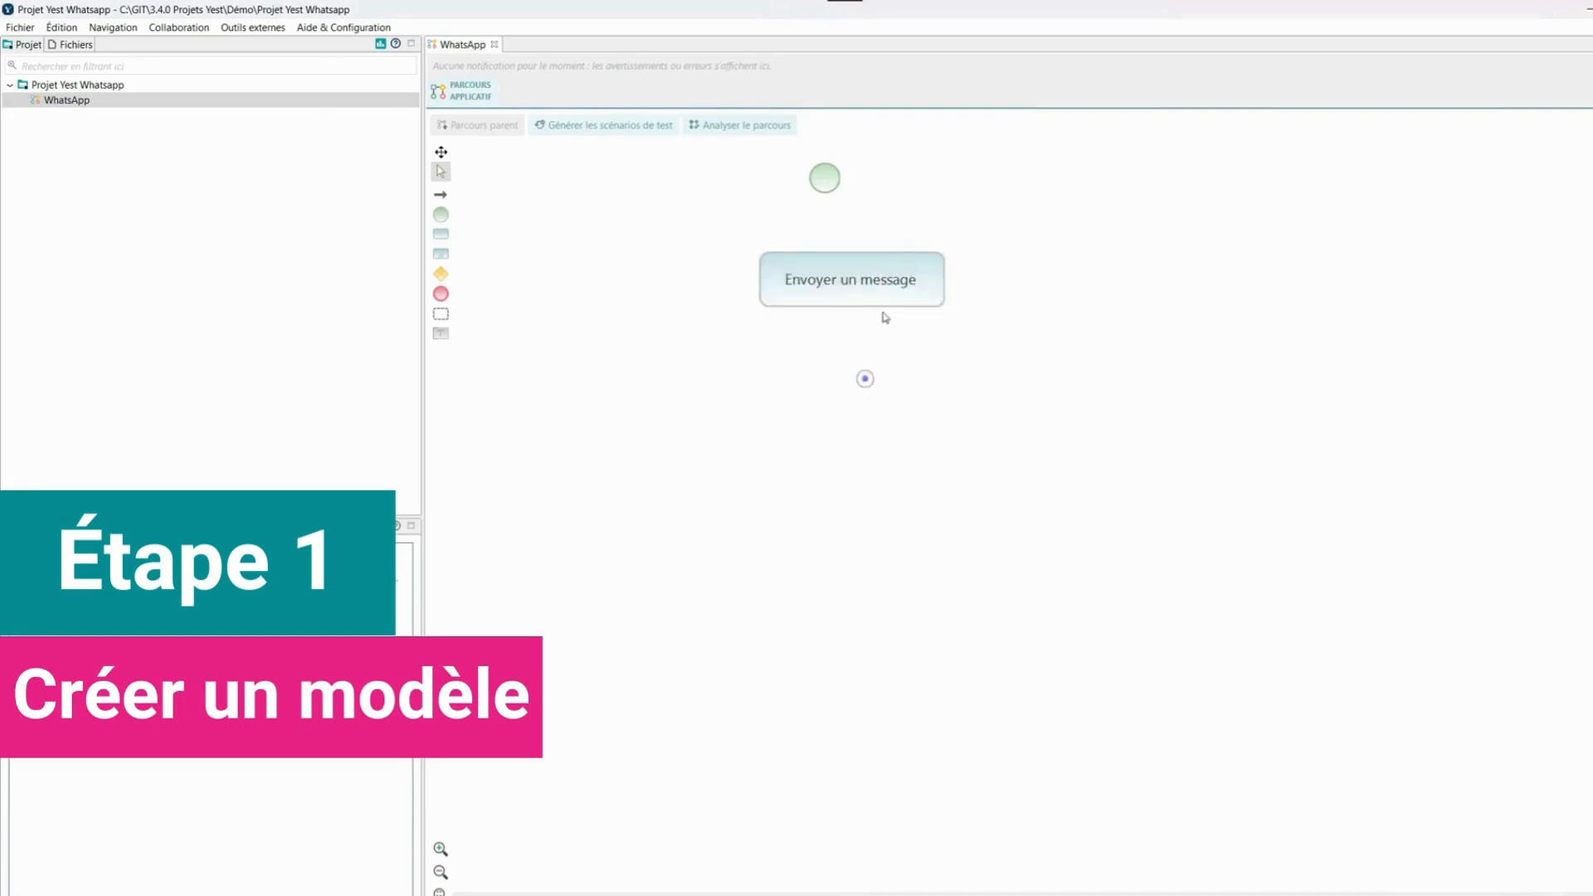
{"action": "left_click", "coordinate": [825, 355]}
{"action": "type", "text": "Vérifier les notifications"}
{"action": "key", "text": "Return"}
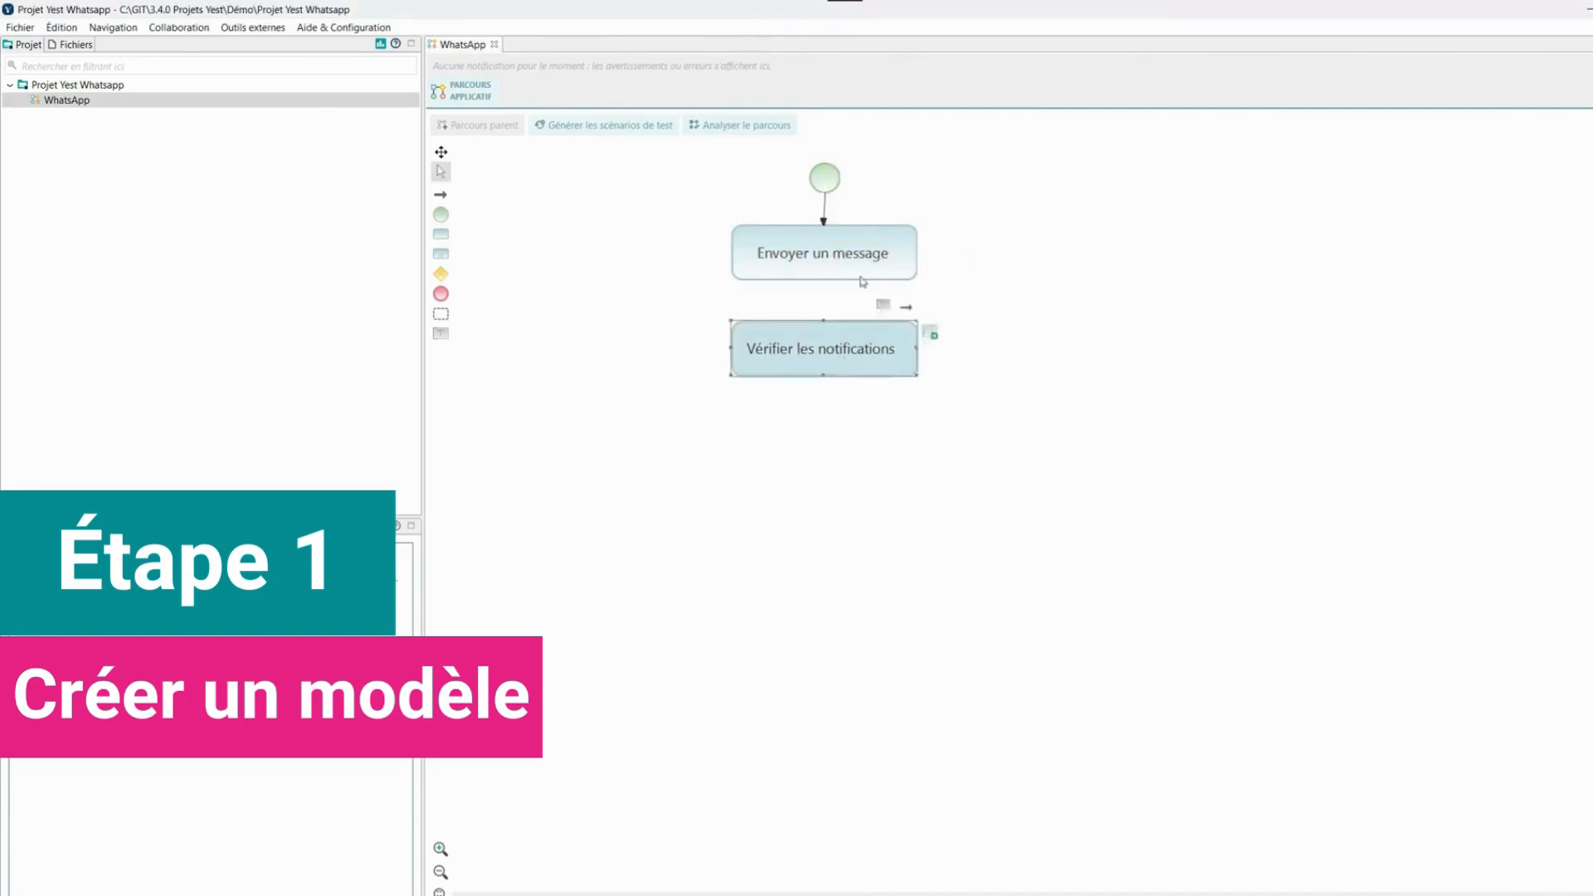
- Add a task "Lire le message" below "Vérifier les notifications" and connect the two with an arrow
{"action": "left_click", "coordinate": [812, 461]}
{"action": "type", "text": "Lire le message"}
{"action": "left_click", "coordinate": [861, 572]}
{"action": "left_click_drag", "start_coordinate": [867, 476], "coordinate": [838, 452]}
{"action": "left_click_drag", "start_coordinate": [907, 308], "coordinate": [840, 448]}
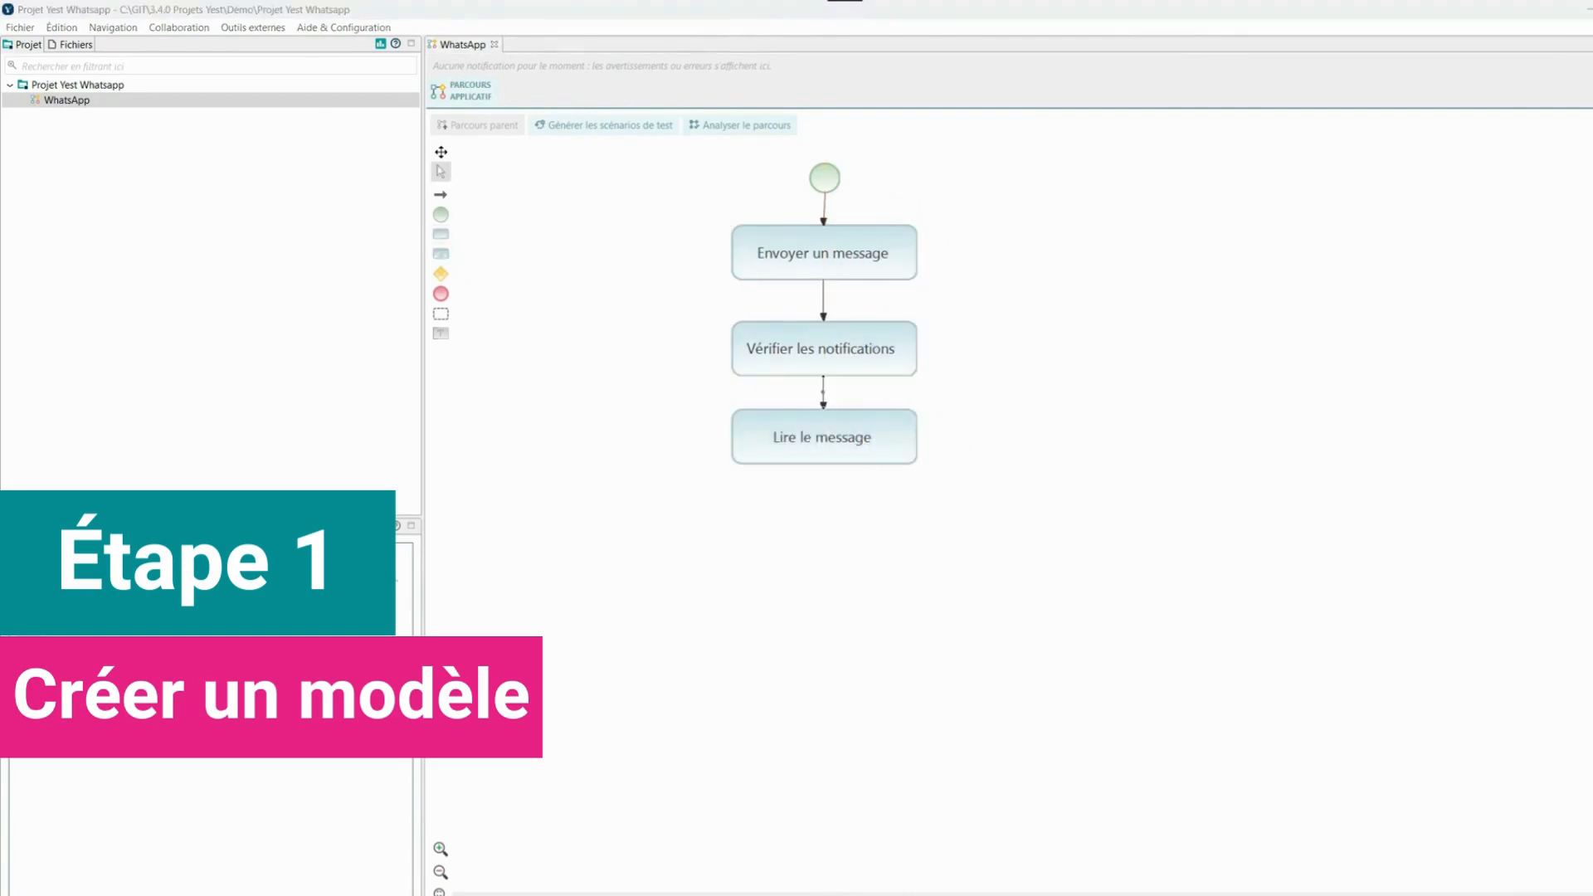
- Place a red end event below "Lire le message" and connect that task to it
{"action": "left_click", "coordinate": [440, 295]}
{"action": "left_click", "coordinate": [821, 520]}
{"action": "left_click", "coordinate": [870, 442]}
{"action": "left_click_drag", "start_coordinate": [908, 399], "coordinate": [836, 539]}
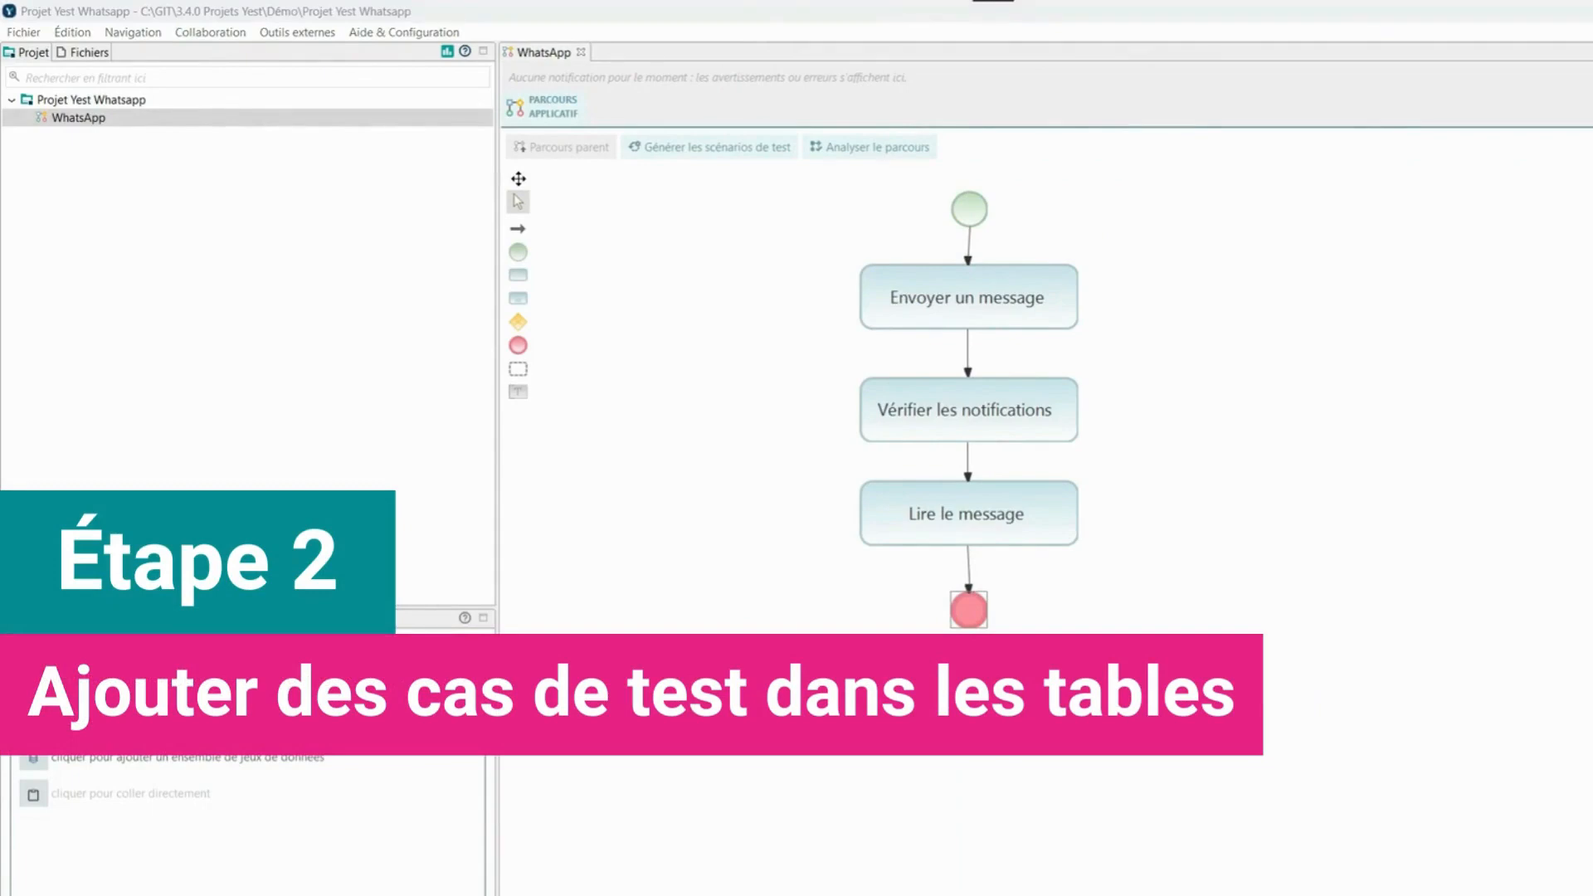
- Create a decision table for the "Envoyer un message" task with the action "Envoyer un message de l'appareil d'Alice à Bob"
{"action": "left_click", "coordinate": [1036, 292]}
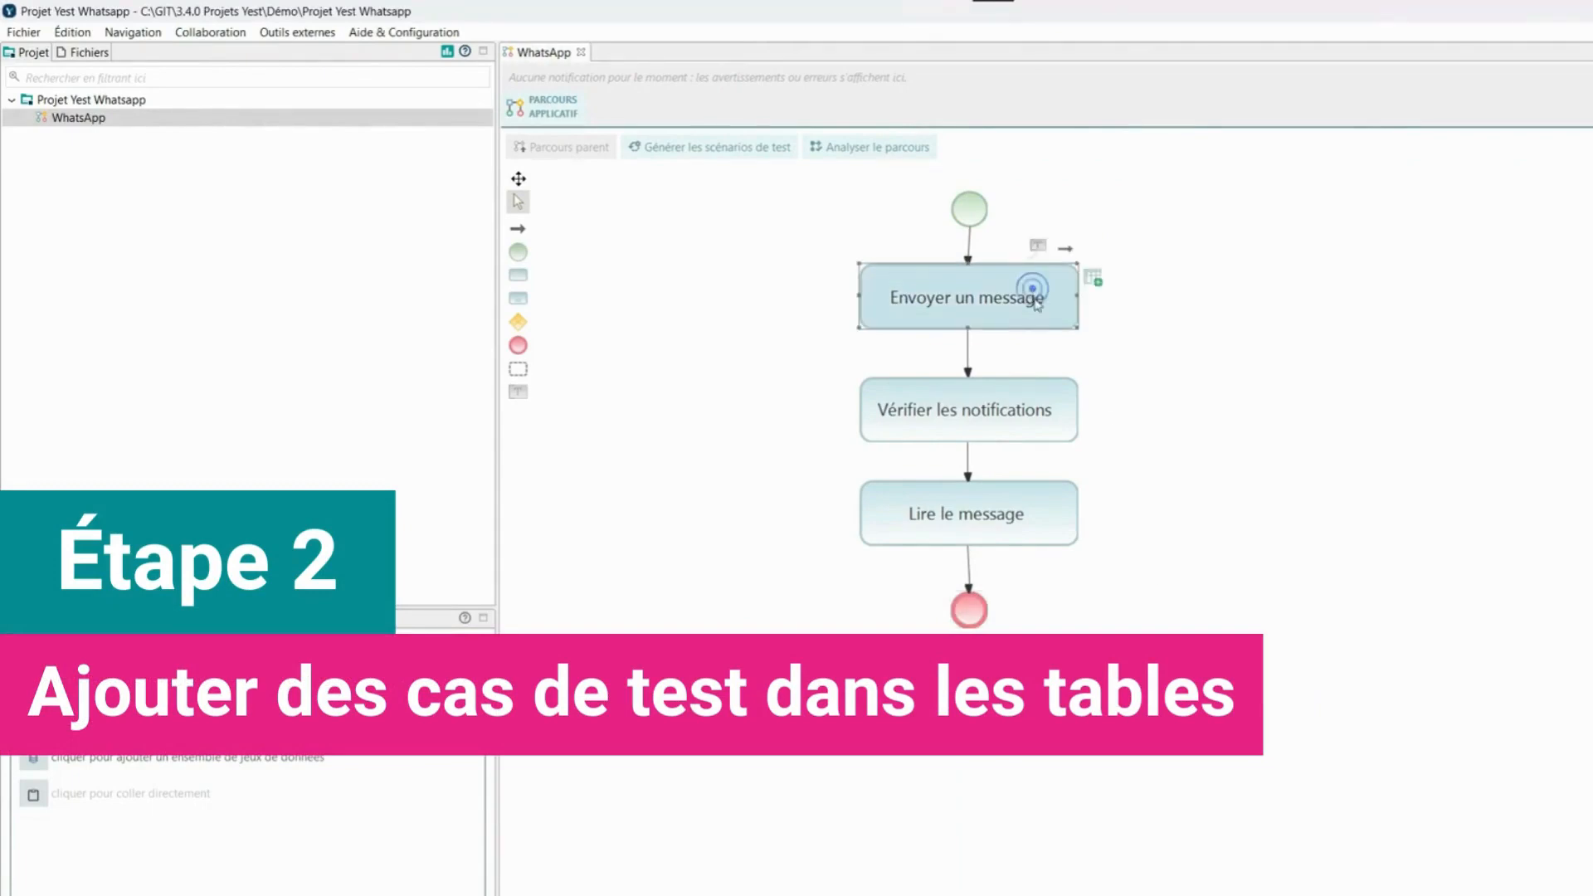
{"action": "left_click", "coordinate": [1094, 278]}
{"action": "left_click", "coordinate": [687, 216]}
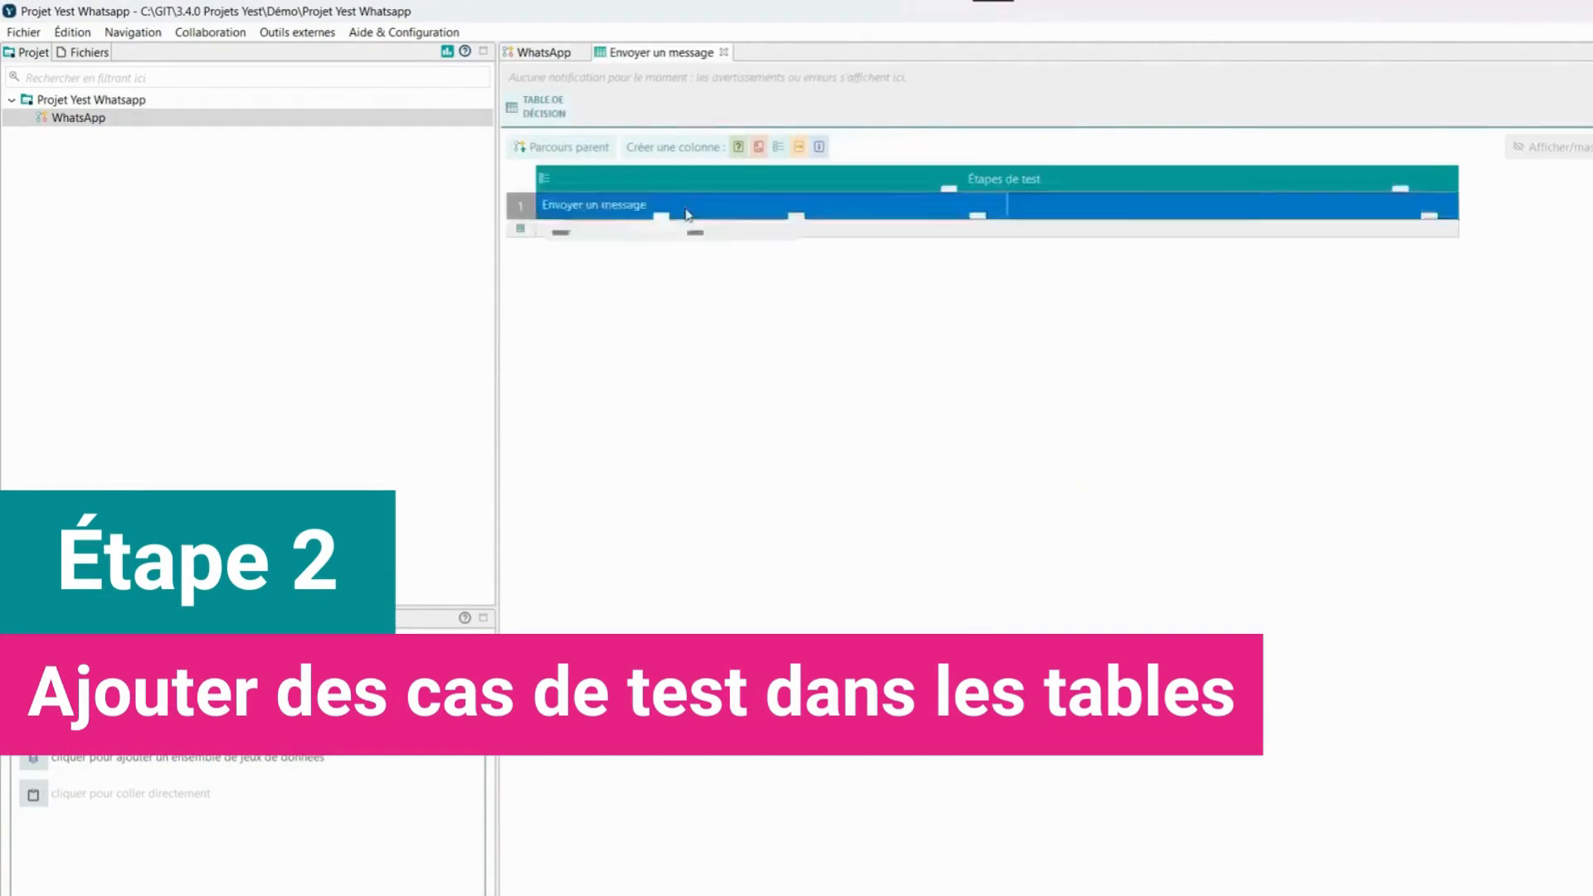
{"action": "left_click", "coordinate": [690, 236]}
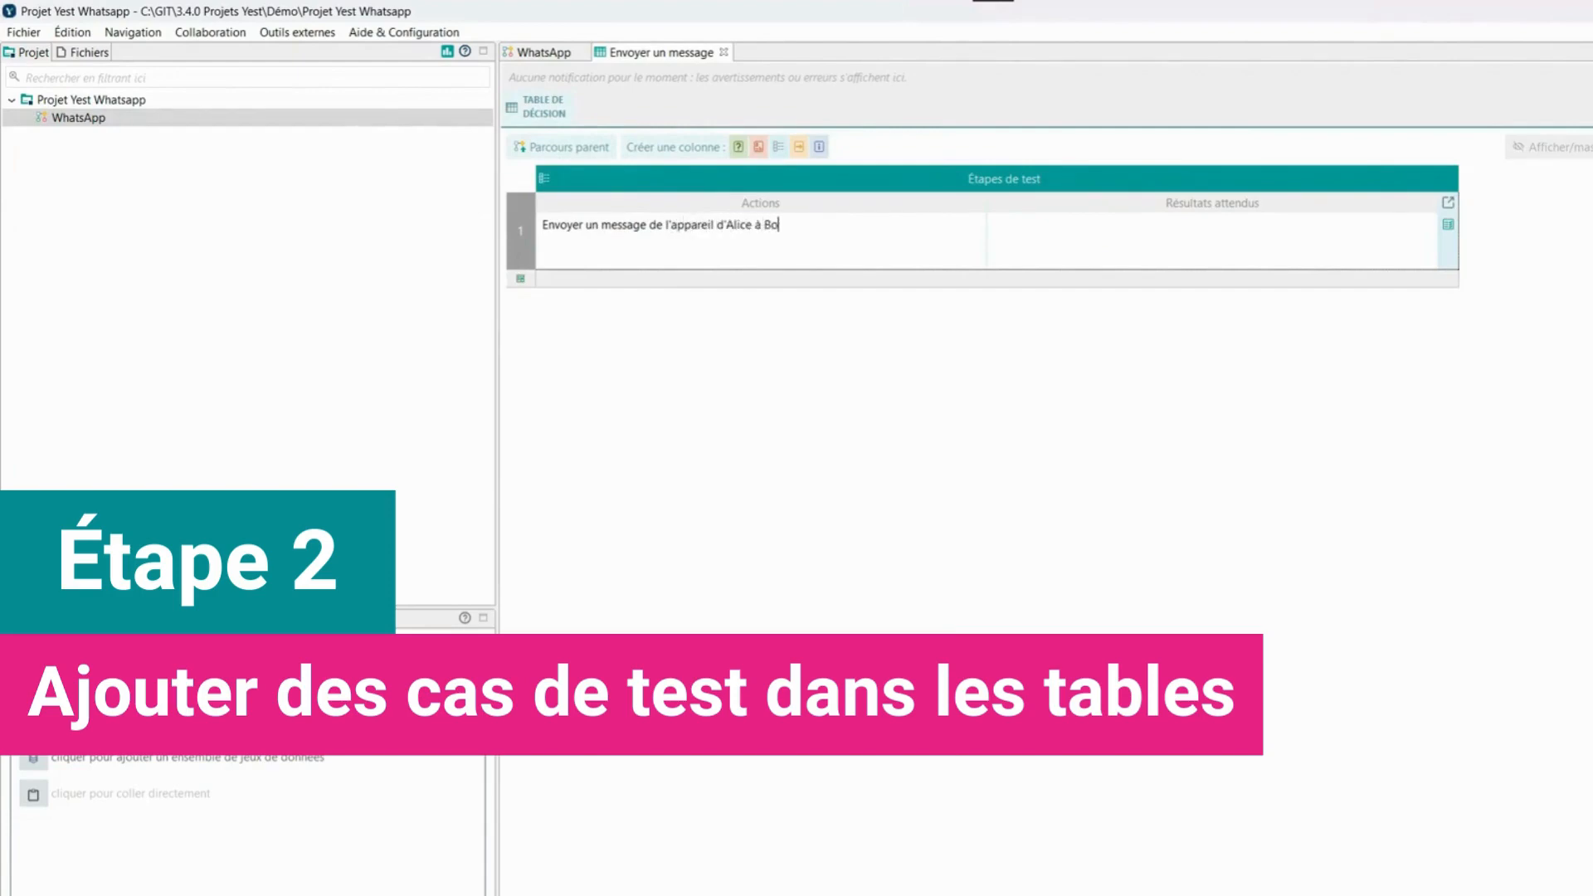
{"action": "left_click", "coordinate": [833, 365]}
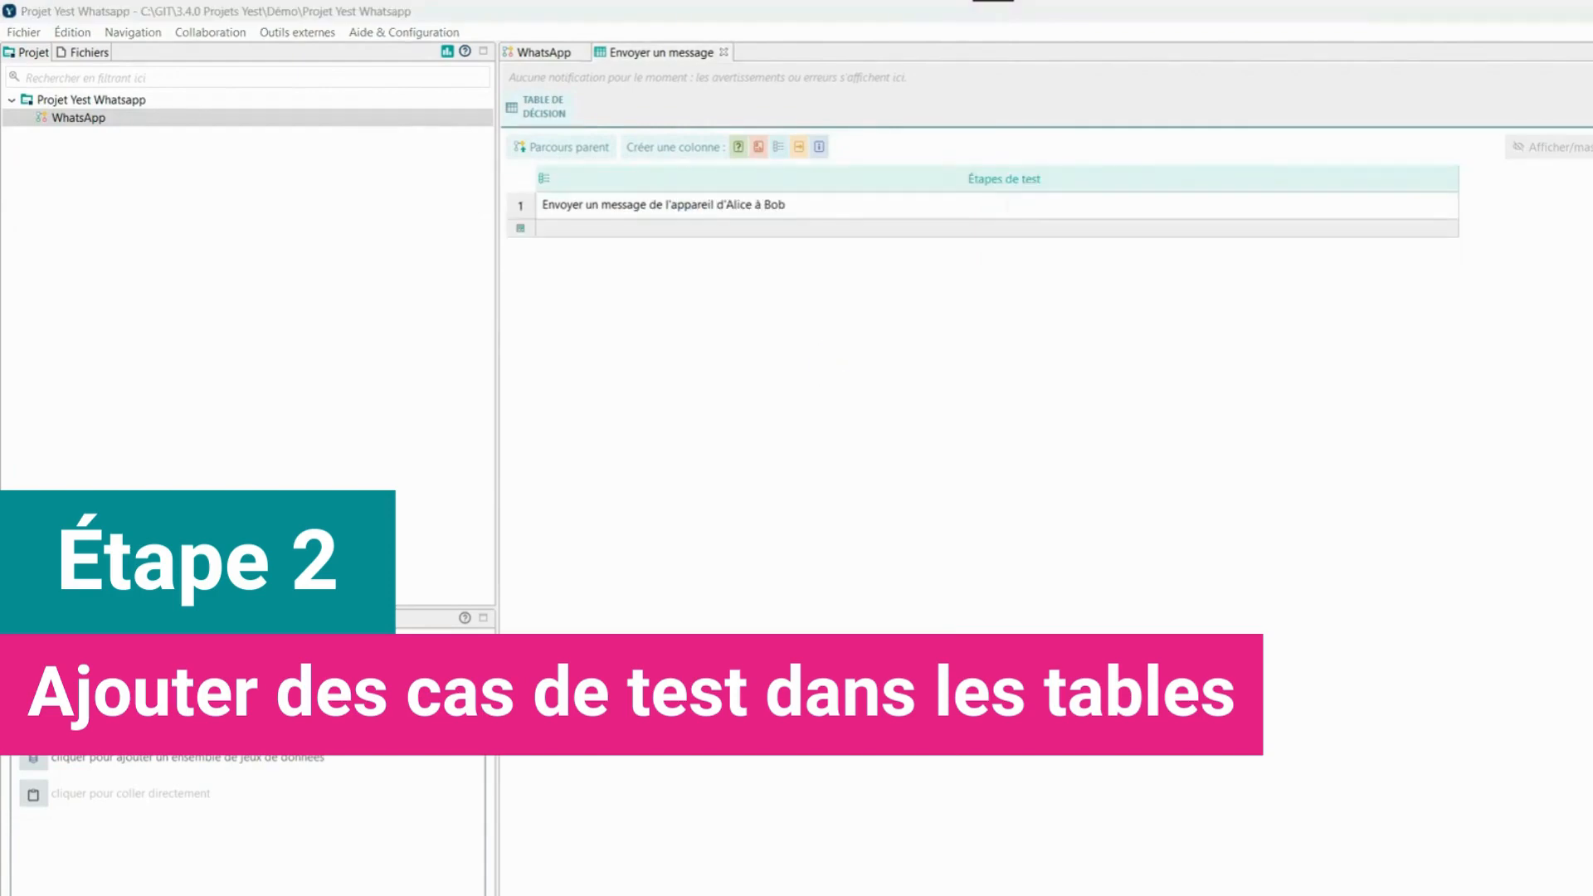
- Create a decision table for the "Vérifier les notifications" task with the action "Vérifier les notifications sur l'appareil de Bob"
{"action": "left_click", "coordinate": [580, 158]}
{"action": "left_click", "coordinate": [1094, 384]}
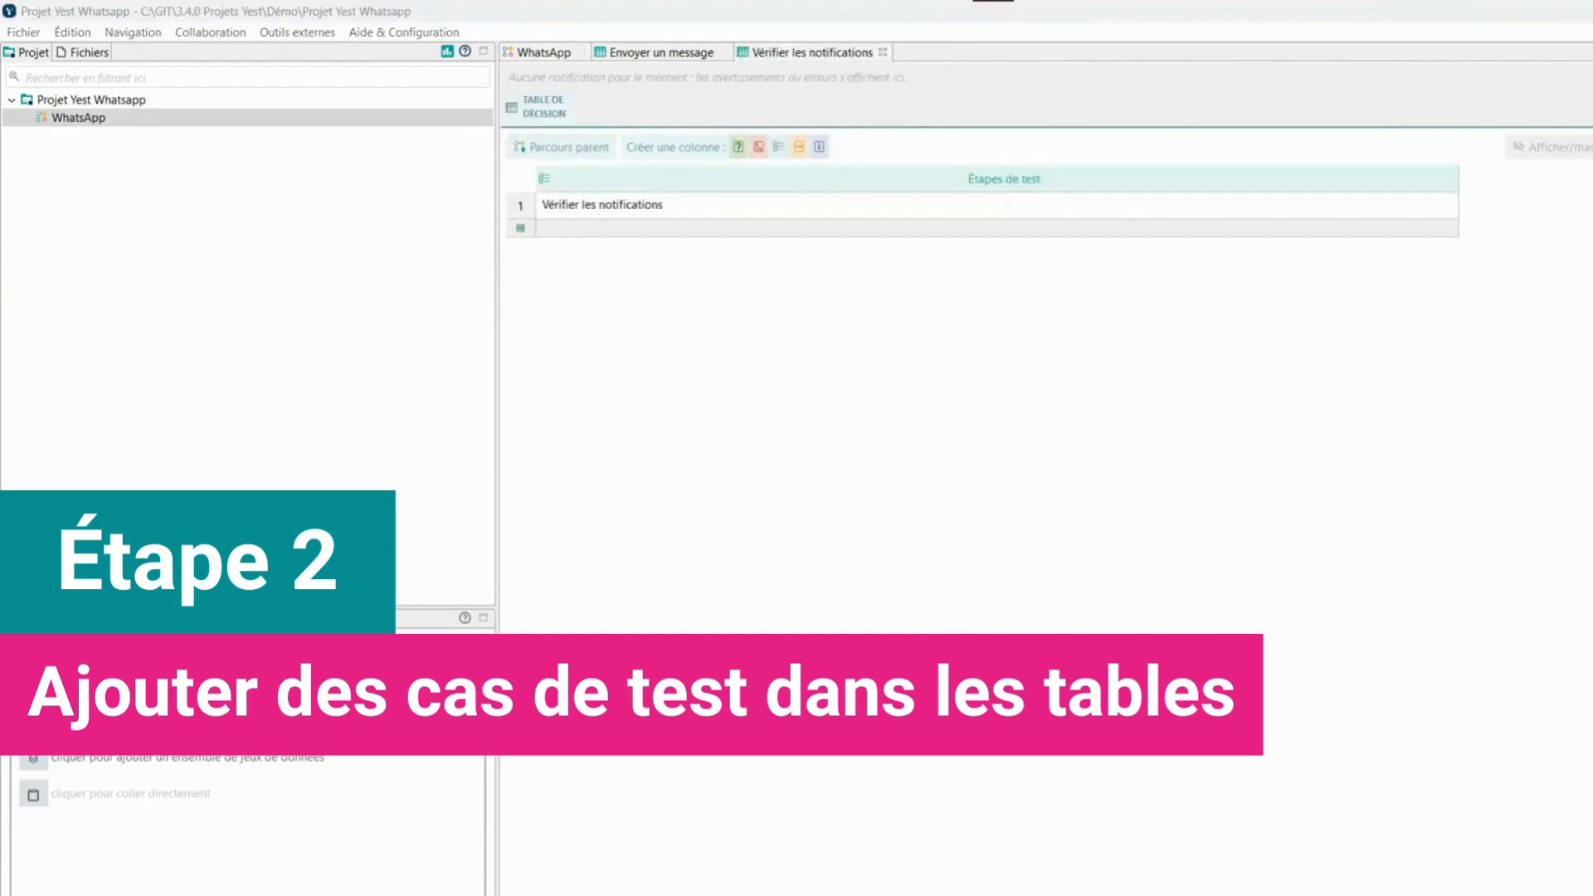
{"action": "left_click", "coordinate": [697, 207]}
{"action": "type", "text": "sur l'appareil de Bo"}
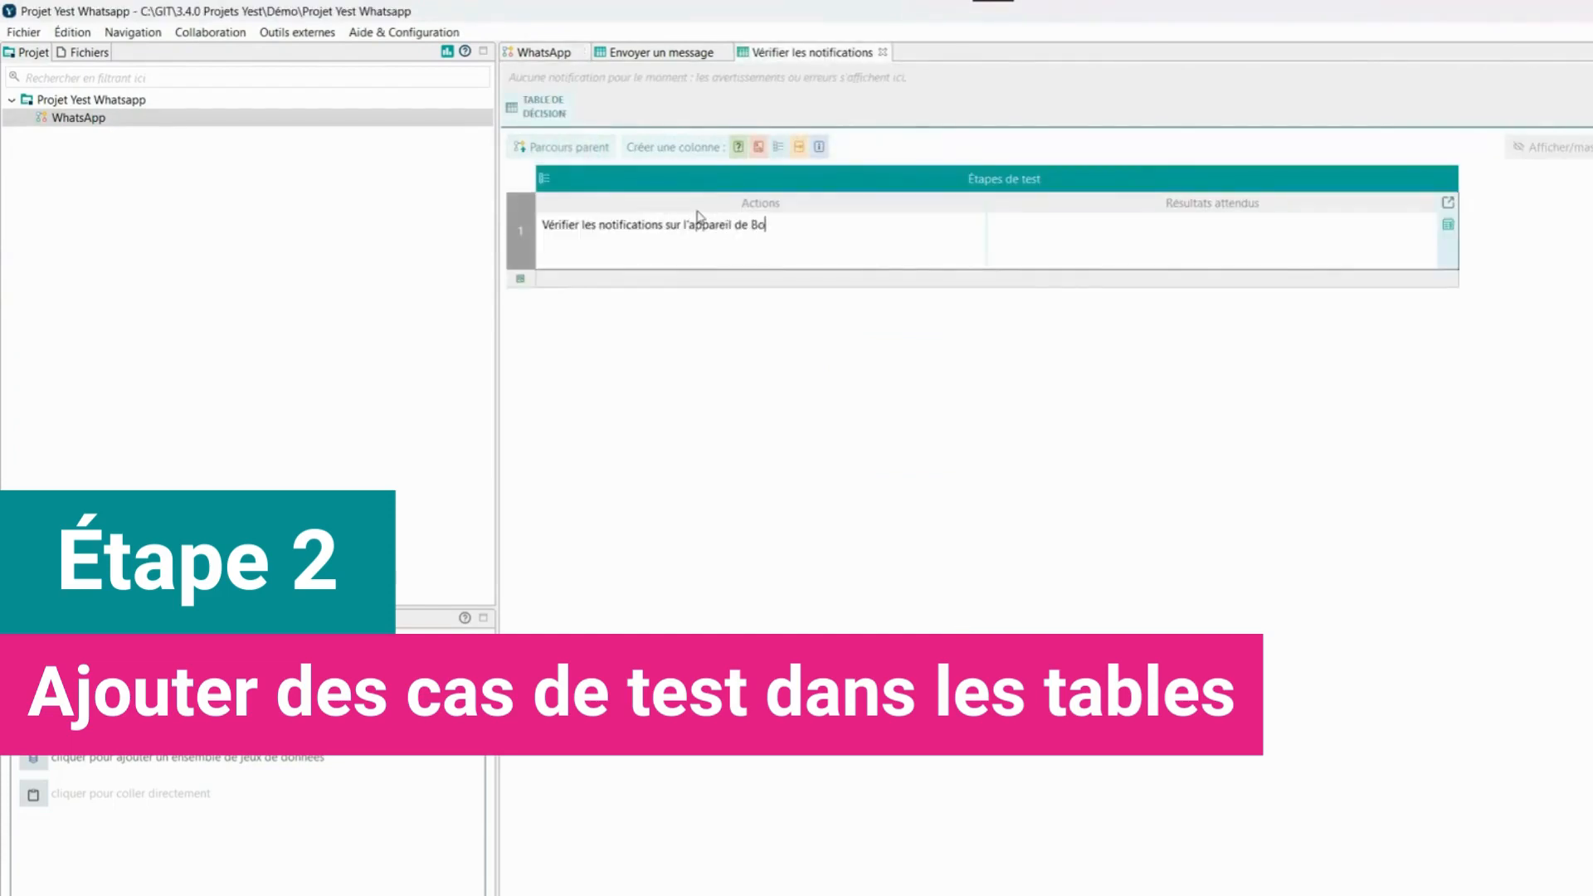
{"action": "type", "text": "b"}
{"action": "left_click", "coordinate": [754, 526]}
- Create a decision table for the "Lire le message" task, extending its action to "Lire le message sur l'appareil"
{"action": "left_click", "coordinate": [576, 149]}
{"action": "left_click", "coordinate": [1101, 498]}
{"action": "left_click", "coordinate": [674, 209]}
{"action": "type", "text": "sur l'apparei"}
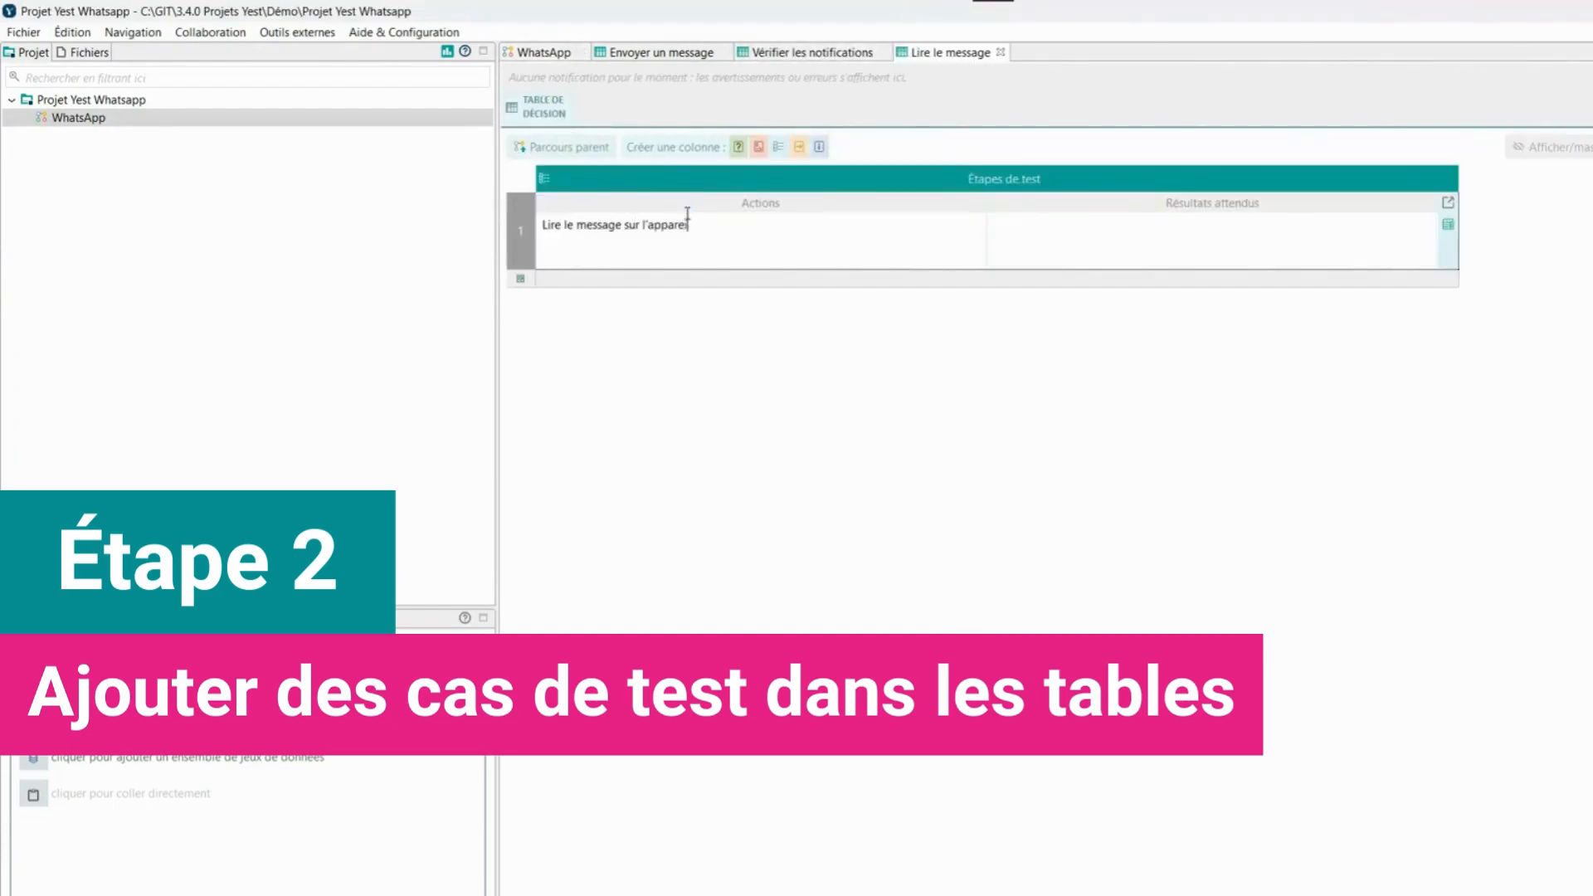
{"action": "left_click", "coordinate": [1069, 233]}
- Open the "Envoyer un message" table and add a condition column for a new data item named appareil_Alice
{"action": "left_click", "coordinate": [570, 147]}
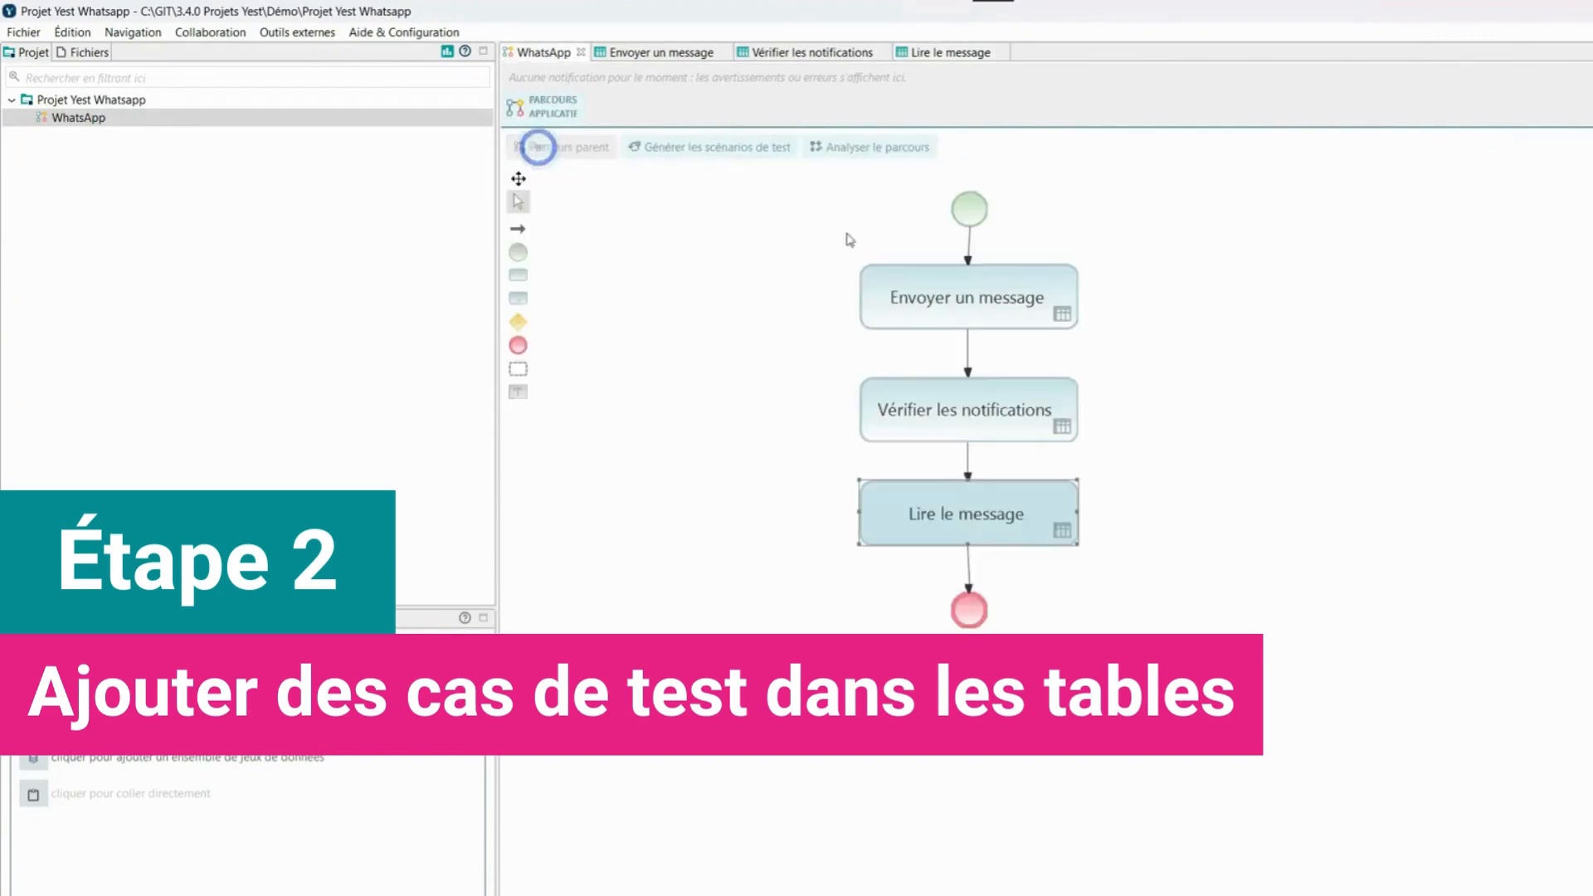
{"action": "left_click", "coordinate": [950, 309]}
{"action": "double_click", "coordinate": [950, 309]}
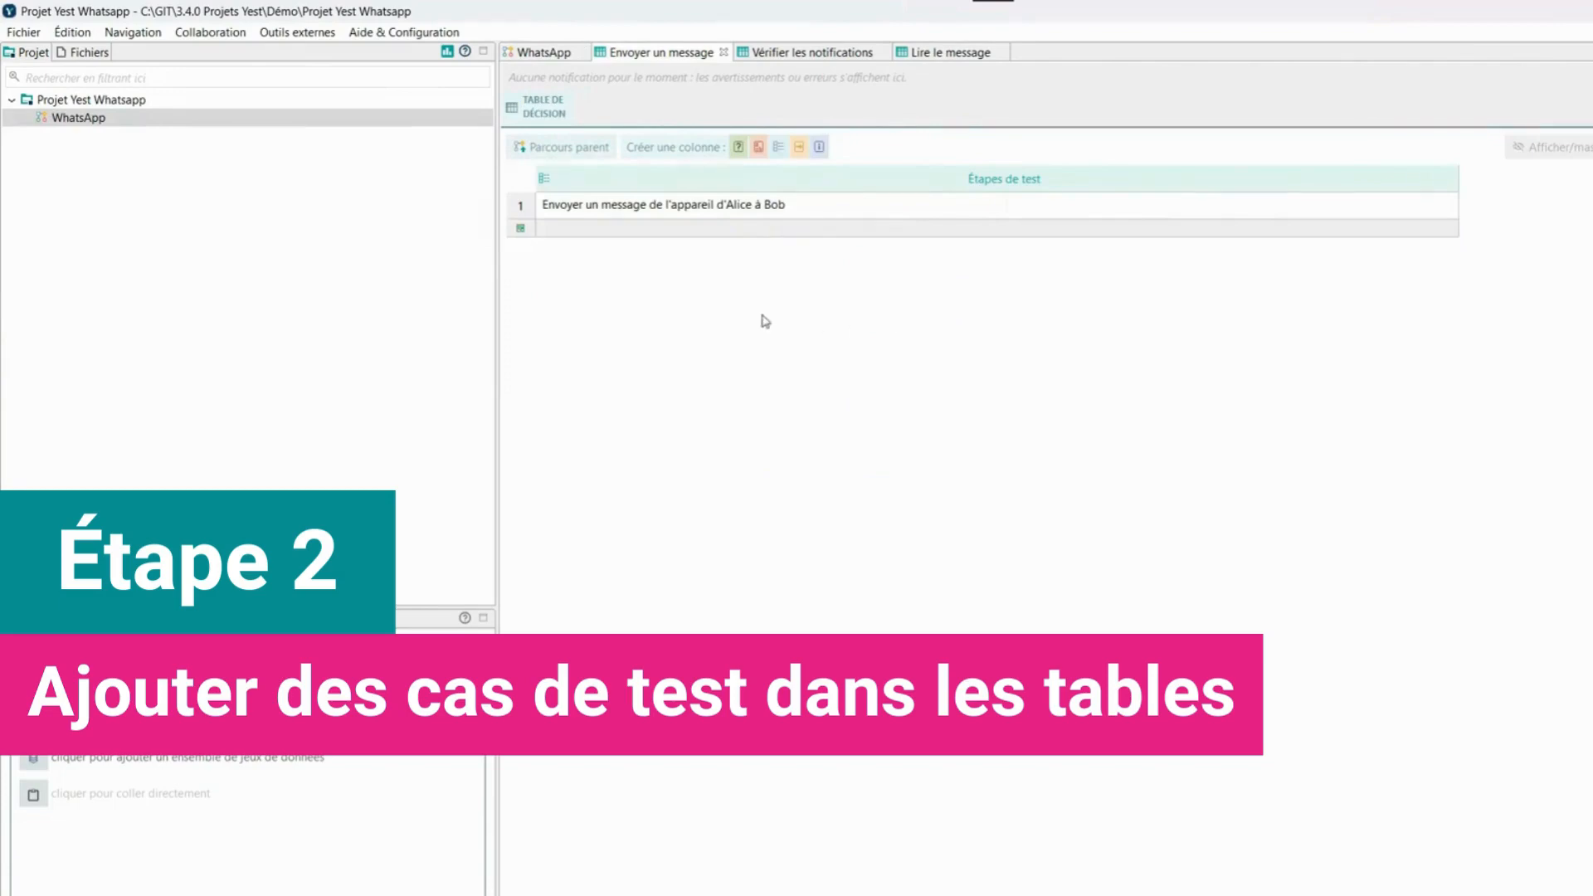
{"action": "left_click", "coordinate": [736, 147]}
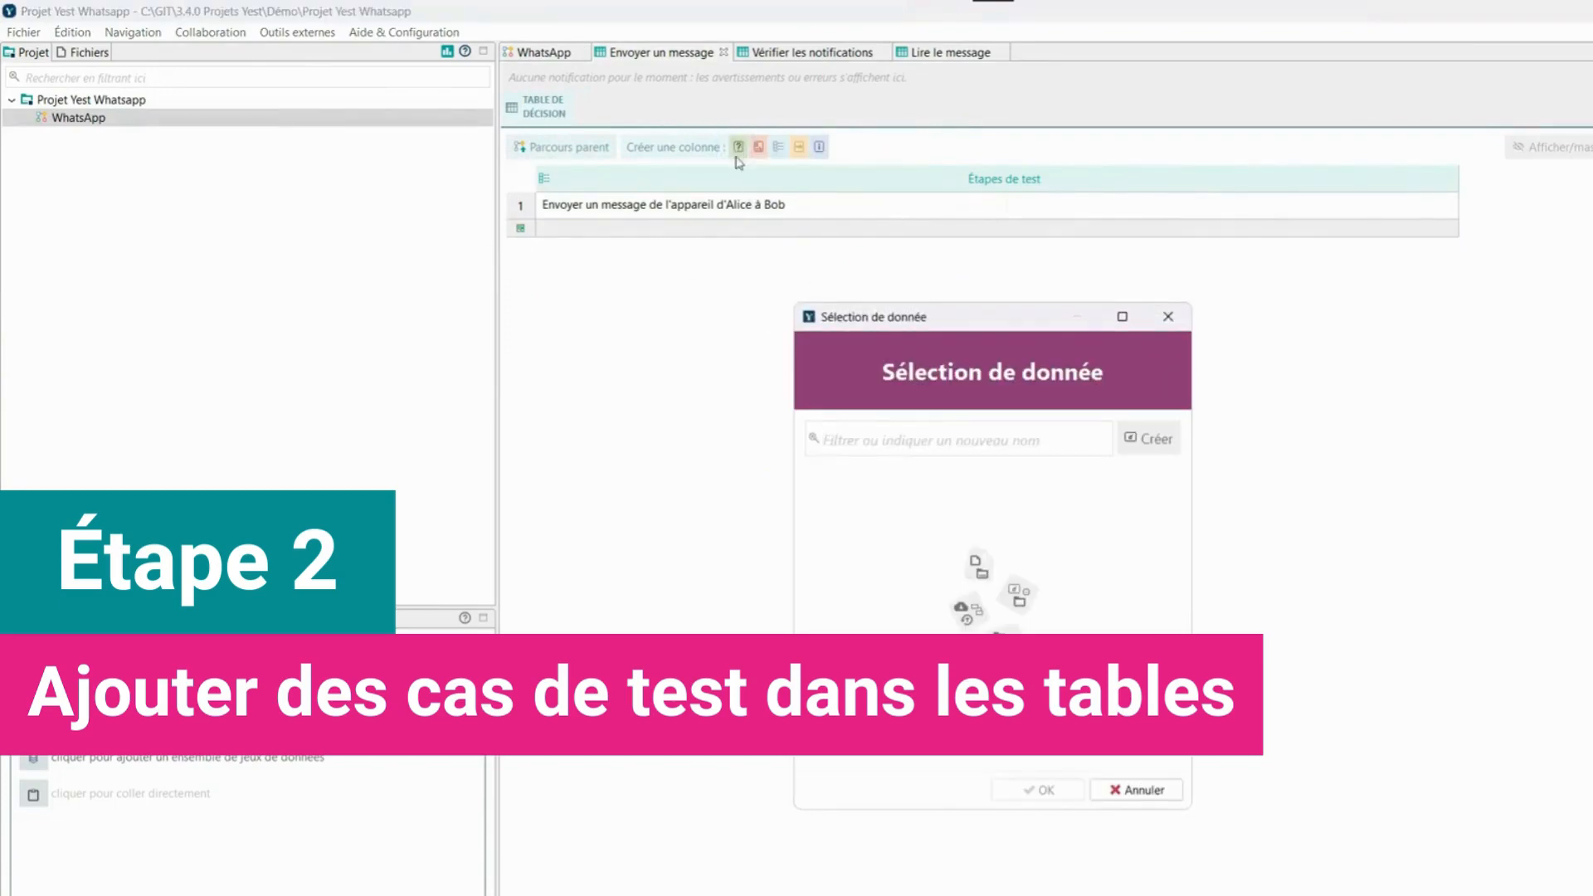
{"action": "type", "text": "appareil_Alice"}
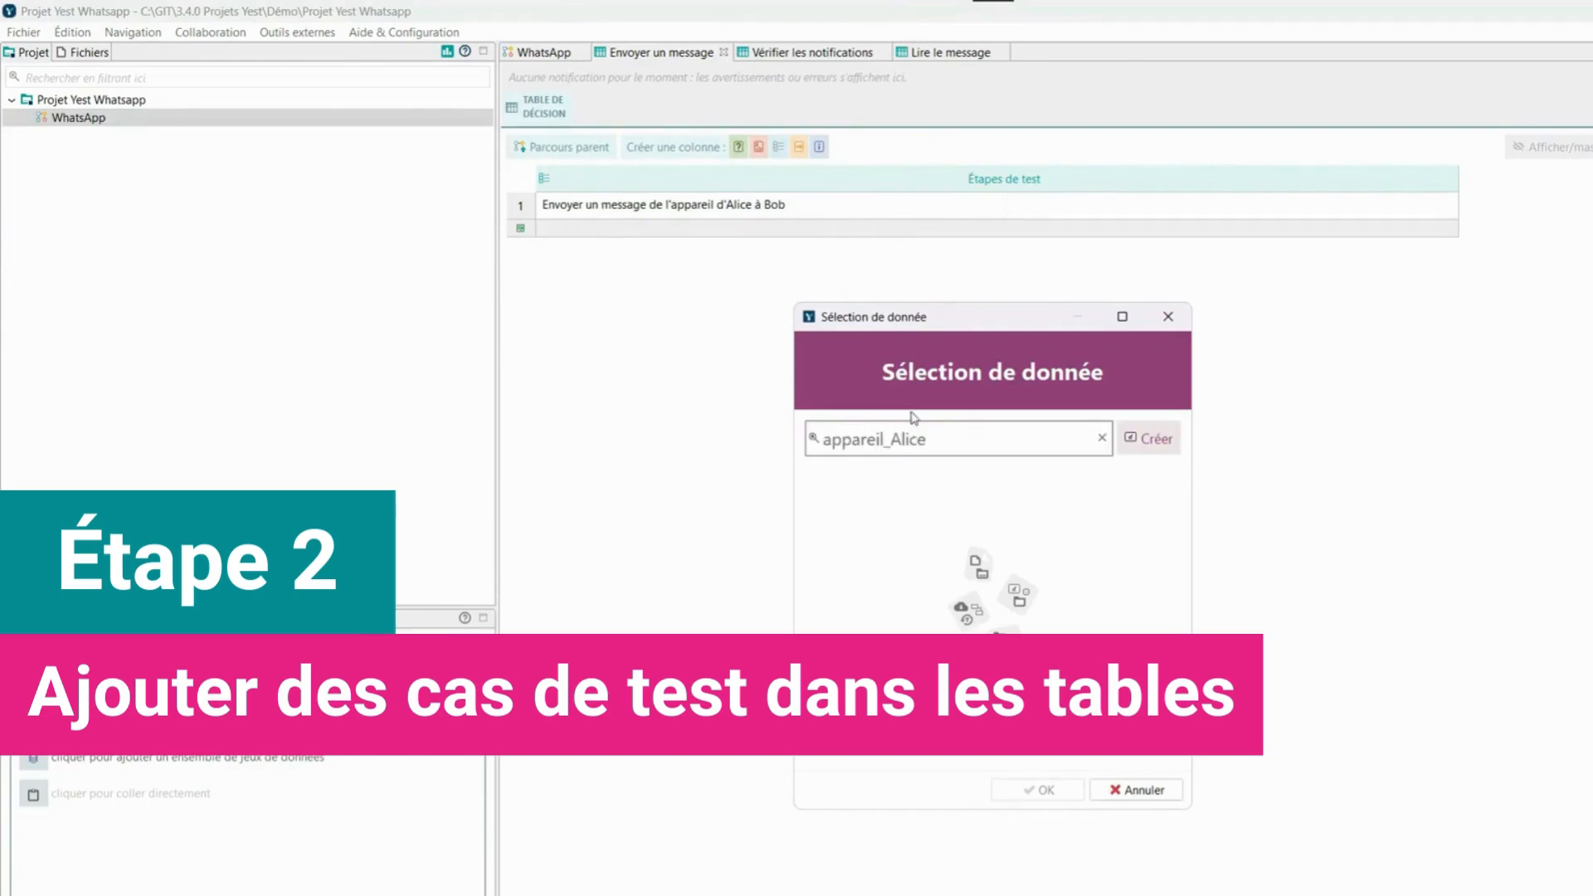
{"action": "left_click", "coordinate": [1150, 438]}
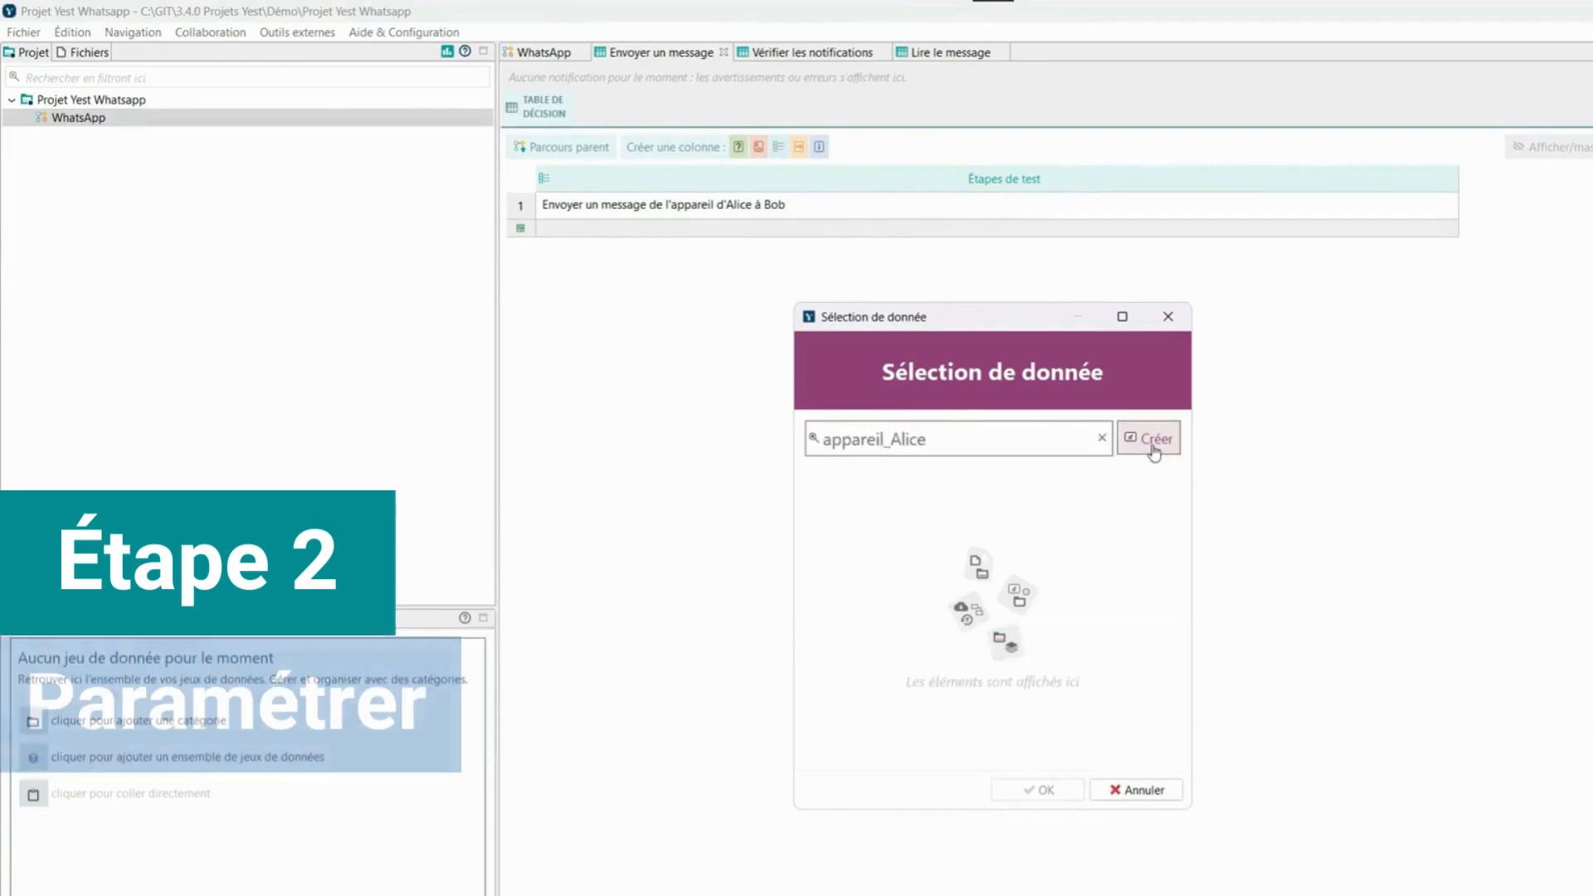
{"action": "left_click", "coordinate": [1033, 790]}
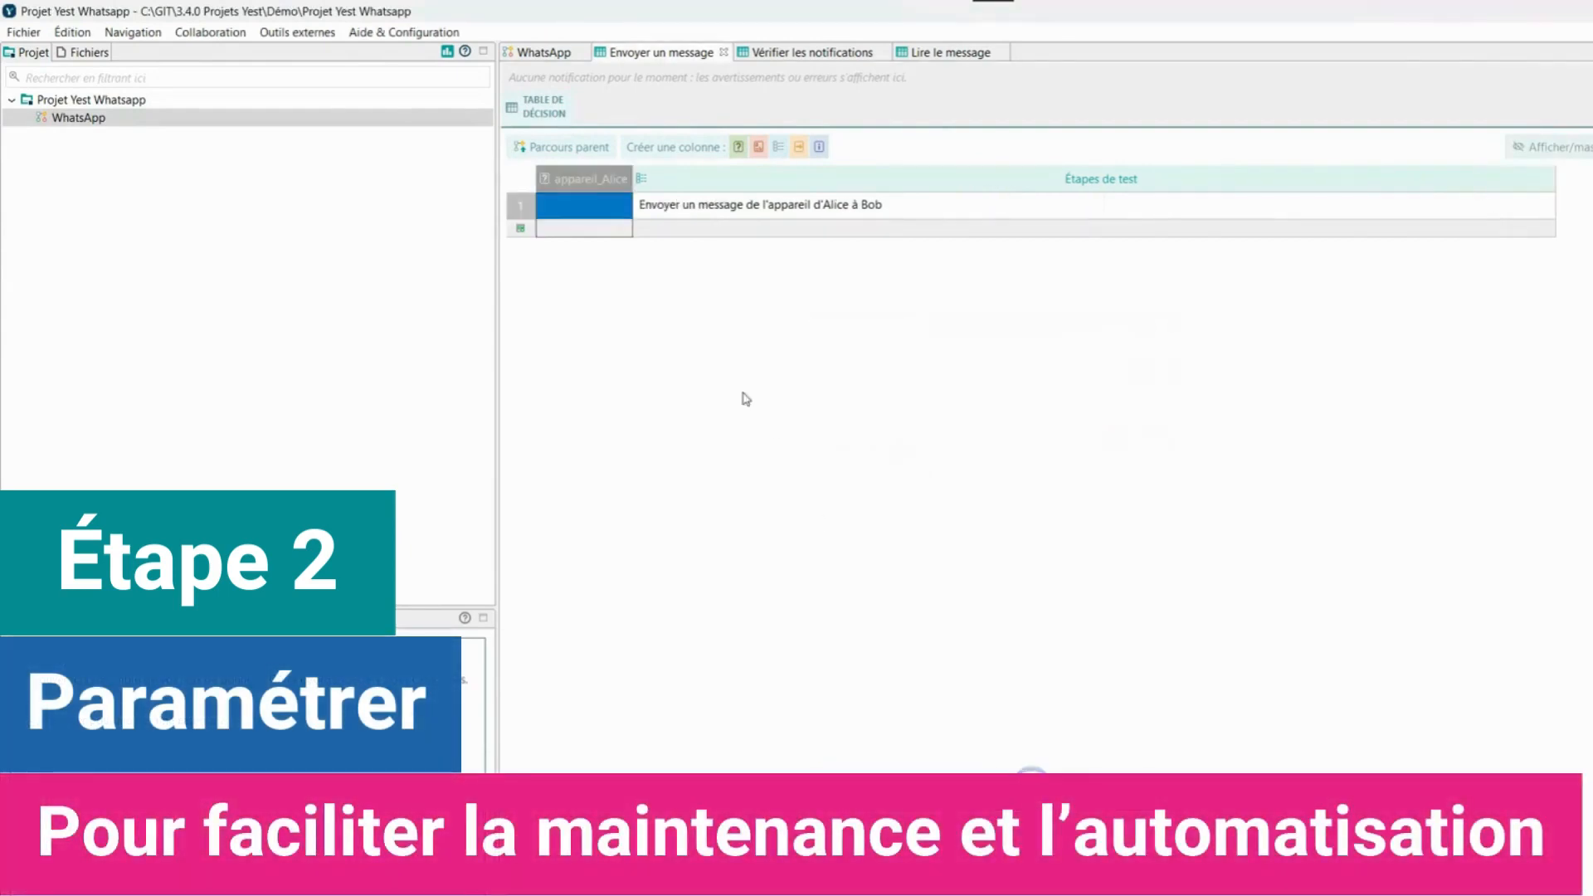
- Fill the appareil_Alice column with téléphone, tablette and PC, adding two rows to the table
{"action": "double_click", "coordinate": [588, 209]}
{"action": "type", "text": "téléphone"}
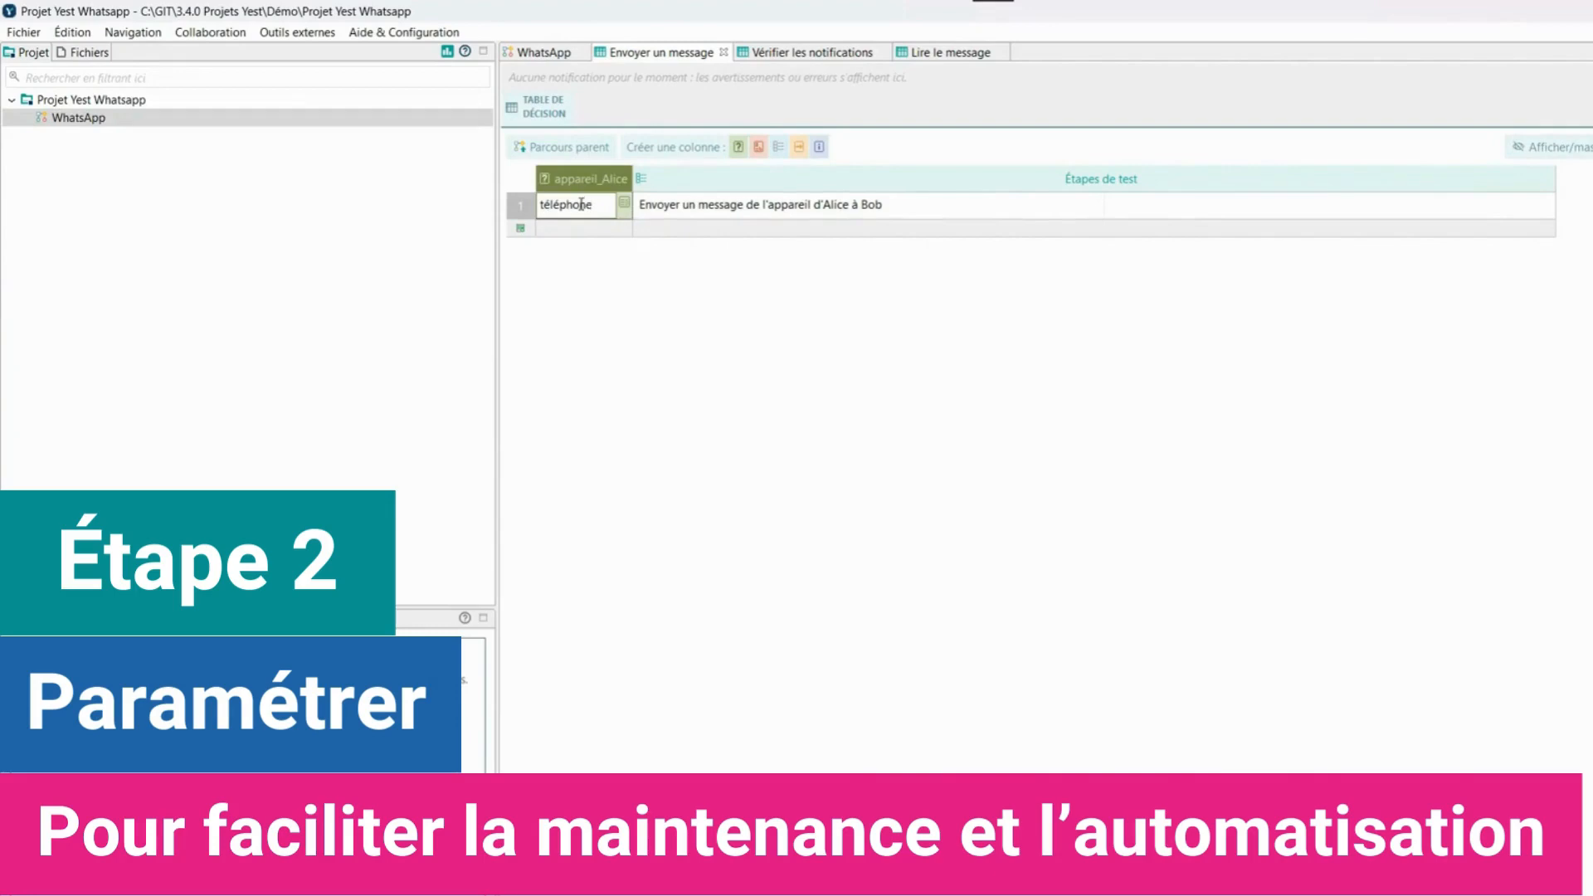
{"action": "left_click", "coordinate": [520, 227]}
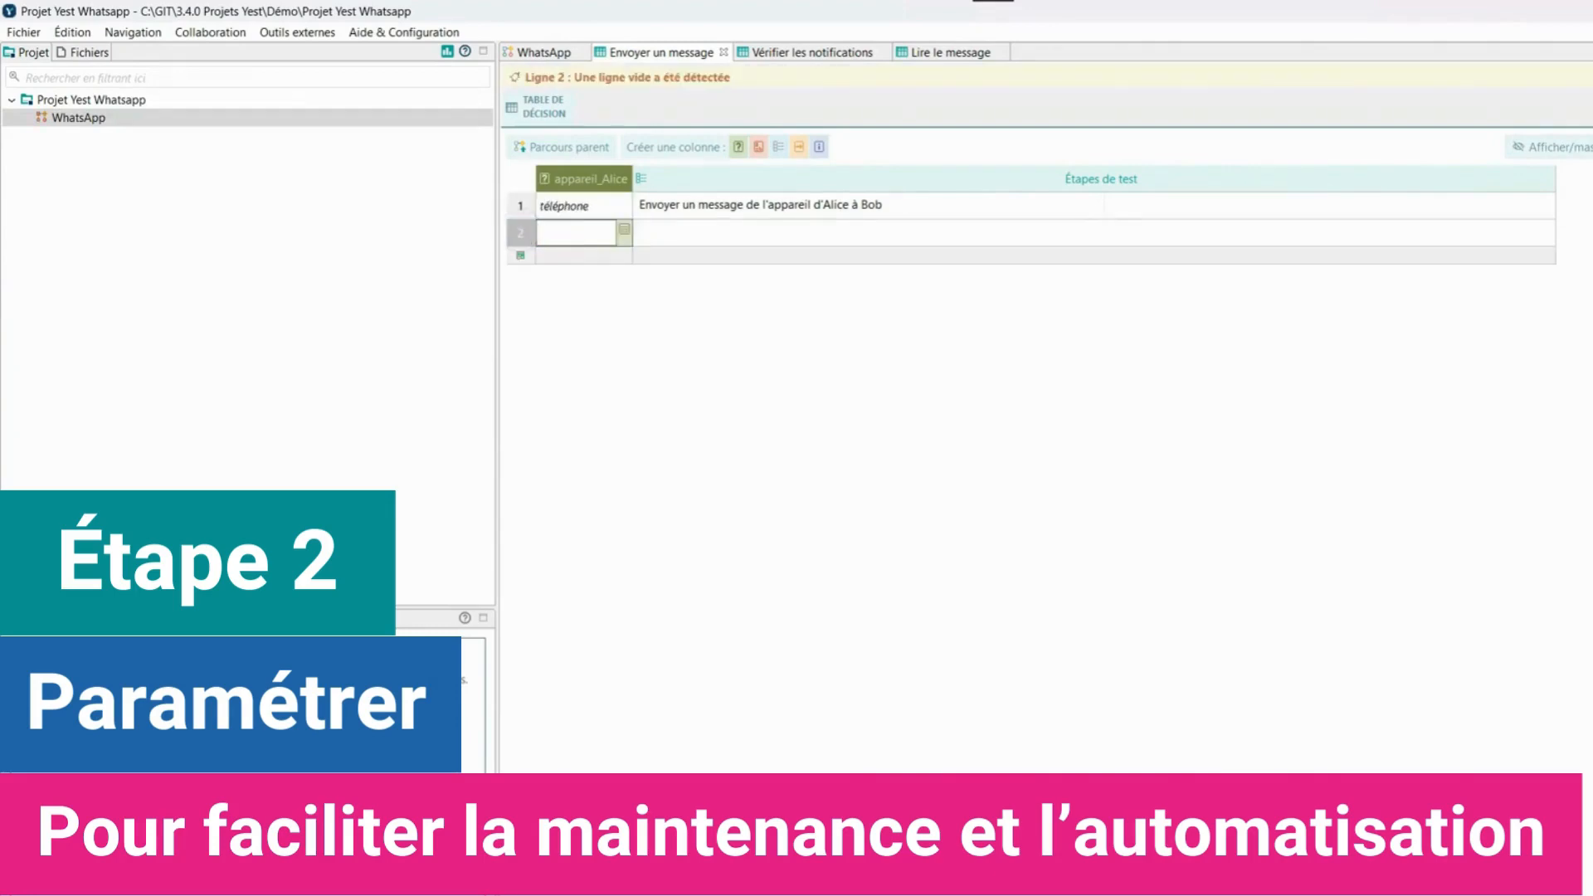
{"action": "key", "text": "Return"}
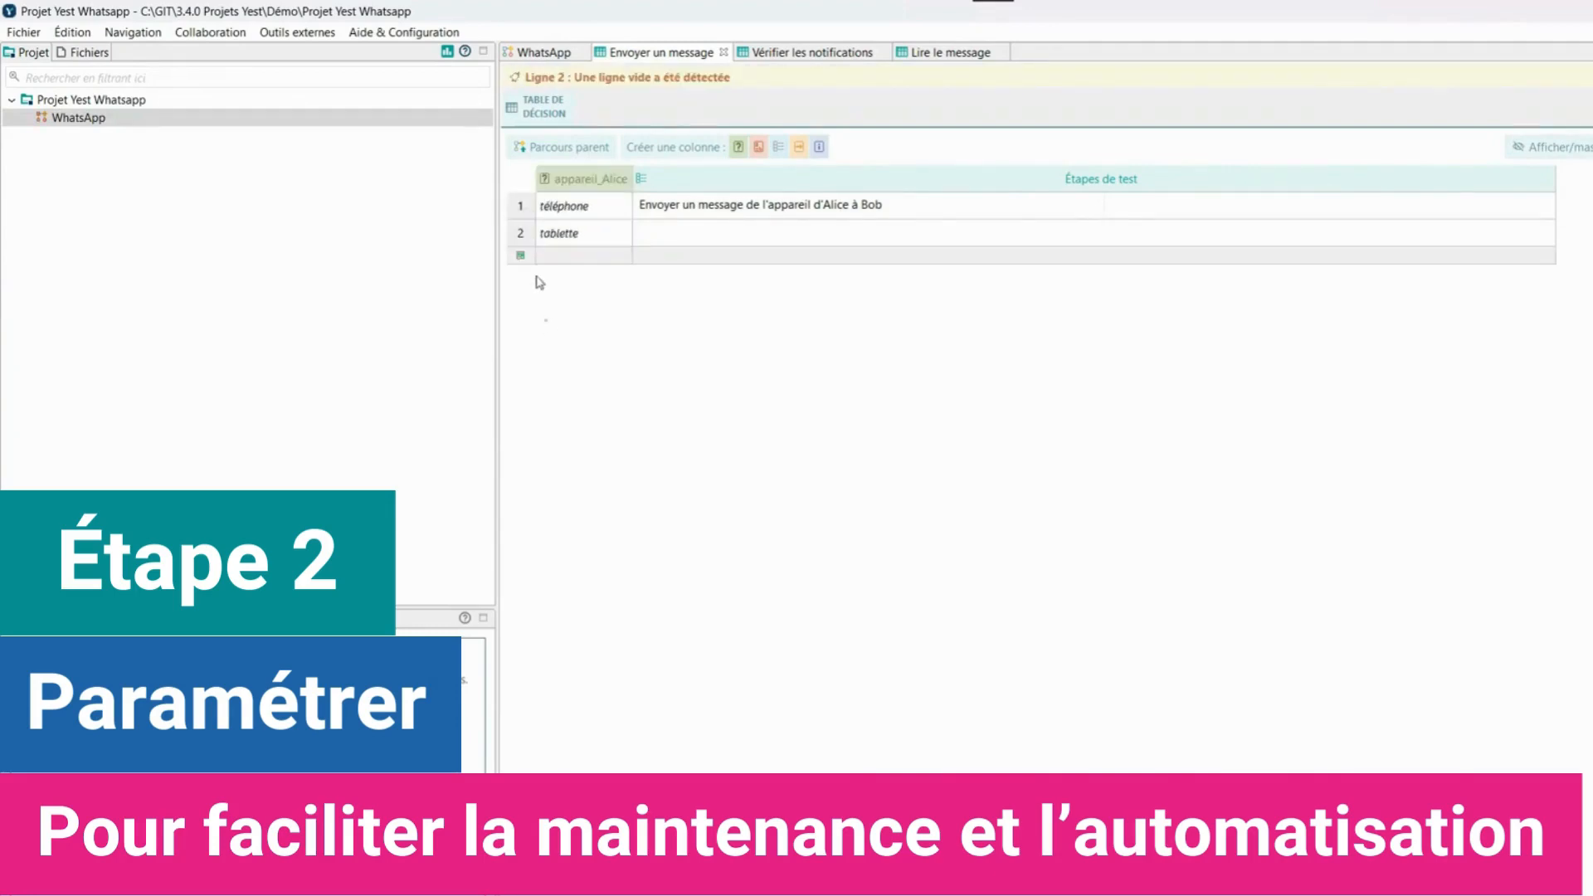
{"action": "left_click", "coordinate": [520, 255]}
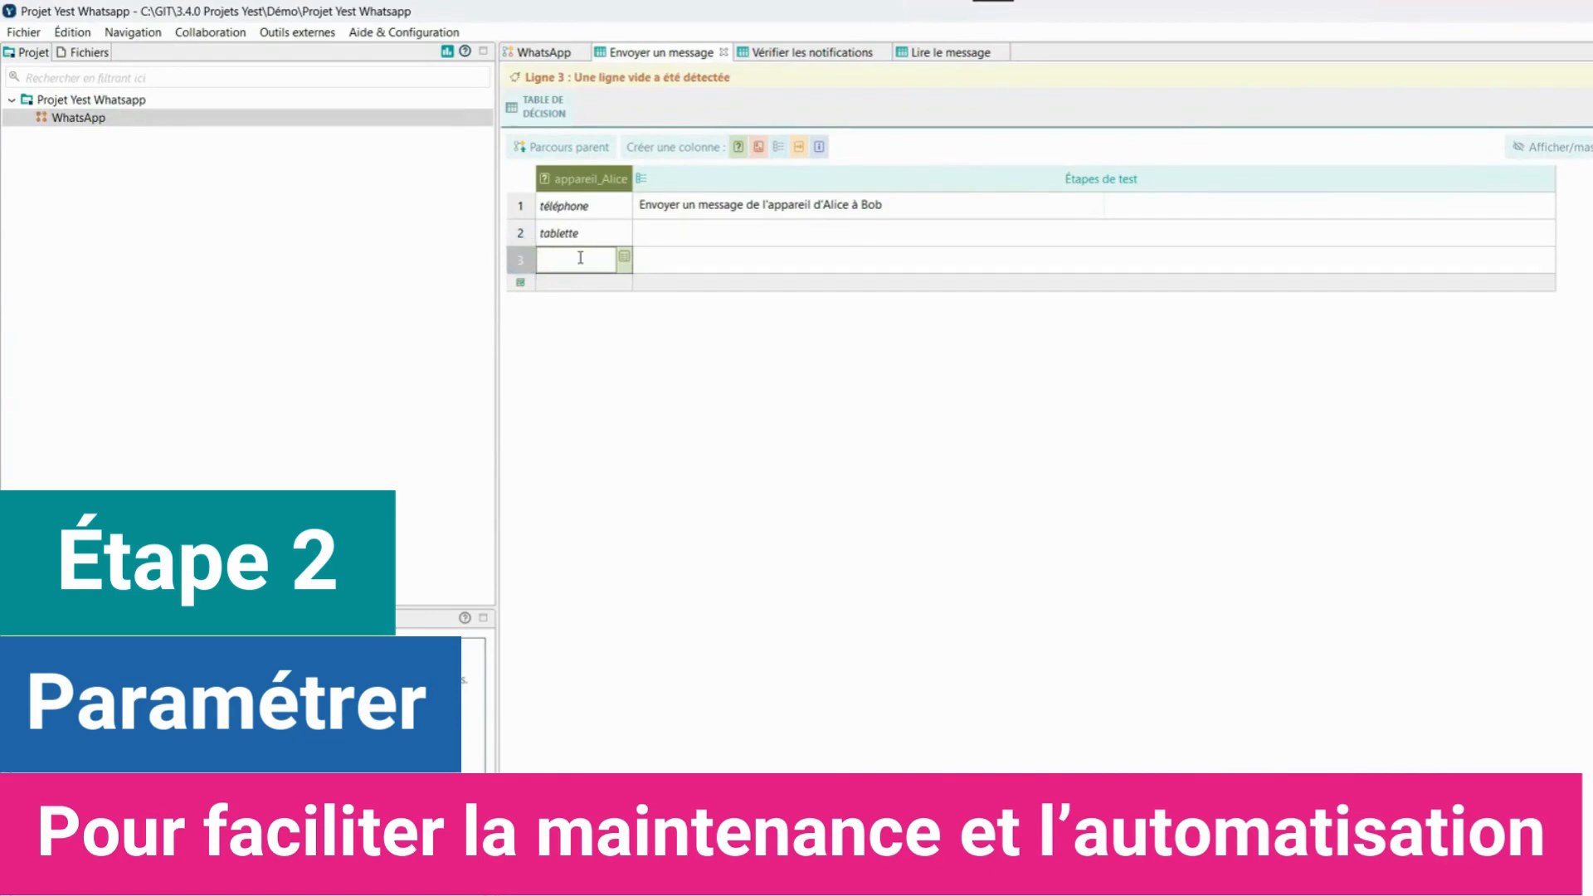
- Insert the appareil_Alice data item in parentheses after "Alice" in the first row's action
{"action": "left_click", "coordinate": [687, 211]}
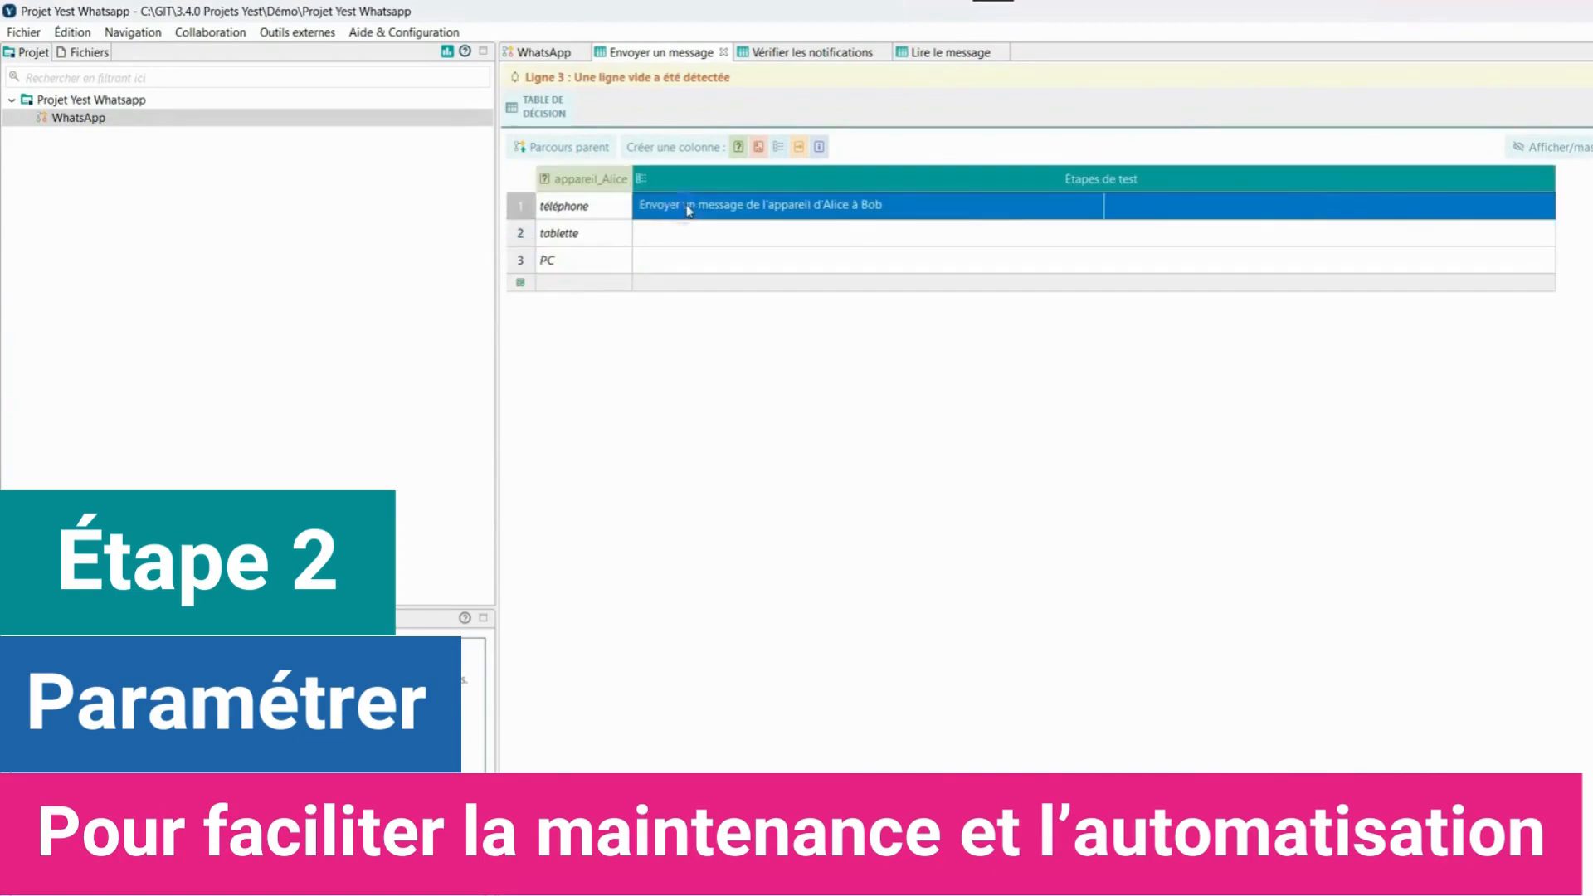
{"action": "left_click", "coordinate": [838, 212]}
{"action": "left_click", "coordinate": [852, 224]}
{"action": "type", "text": "()"}
{"action": "right_click", "coordinate": [858, 224]}
{"action": "left_click", "coordinate": [877, 237]}
{"action": "double_click", "coordinate": [871, 477]}
{"action": "left_click", "coordinate": [999, 707]}
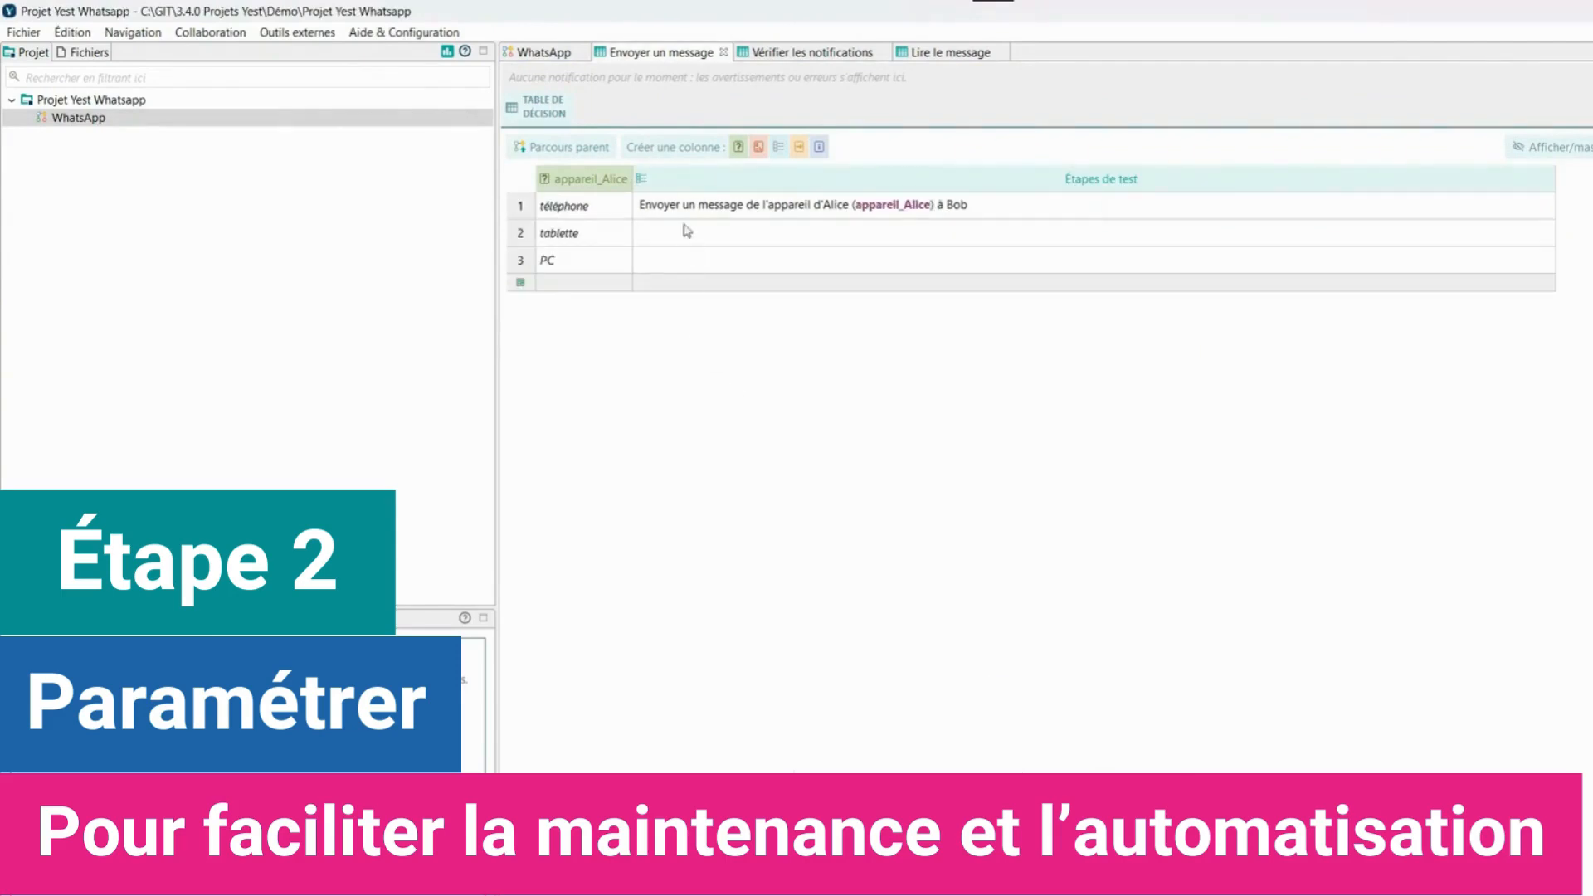
- Add a second condition column for a new data item named type_message
{"action": "left_click", "coordinate": [738, 156]}
{"action": "type", "text": "type_mes"}
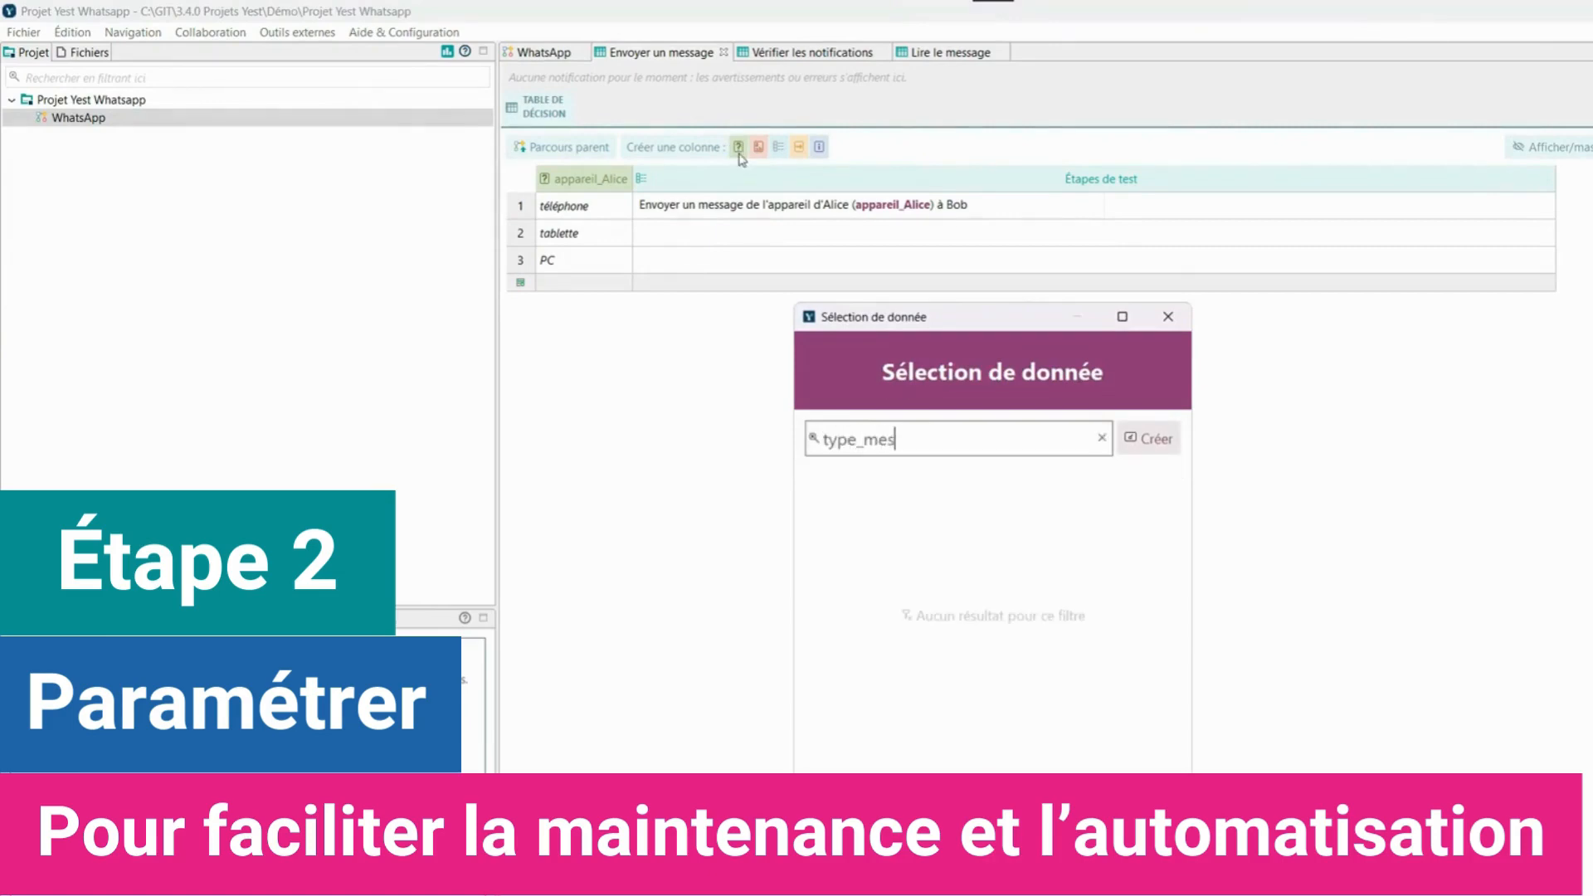
{"action": "left_click", "coordinate": [1146, 443]}
{"action": "left_click", "coordinate": [1066, 830]}
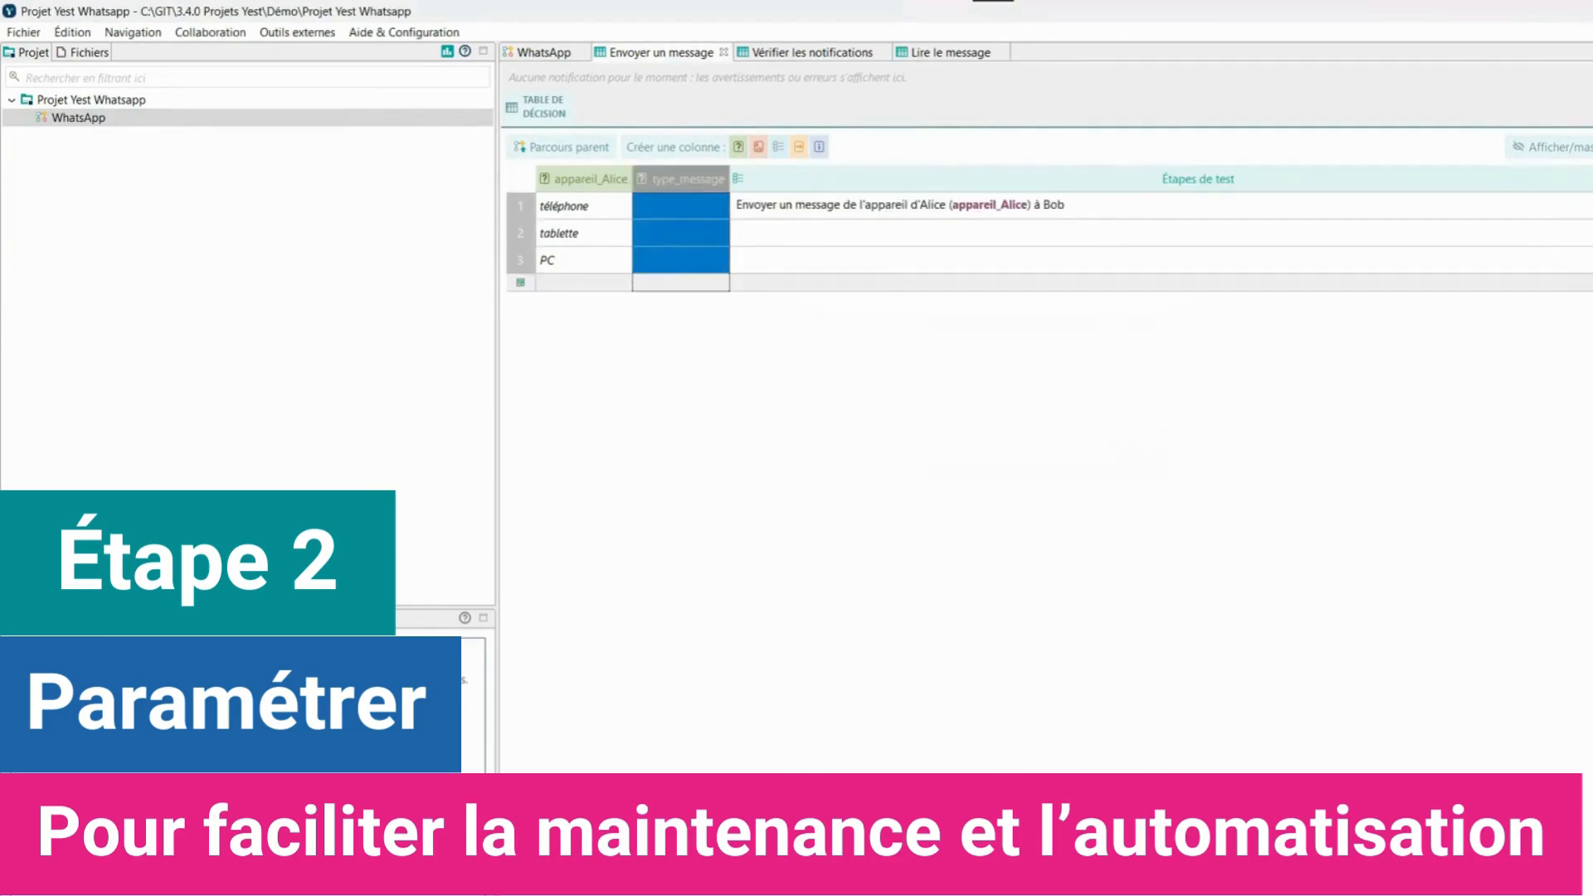
- Fill the type_message column with texte, photo and vidéo for rows 1 to 3
{"action": "left_click", "coordinate": [664, 206]}
{"action": "left_click", "coordinate": [664, 206]}
{"action": "type", "text": "texte"}
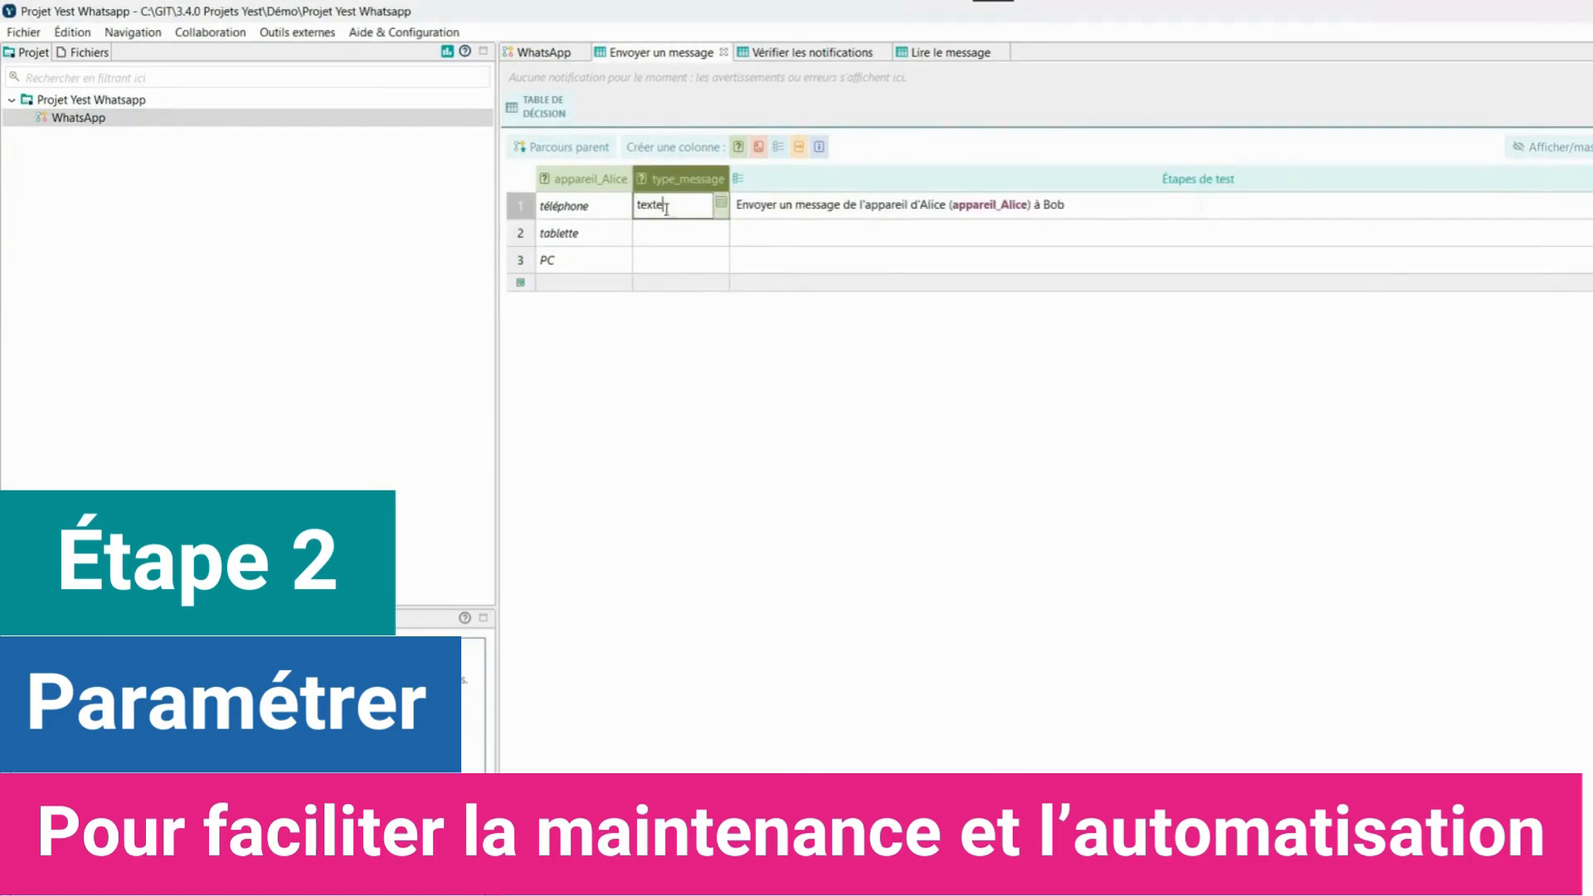
{"action": "left_click", "coordinate": [688, 241]}
{"action": "left_click", "coordinate": [688, 237]}
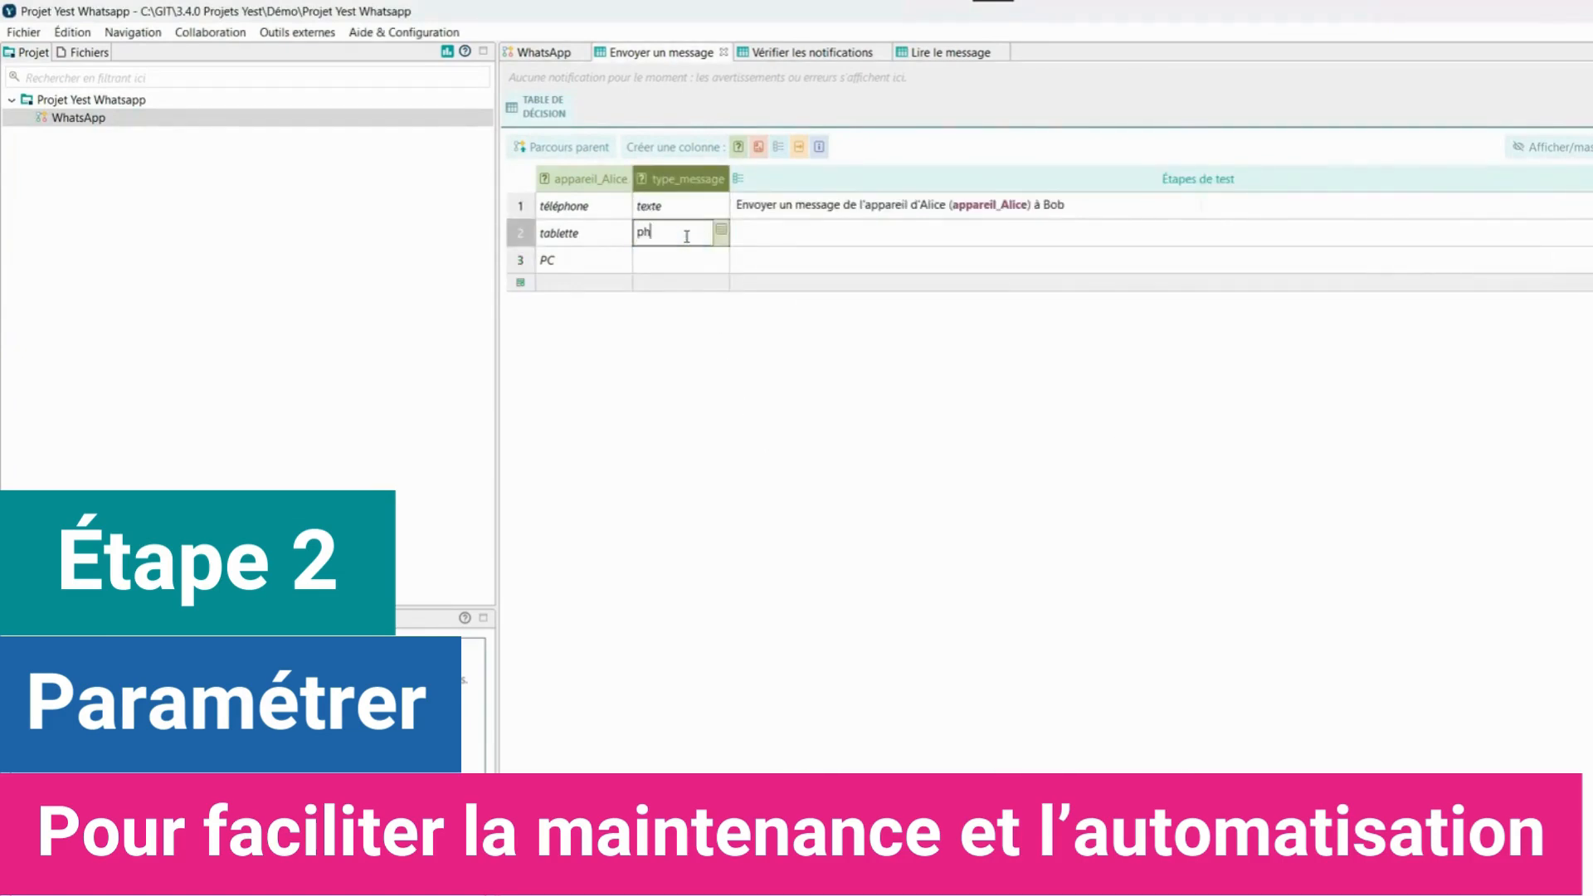
{"action": "left_click", "coordinate": [688, 266]}
{"action": "left_click", "coordinate": [688, 266]}
- Insert the type_message data item after "Envoyer un message" in the first row's action
{"action": "left_click", "coordinate": [820, 207]}
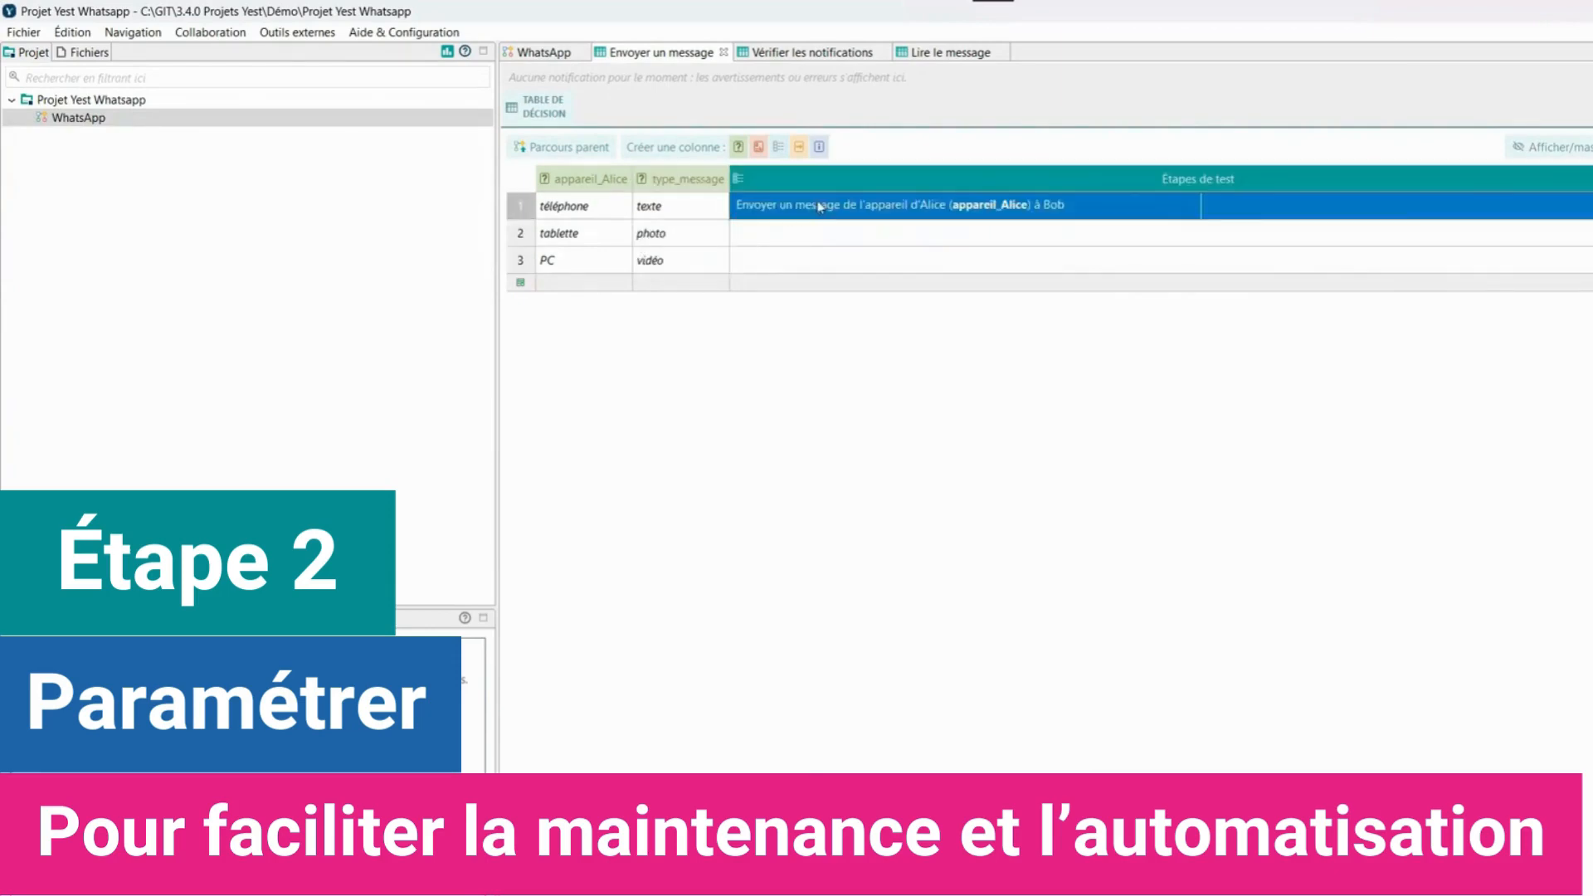
{"action": "left_click", "coordinate": [821, 209]}
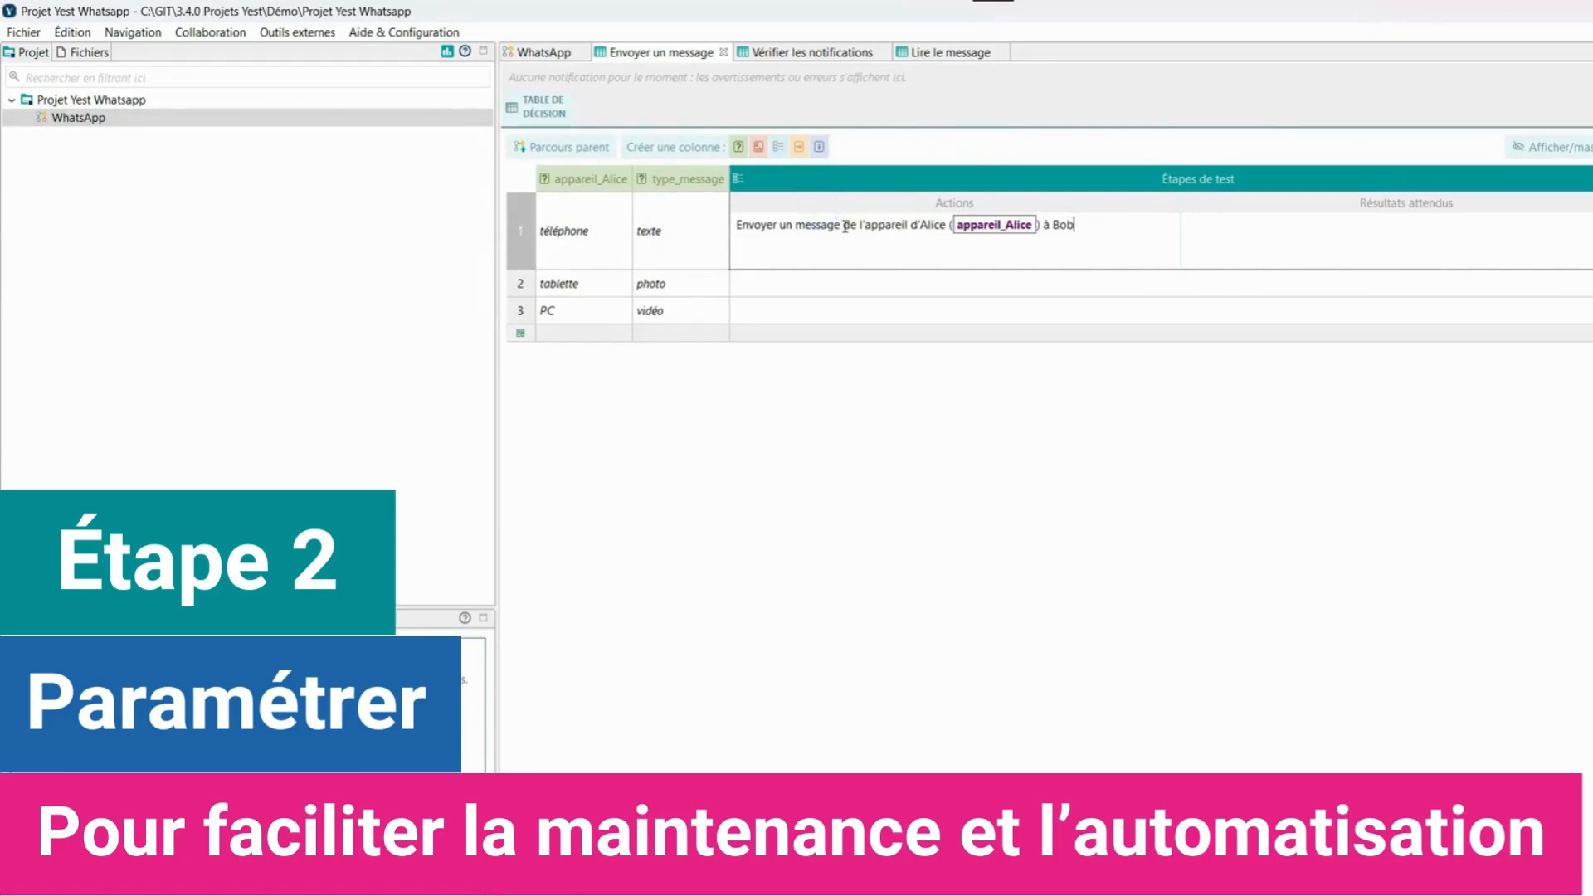
{"action": "right_click", "coordinate": [844, 226]}
{"action": "left_click", "coordinate": [859, 242]}
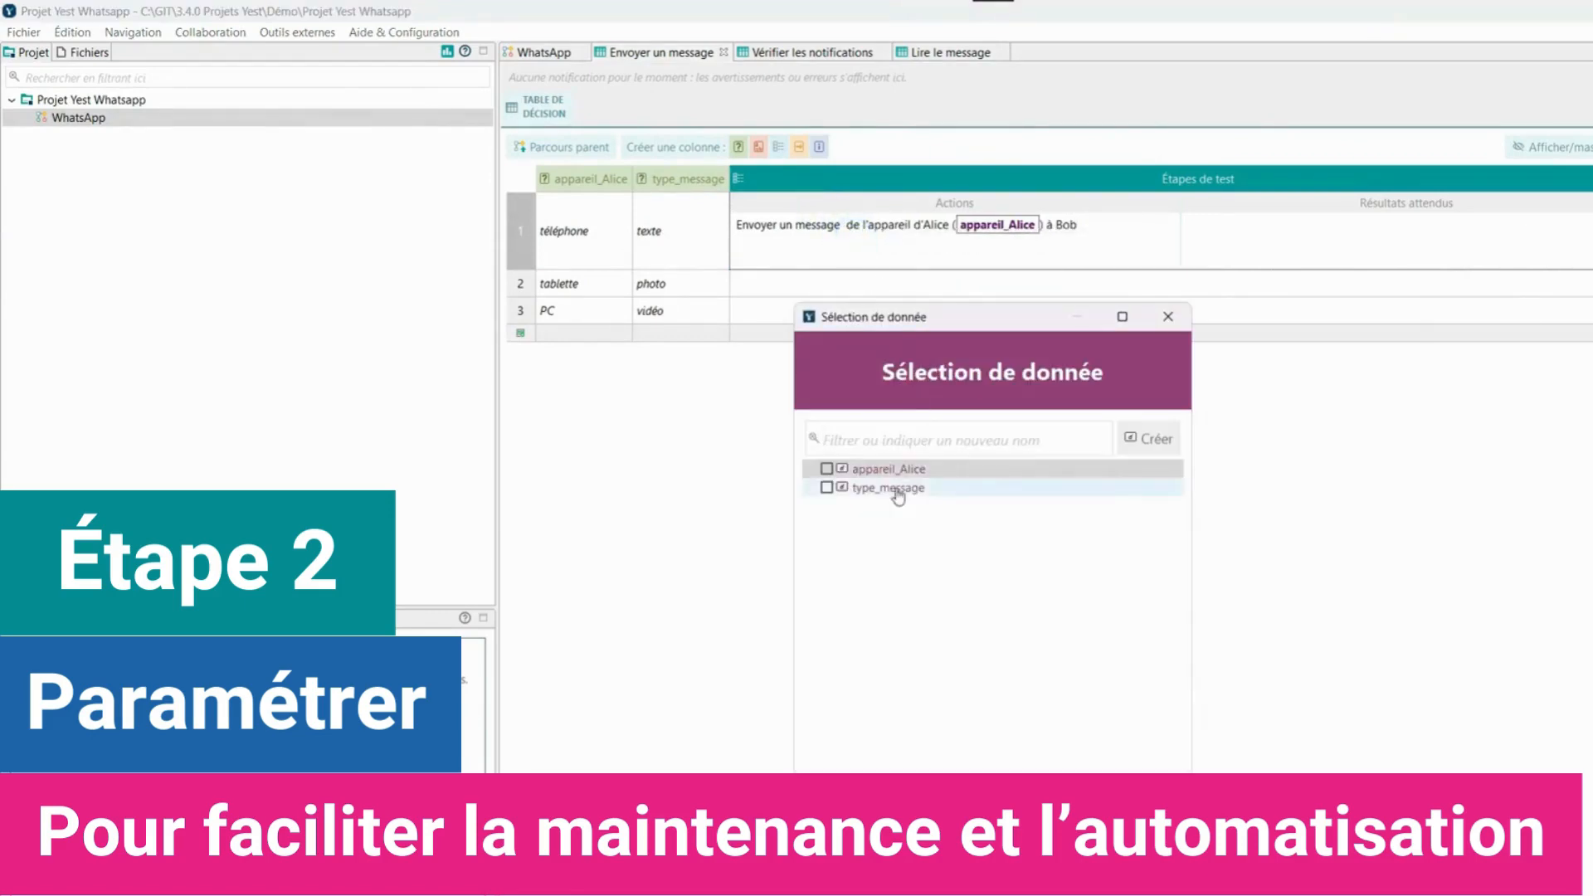
{"action": "left_click", "coordinate": [896, 488]}
{"action": "left_click", "coordinate": [1045, 777]}
{"action": "left_click", "coordinate": [1006, 634]}
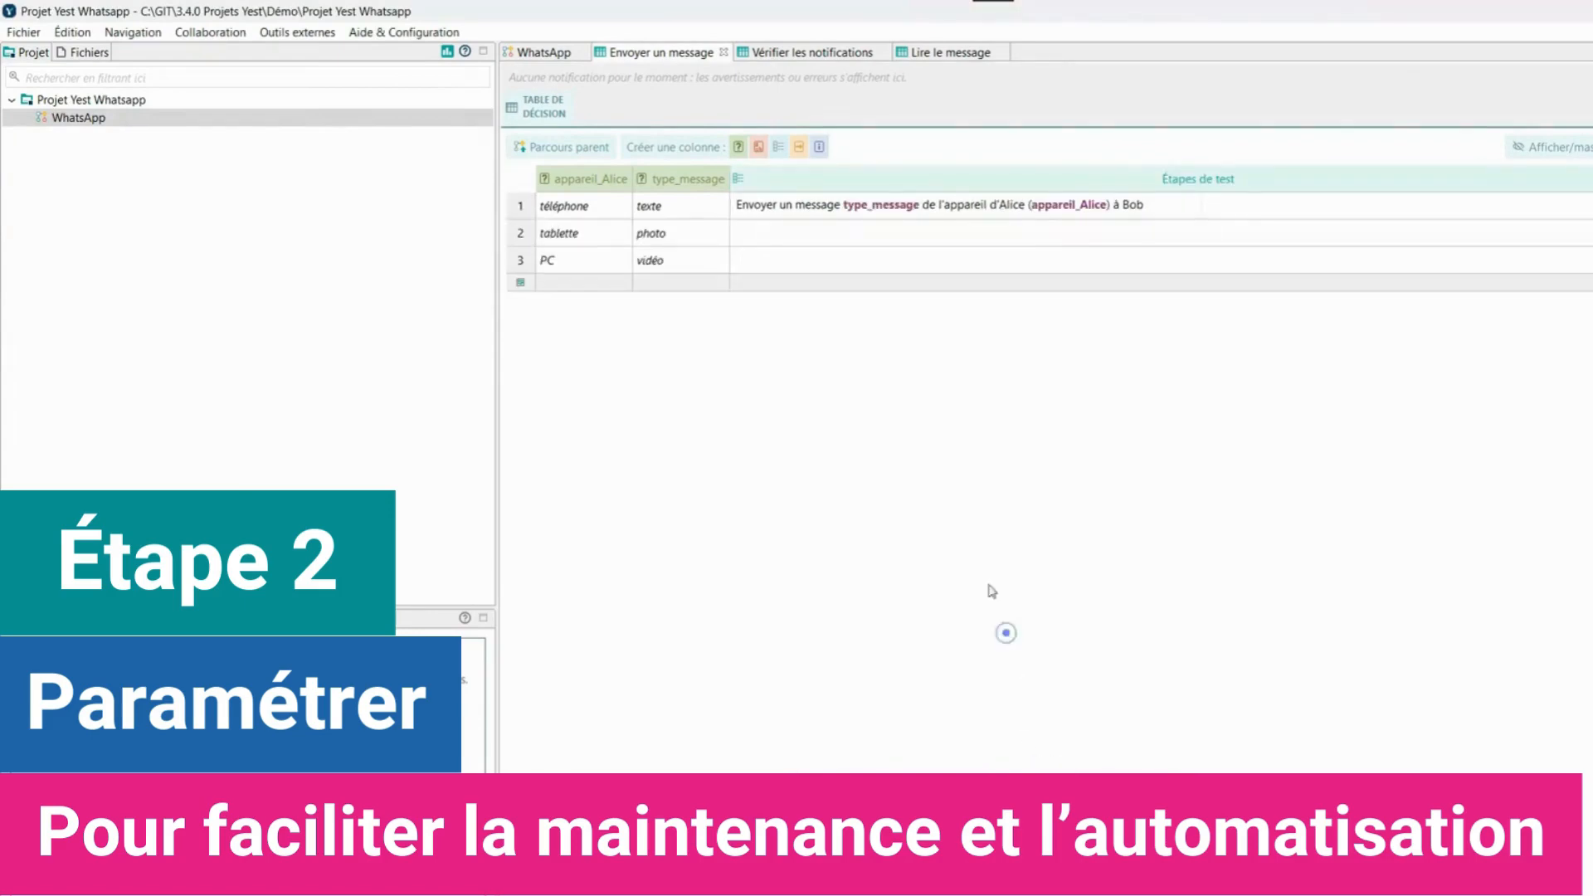
- Copy the first row's parameterized test step into rows 2 and 3
{"action": "left_click", "coordinate": [817, 211]}
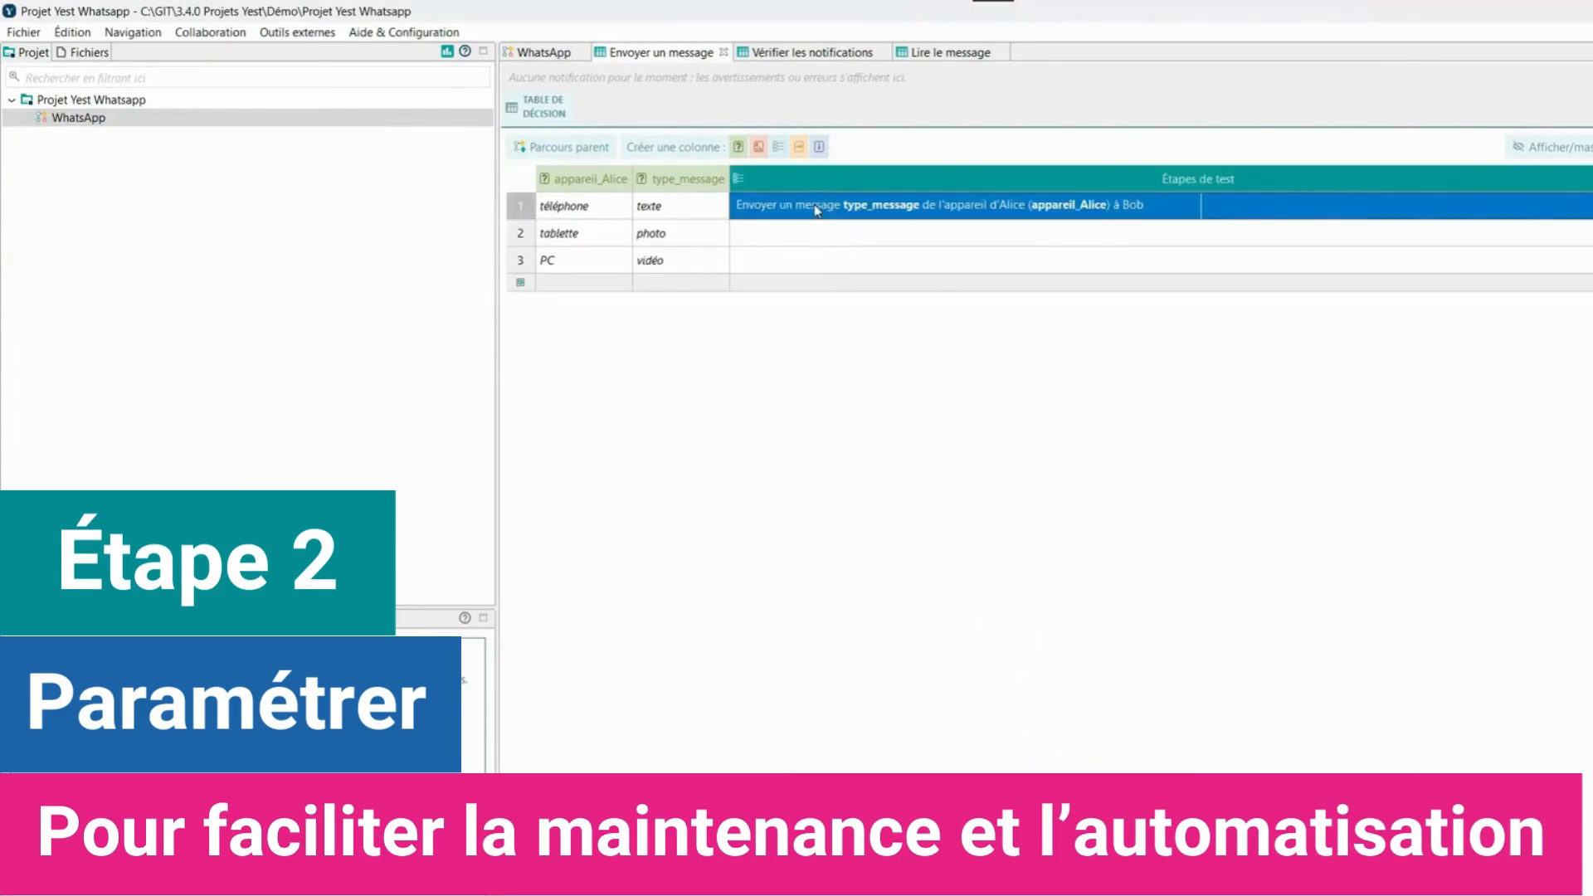
{"action": "left_click", "coordinate": [825, 238]}
{"action": "type", "text": "Envoyer un message type_message de l'appareil d'Alice (appareil_Alice) à Bob"}
{"action": "left_click", "coordinate": [825, 263]}
{"action": "type", "text": "Envoyer un message type_message de l'appareil d'Alice (appareil_Alice) à Bob"}
{"action": "left_click", "coordinate": [863, 355]}
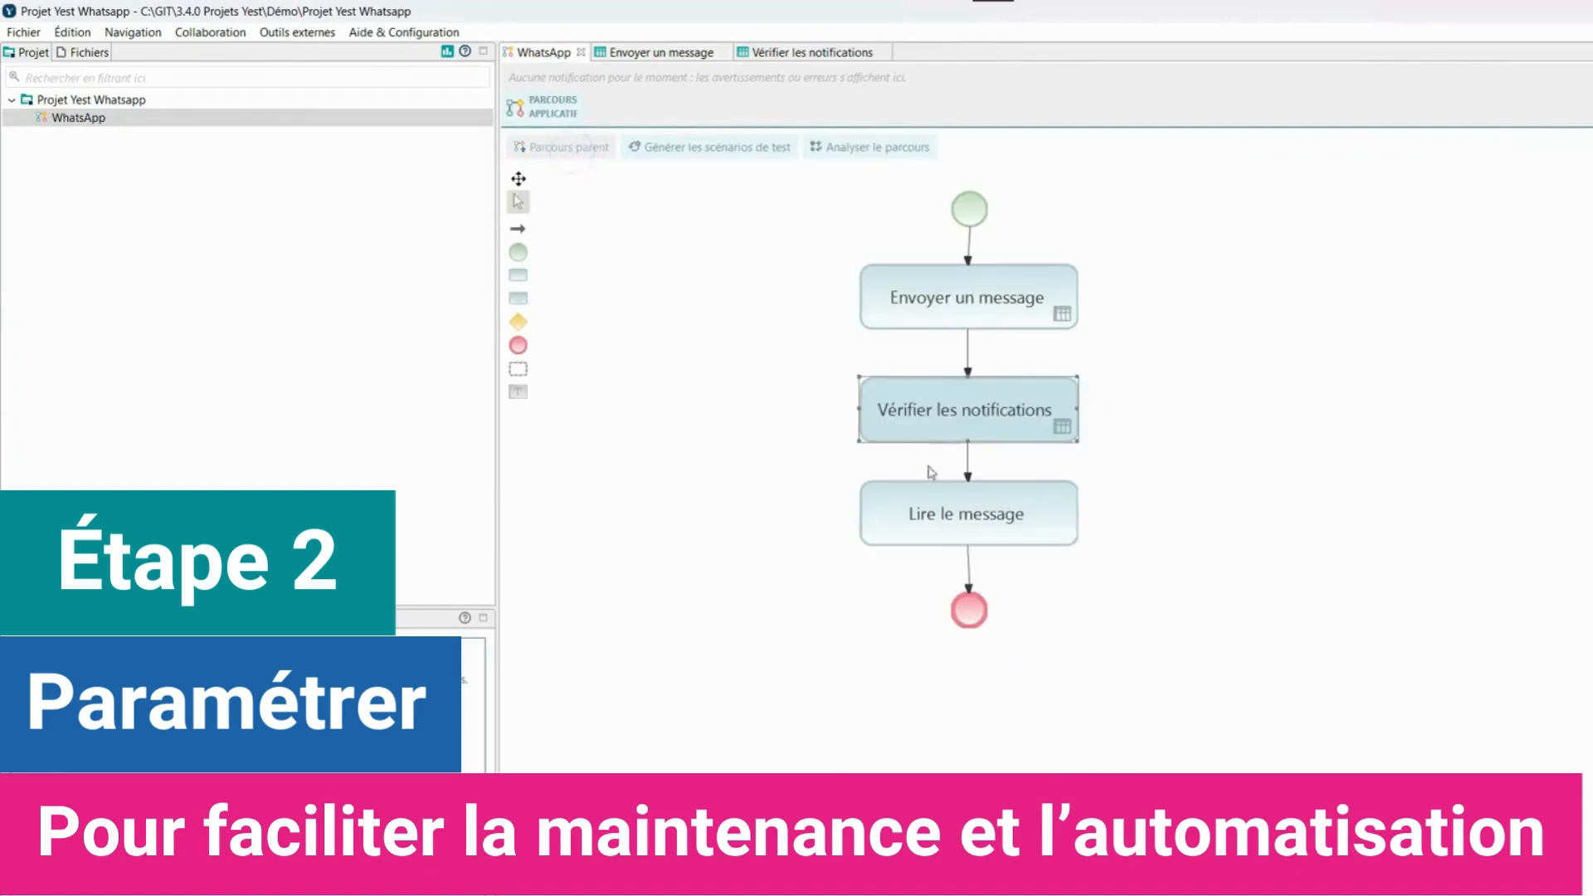
- Open the decision table of the "Lire le message" task and add a condition column for appareil_Bob
{"action": "left_click", "coordinate": [968, 515]}
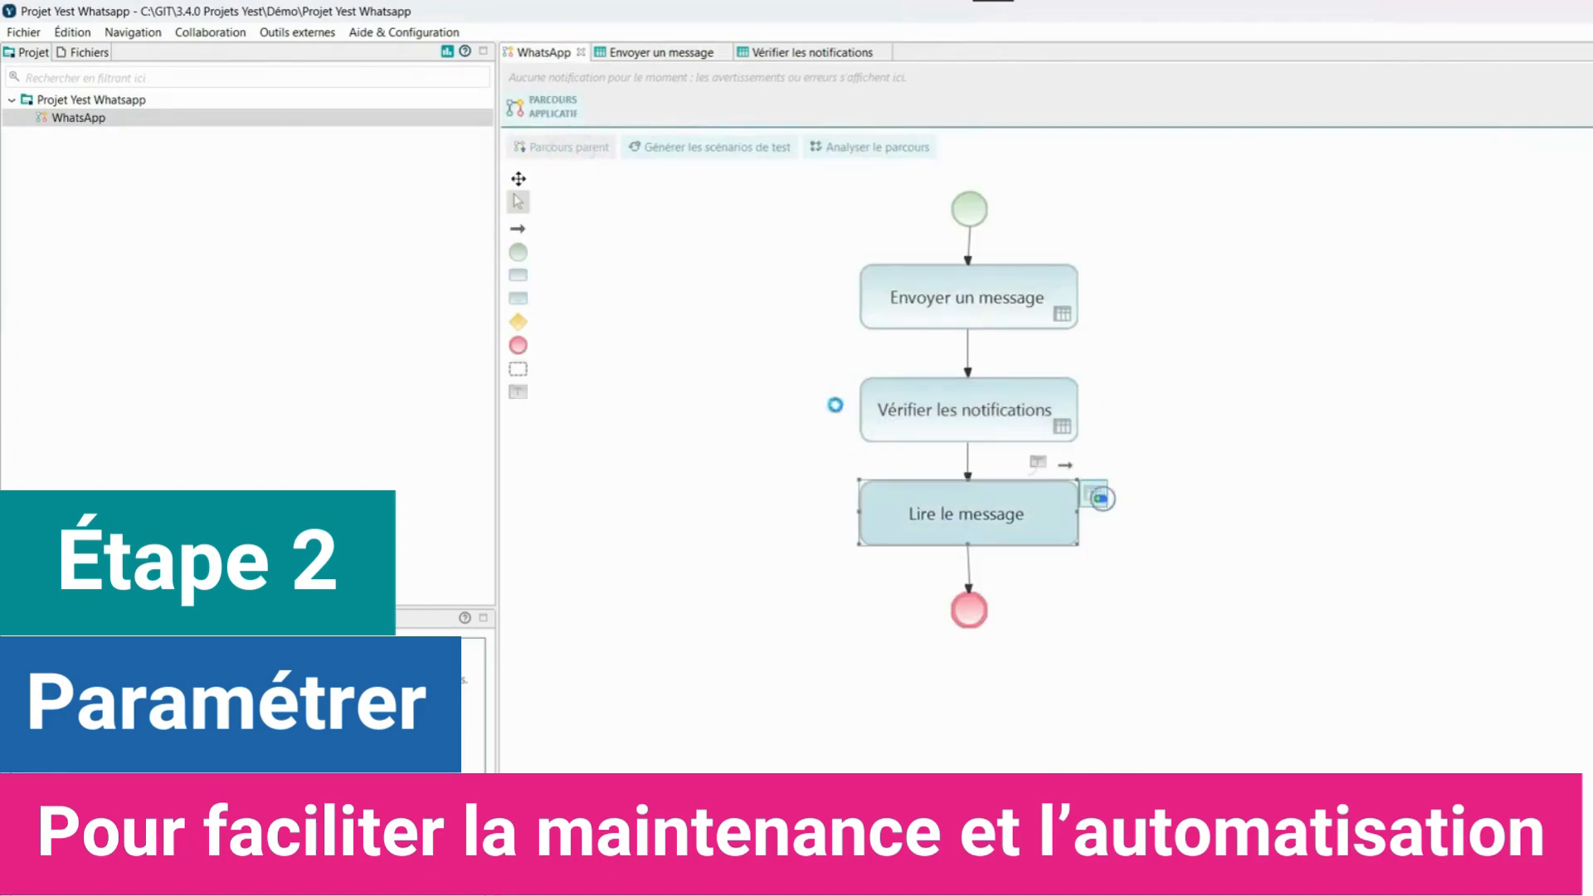
{"action": "double_click", "coordinate": [967, 515]}
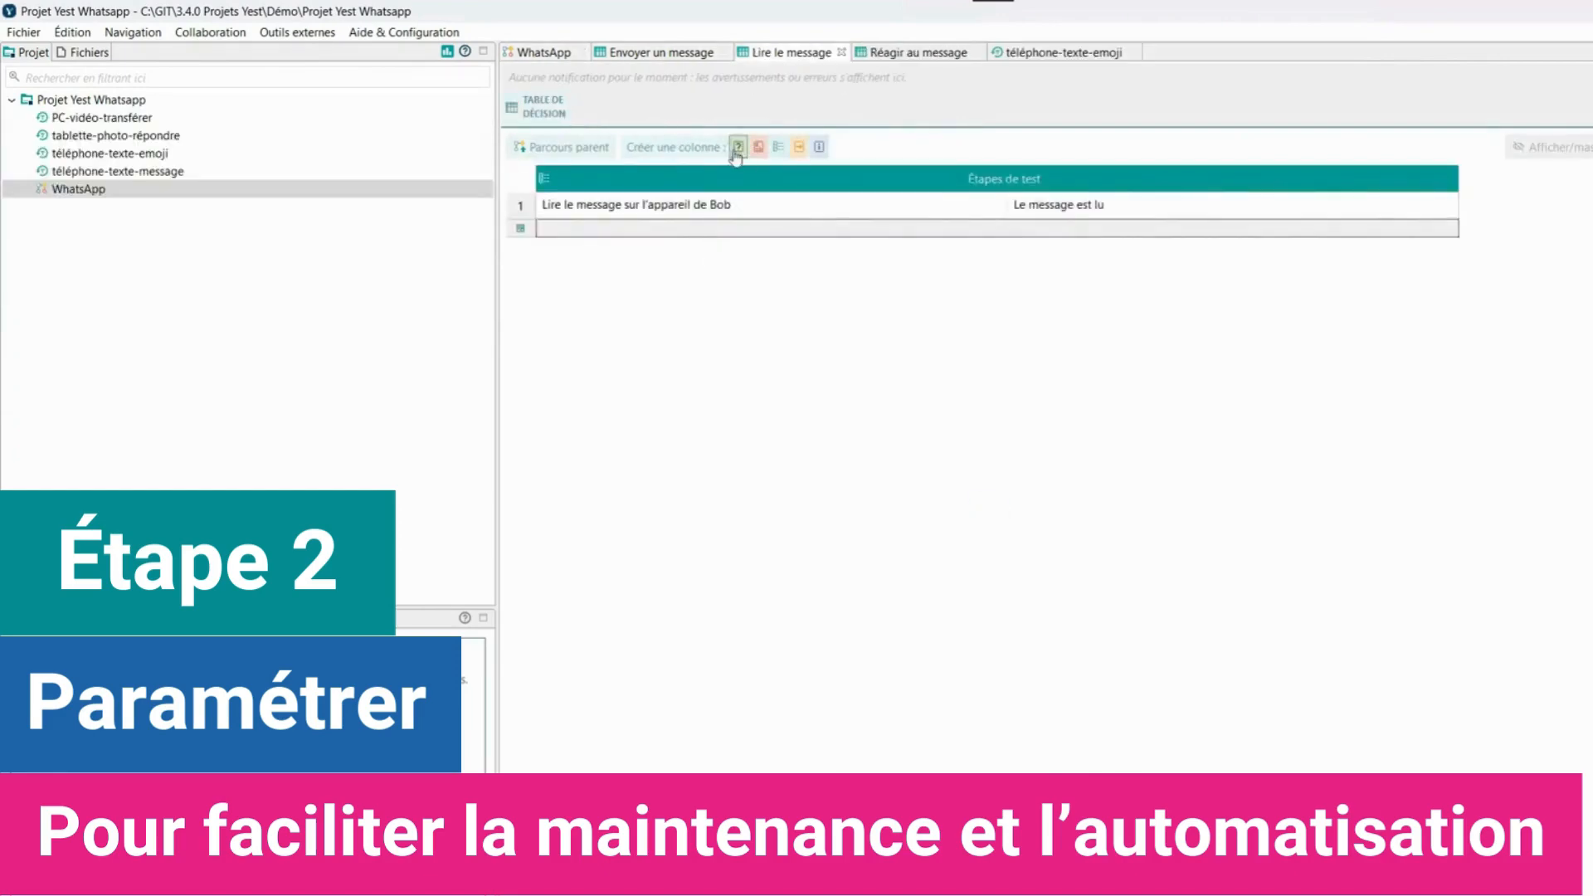
{"action": "left_click", "coordinate": [738, 147]}
{"action": "double_click", "coordinate": [907, 487]}
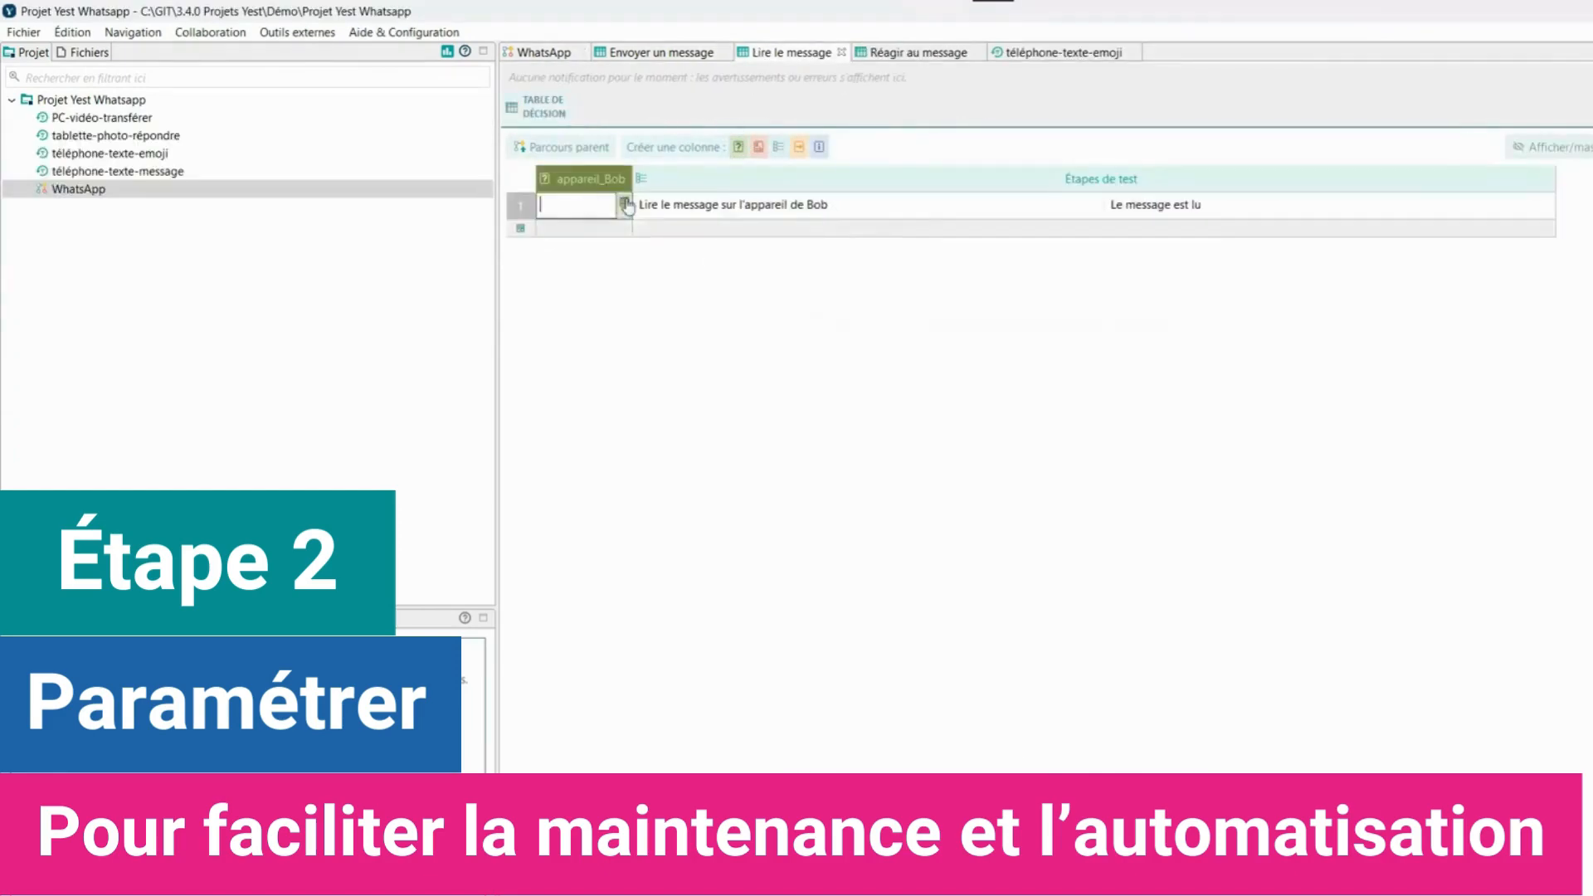
- Fill the appareil_Bob column with PC, tablette and téléphone for rows 1 to 3
{"action": "left_click", "coordinate": [581, 205]}
{"action": "double_click", "coordinate": [573, 235]}
{"action": "double_click", "coordinate": [571, 271]}
{"action": "double_click", "coordinate": [581, 324]}
- Insert the appareil_Bob data item in parentheses after "l'appareil" in the first row's action
{"action": "left_click", "coordinate": [785, 215]}
{"action": "left_click", "coordinate": [790, 226]}
{"action": "type", "text": "("}
{"action": "key", "text": "ctrl+space"}
{"action": "type", "text": "a"}
{"action": "double_click", "coordinate": [897, 488]}
{"action": "type", "text": ")"}
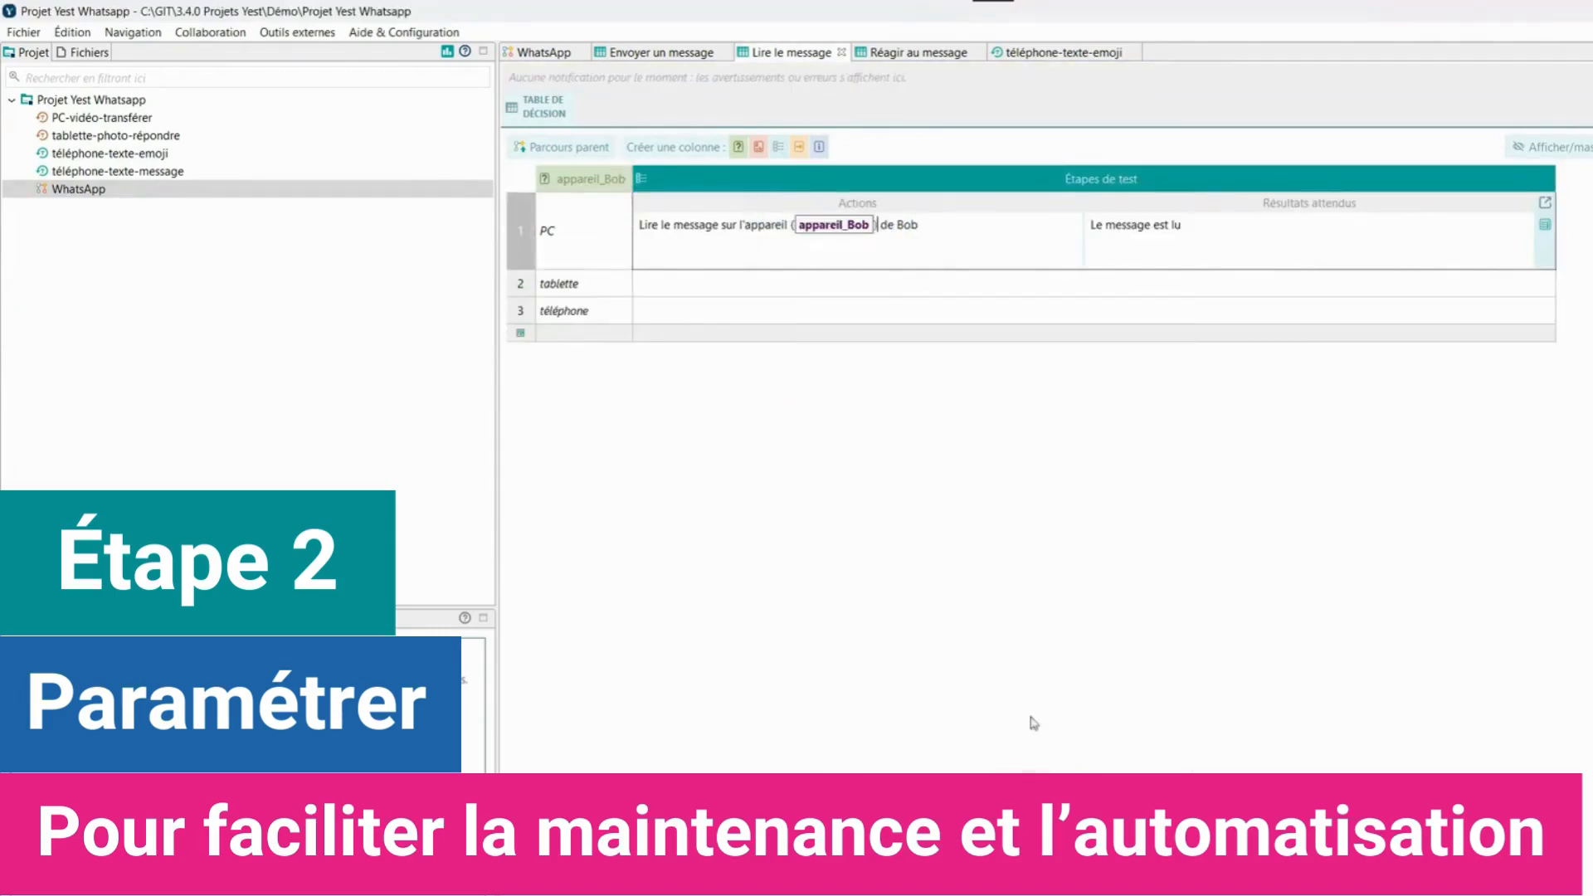
{"action": "left_click", "coordinate": [1012, 679]}
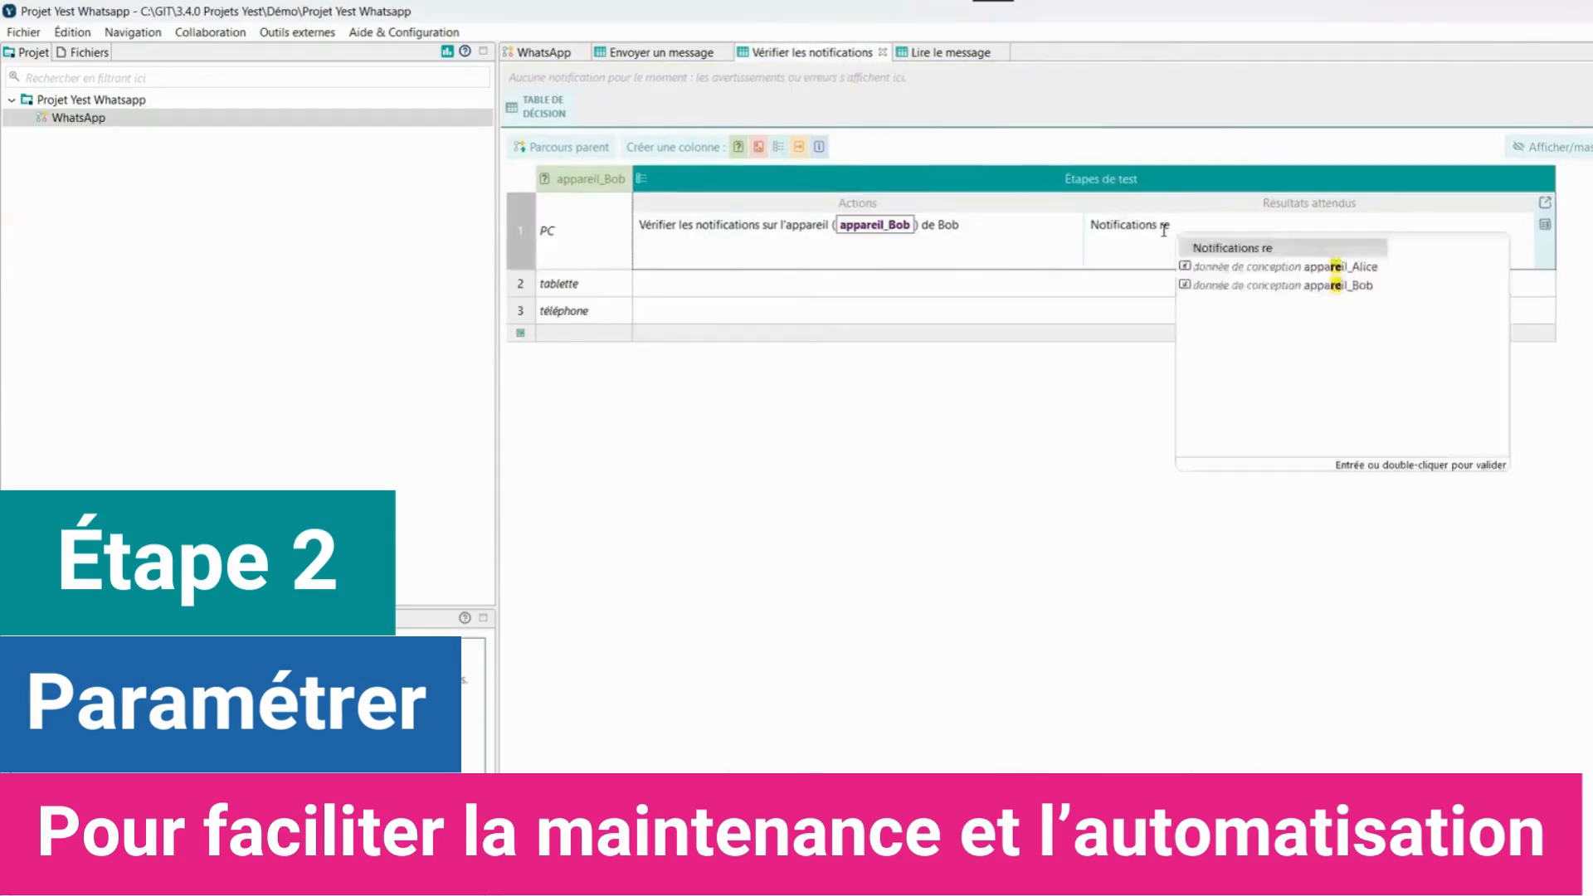
- Complete the first row's expected result as "Notifications reçues" in the "Vérifier les notifications" table
{"action": "type", "text": "çues"}
{"action": "left_click", "coordinate": [1173, 473]}
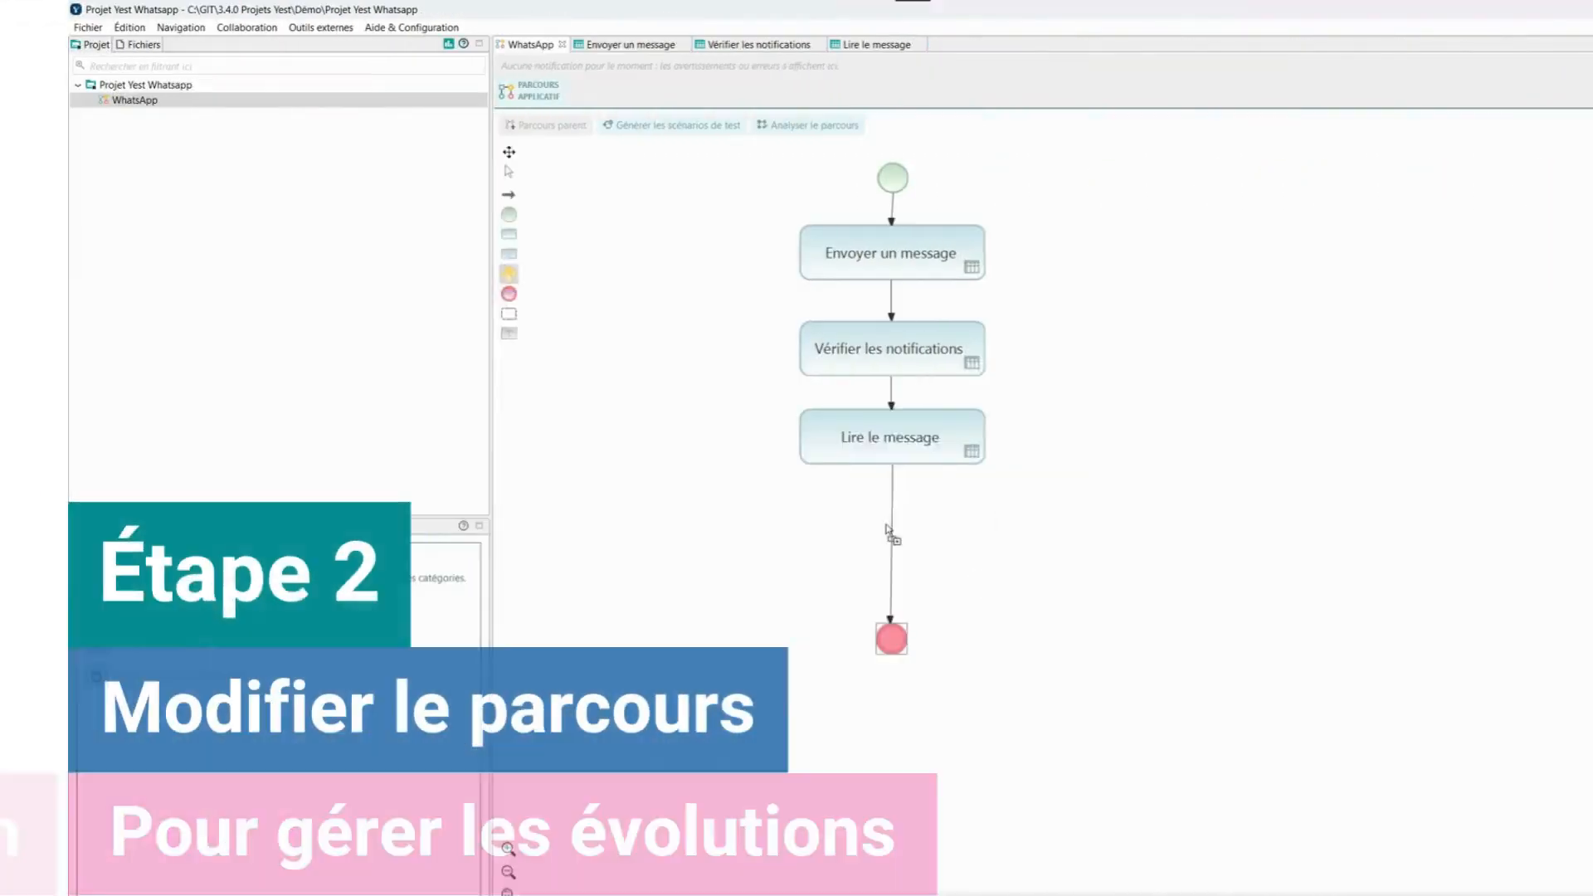
- Insert a choice point labelled "Réagir ?" on the connection between "Lire le message" and the end point
{"action": "left_click_drag", "start_coordinate": [886, 531], "coordinate": [764, 536]}
{"action": "type", "text": "Réagir ?"}
{"action": "left_click", "coordinate": [896, 586]}
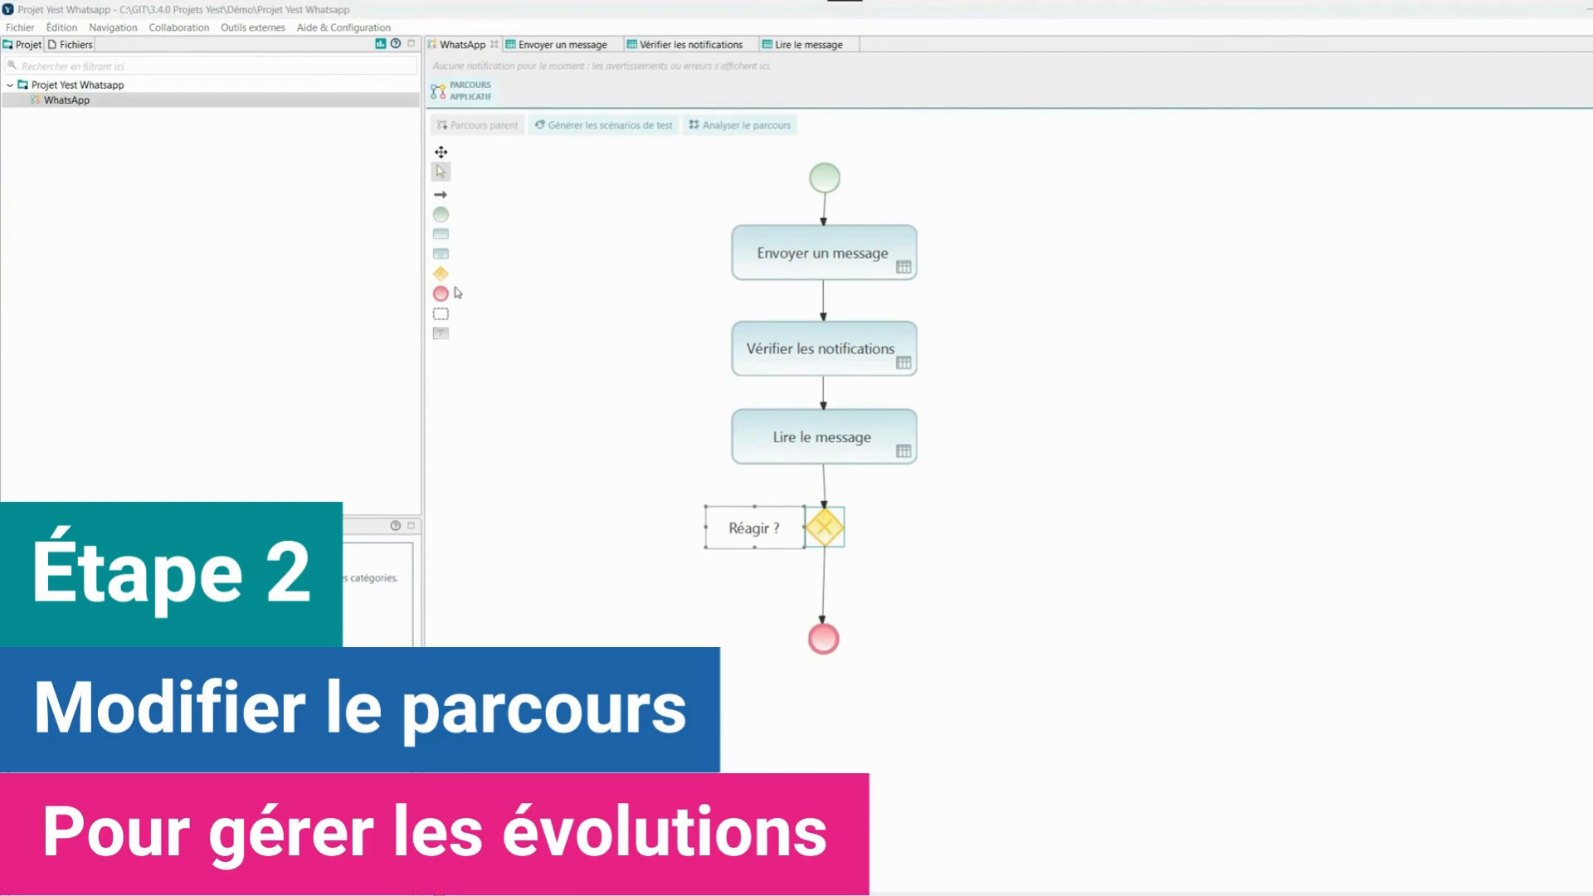
- Connect the choice point to a new end point labelled "pas de réaction" and position the label beside it
{"action": "left_click_drag", "start_coordinate": [855, 512], "coordinate": [987, 536]}
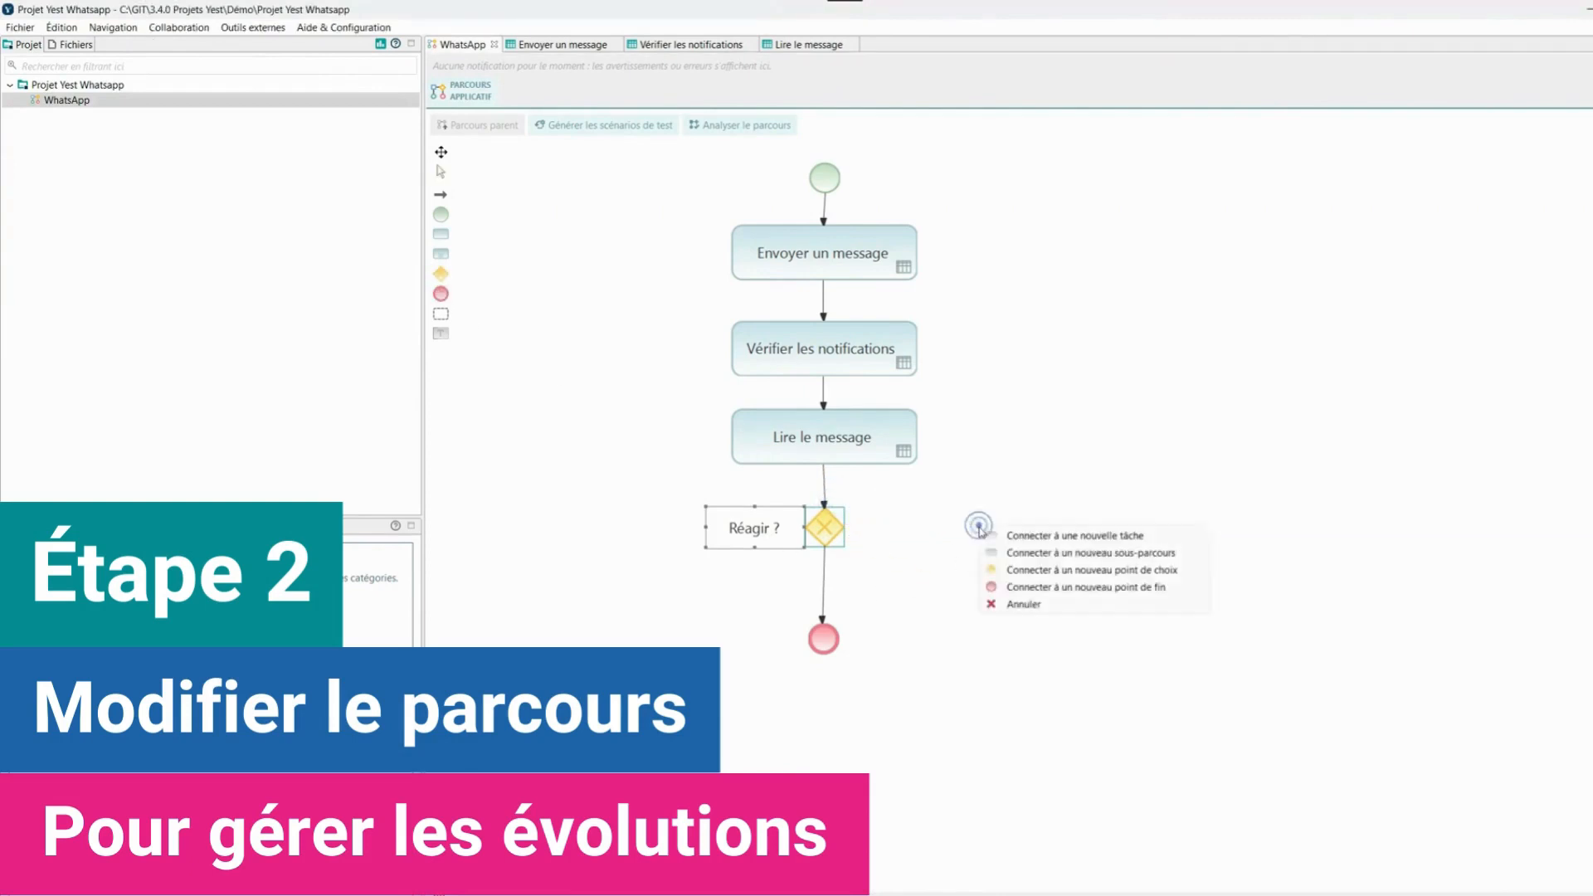
{"action": "left_click", "coordinate": [1040, 588]}
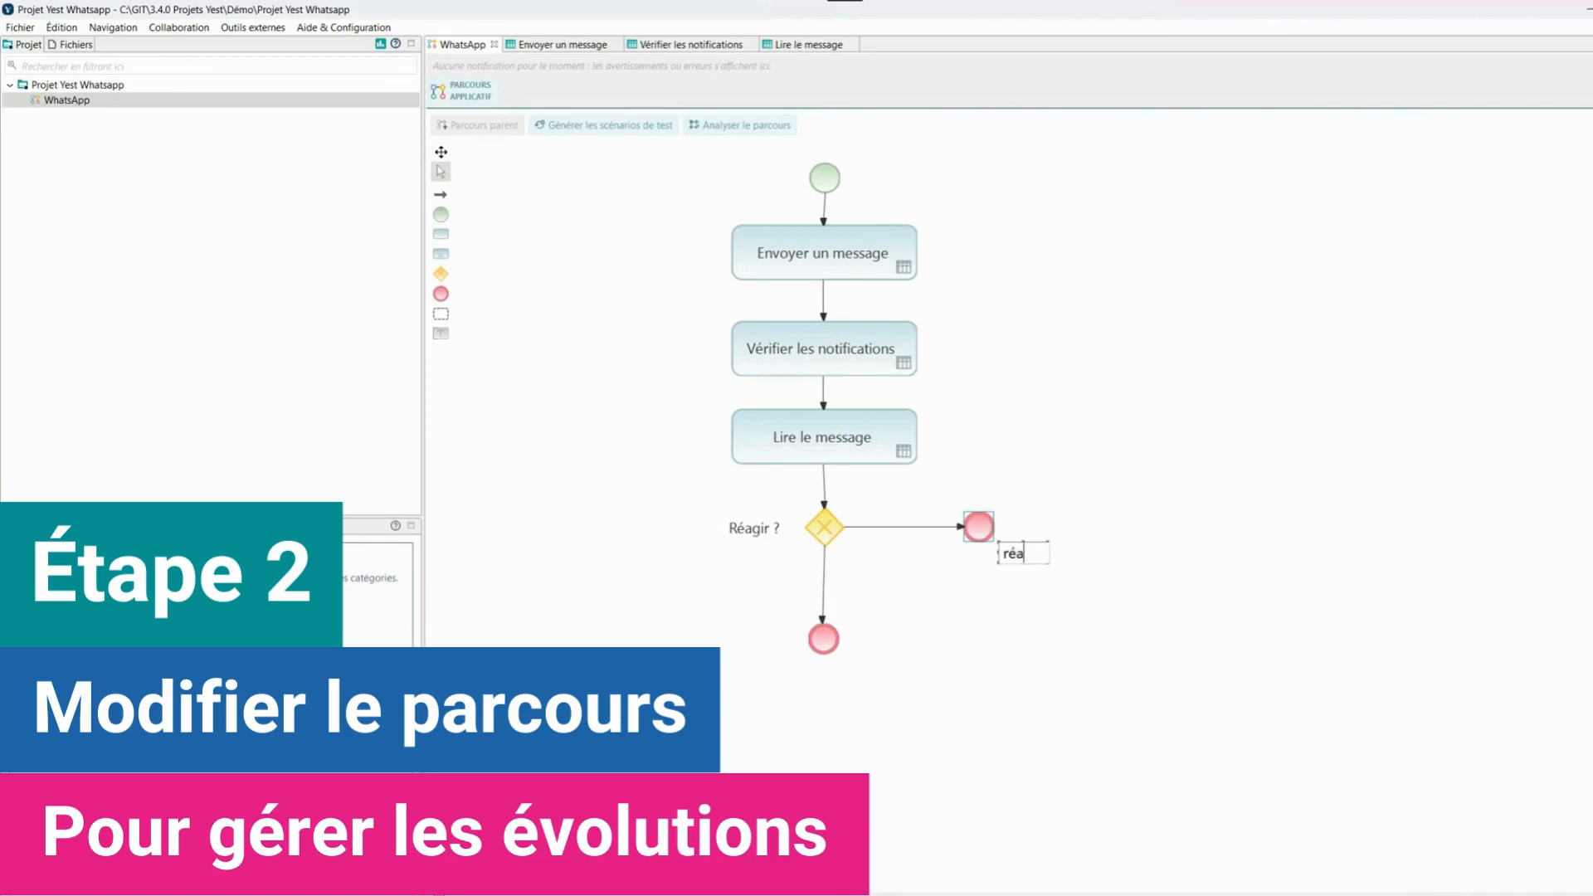
{"action": "left_click", "coordinate": [1040, 584]}
{"action": "left_click_drag", "start_coordinate": [1032, 563], "coordinate": [1038, 536]}
- Label the choice point's branch to "pas de réaction" as "non" and its downward branch as "oui"
{"action": "right_click", "coordinate": [903, 528]}
{"action": "left_click", "coordinate": [920, 536]}
{"action": "left_click", "coordinate": [926, 633]}
{"action": "right_click", "coordinate": [823, 570]}
{"action": "left_click", "coordinate": [838, 582]}
{"action": "left_click", "coordinate": [887, 647]}
{"action": "left_click_drag", "start_coordinate": [844, 601], "coordinate": [844, 575]}
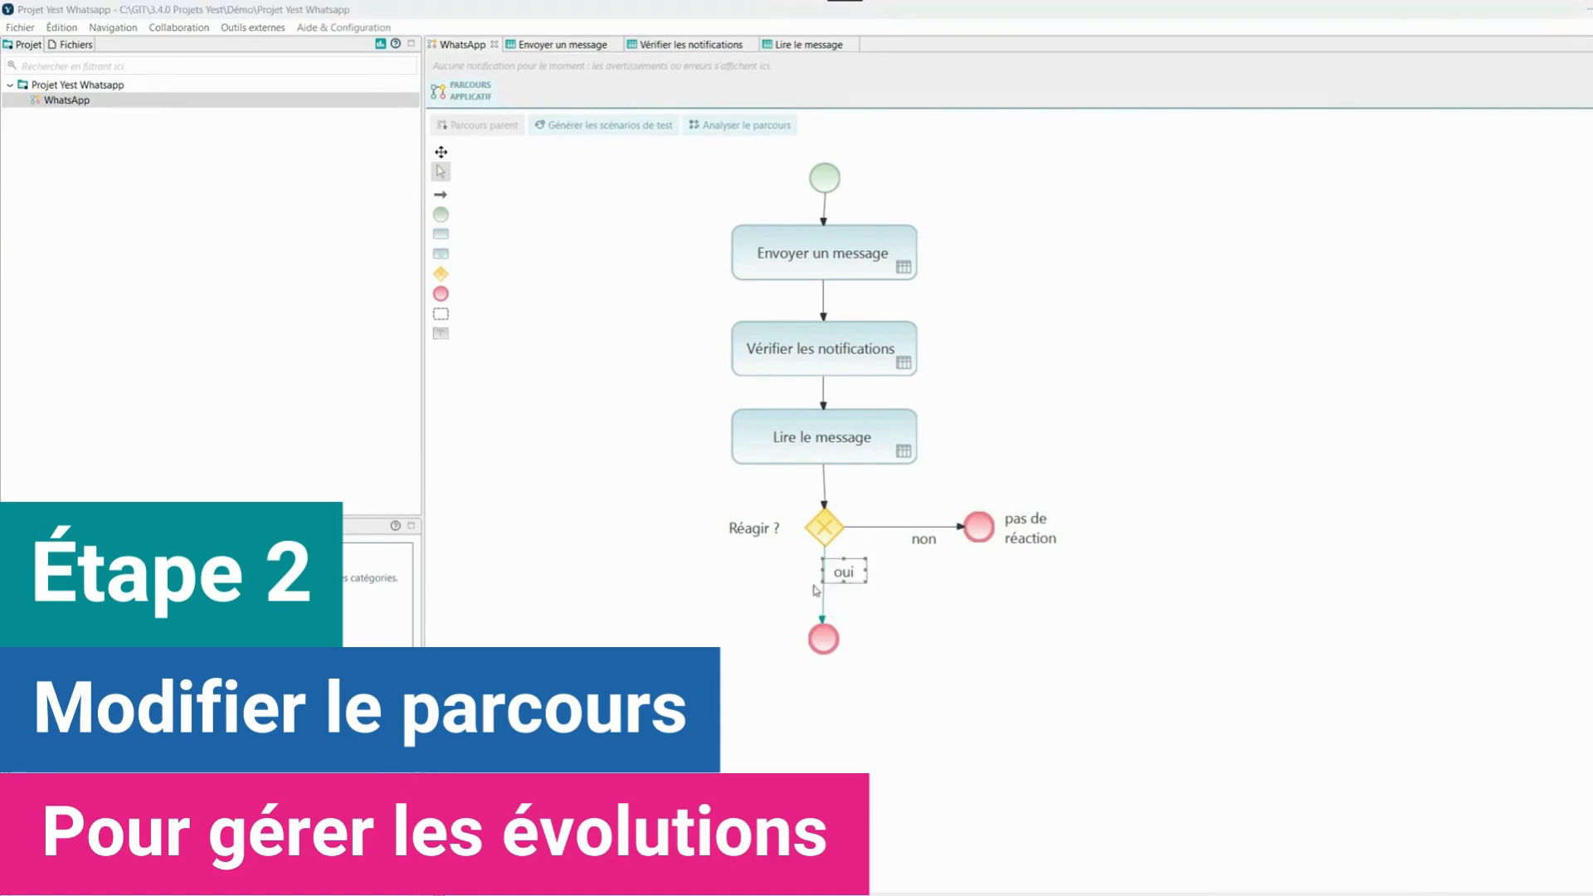
- Move the original end point further below the choice point and reposition the "oui" label near the choice point
{"action": "left_click_drag", "start_coordinate": [828, 651], "coordinate": [829, 698]}
{"action": "double_click", "coordinate": [847, 602]}
{"action": "left_click", "coordinate": [878, 632]}
{"action": "left_click_drag", "start_coordinate": [851, 607], "coordinate": [847, 582]}
- Insert an element named "Réagir au message" on the "oui" branch before the end point
{"action": "left_click", "coordinate": [441, 253]}
{"action": "left_click", "coordinate": [824, 617]}
{"action": "type", "text": "Réagir au messa"}
{"action": "left_click", "coordinate": [946, 656]}
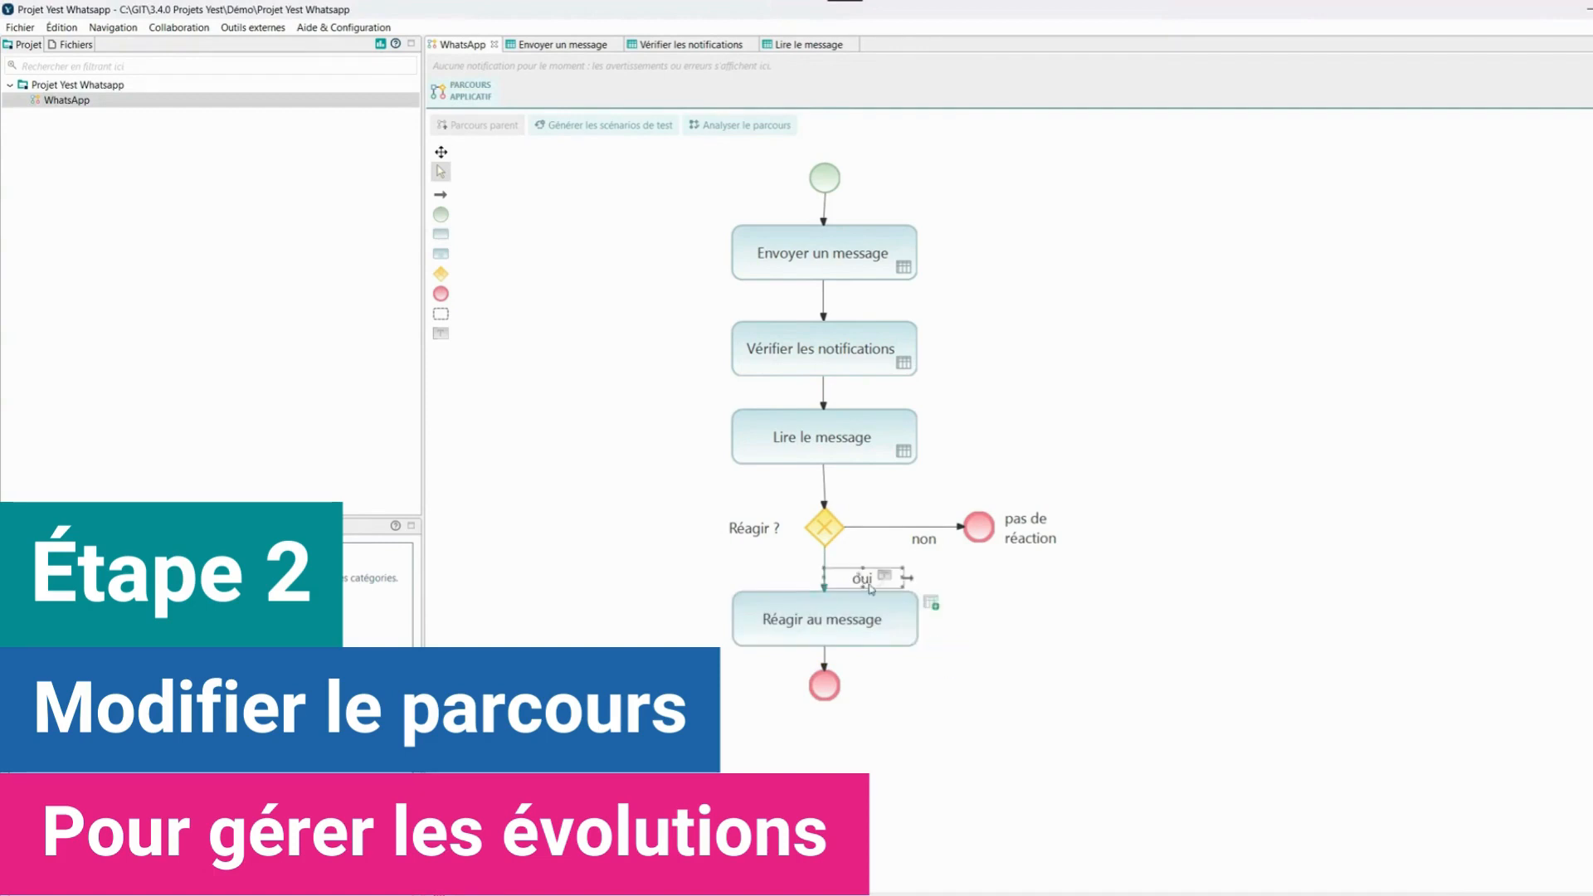
- Create a decision table for "Réagir au message" and set row 1's action to "Ecrire un message texte à" plus the sender's first name
{"action": "left_click", "coordinate": [929, 611]}
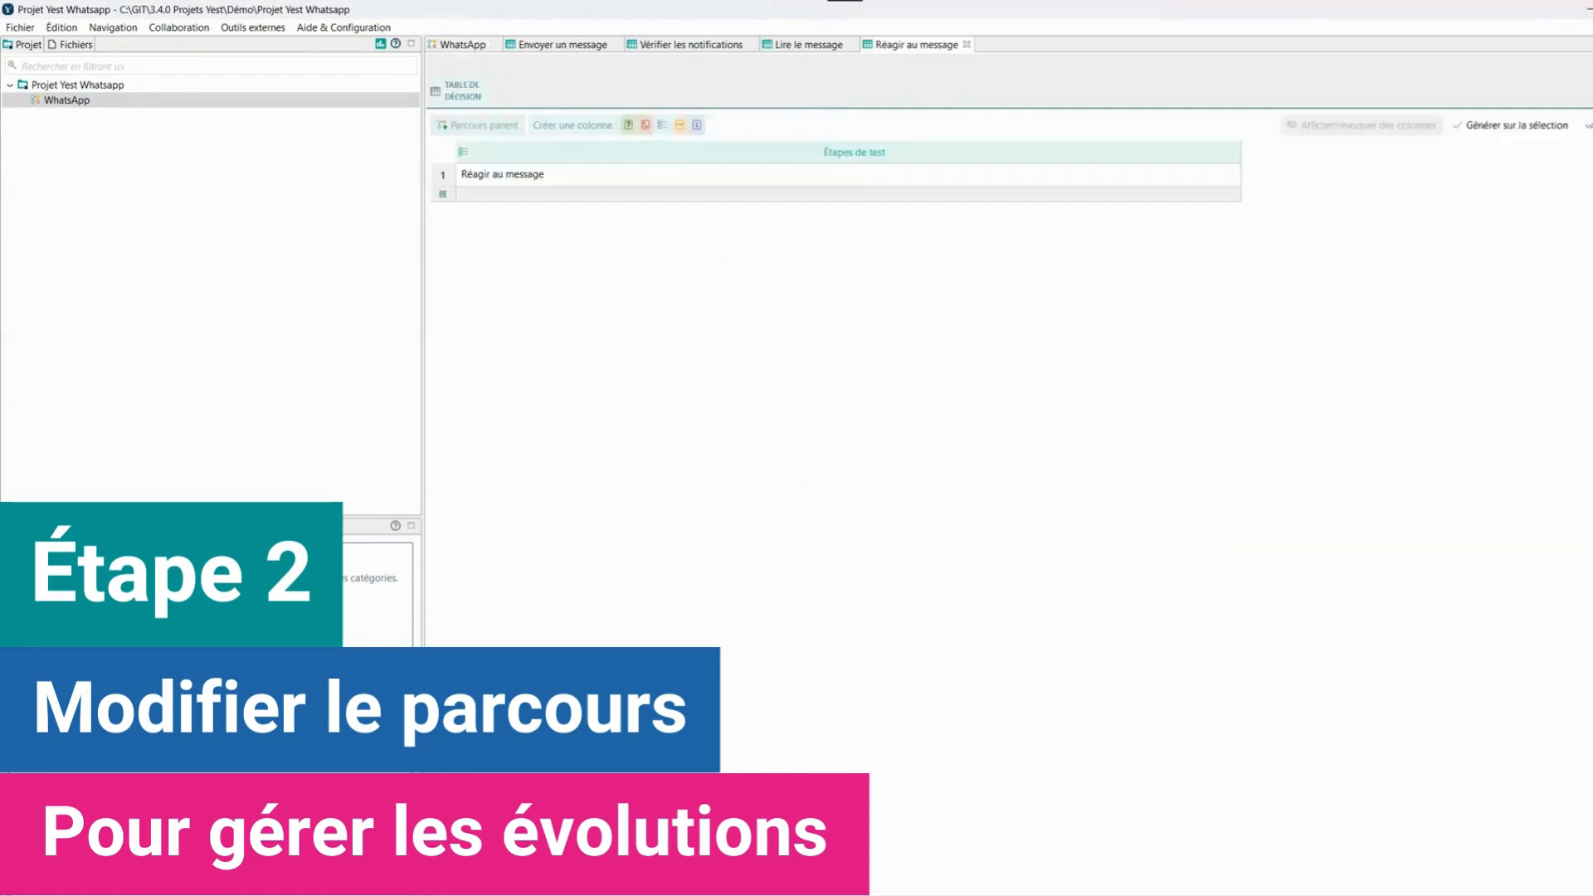
{"action": "double_click", "coordinate": [495, 179]}
{"action": "type", "text": "Ecrire un message"}
{"action": "left_click", "coordinate": [579, 195]}
{"action": "type", "text": "à Alice"}
- Add row 2 with "Répondre à un message spécifique" and row 3 with "Transférer le message à" plus a third contact's first name
{"action": "key", "text": "Return"}
{"action": "type", "text": "Répondre à un message spé"}
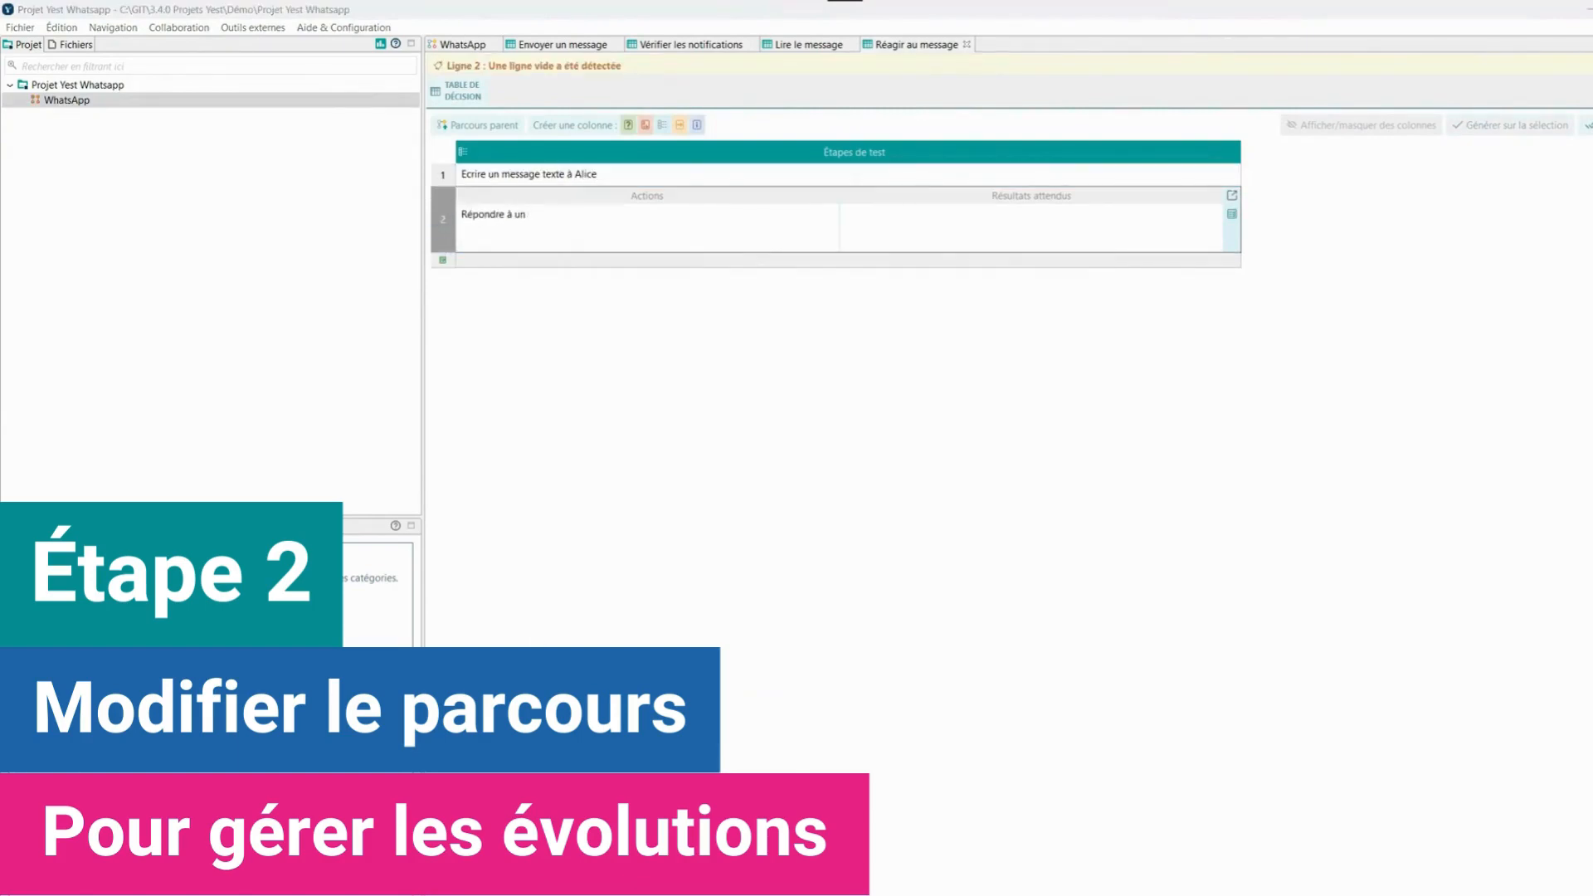
{"action": "left_click", "coordinate": [443, 262]}
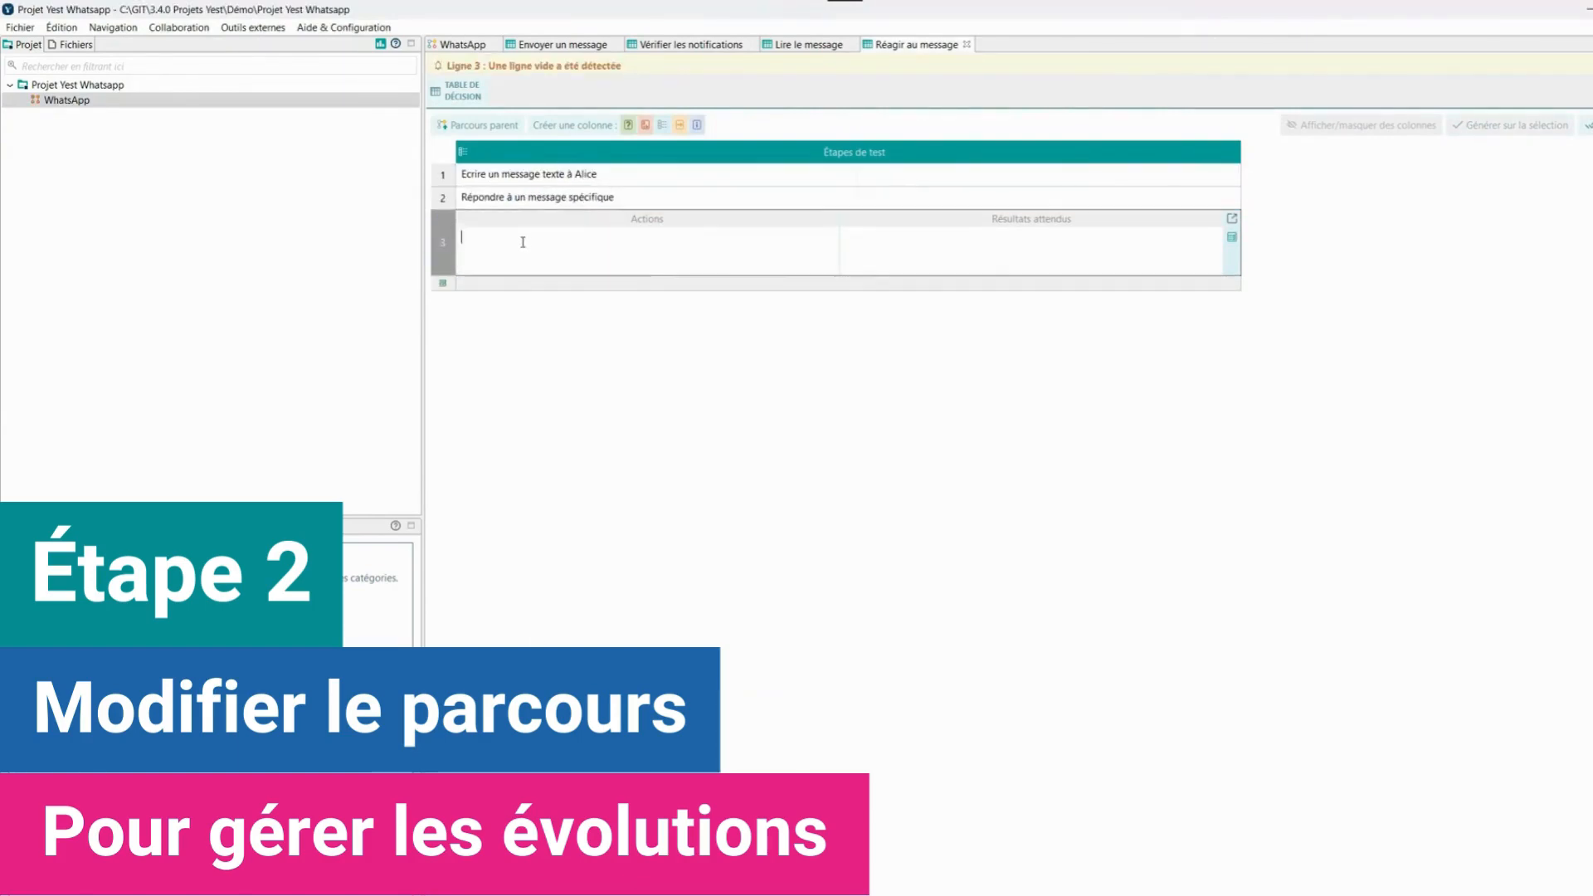
{"action": "type", "text": "Transférer le message à Cédric"}
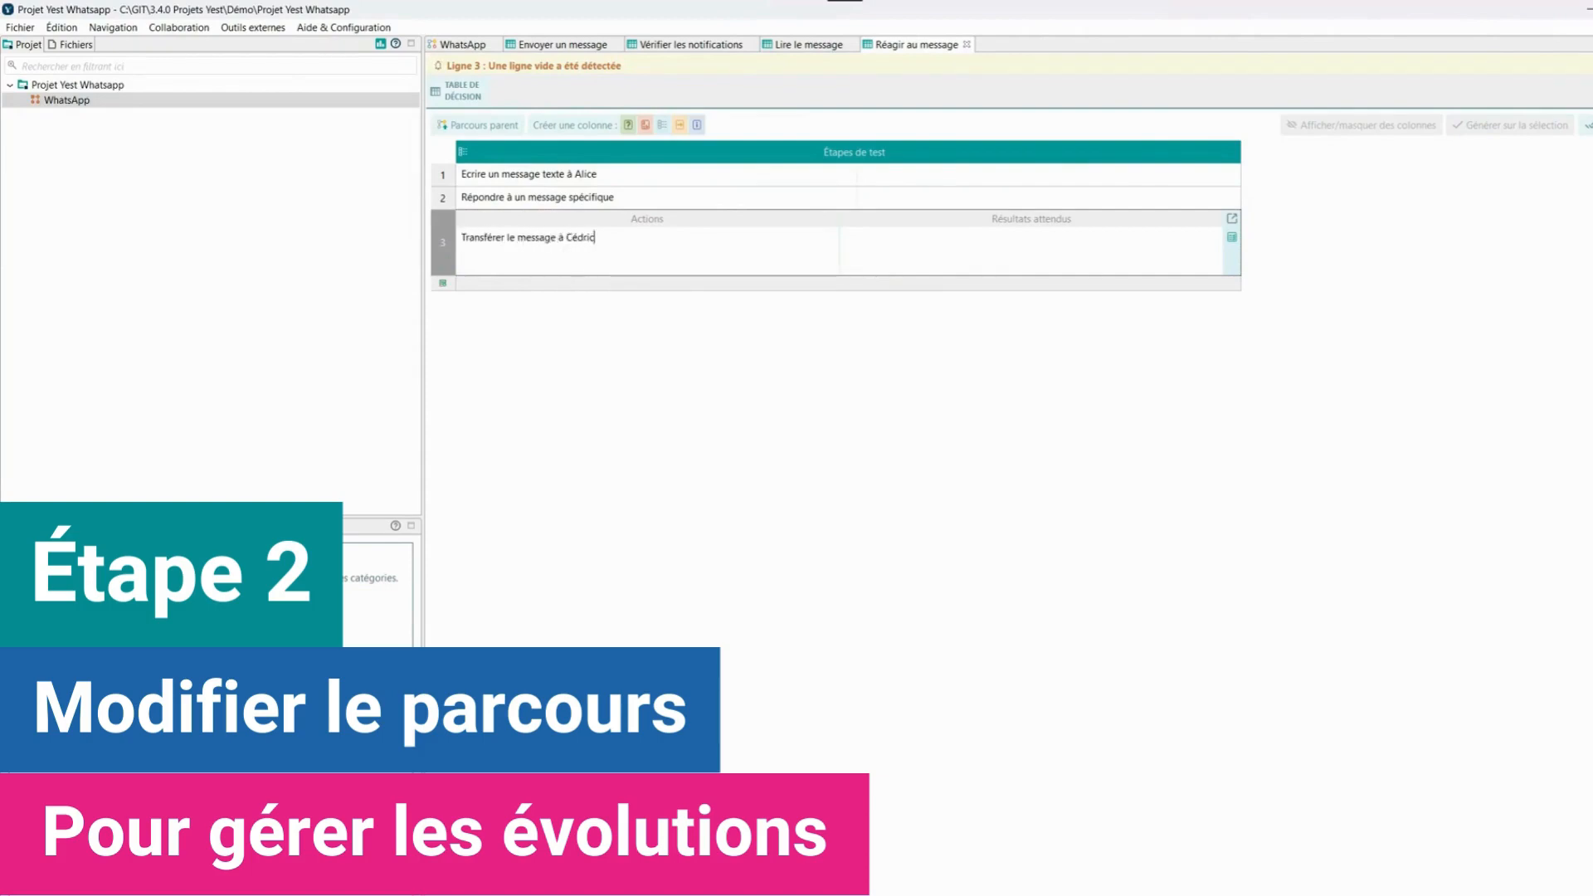
{"action": "key", "text": "Return"}
- Add a fourth row with the action "Réagir à un message avec un emoji"
{"action": "left_click", "coordinate": [442, 245]}
{"action": "type", "text": "Réa"}
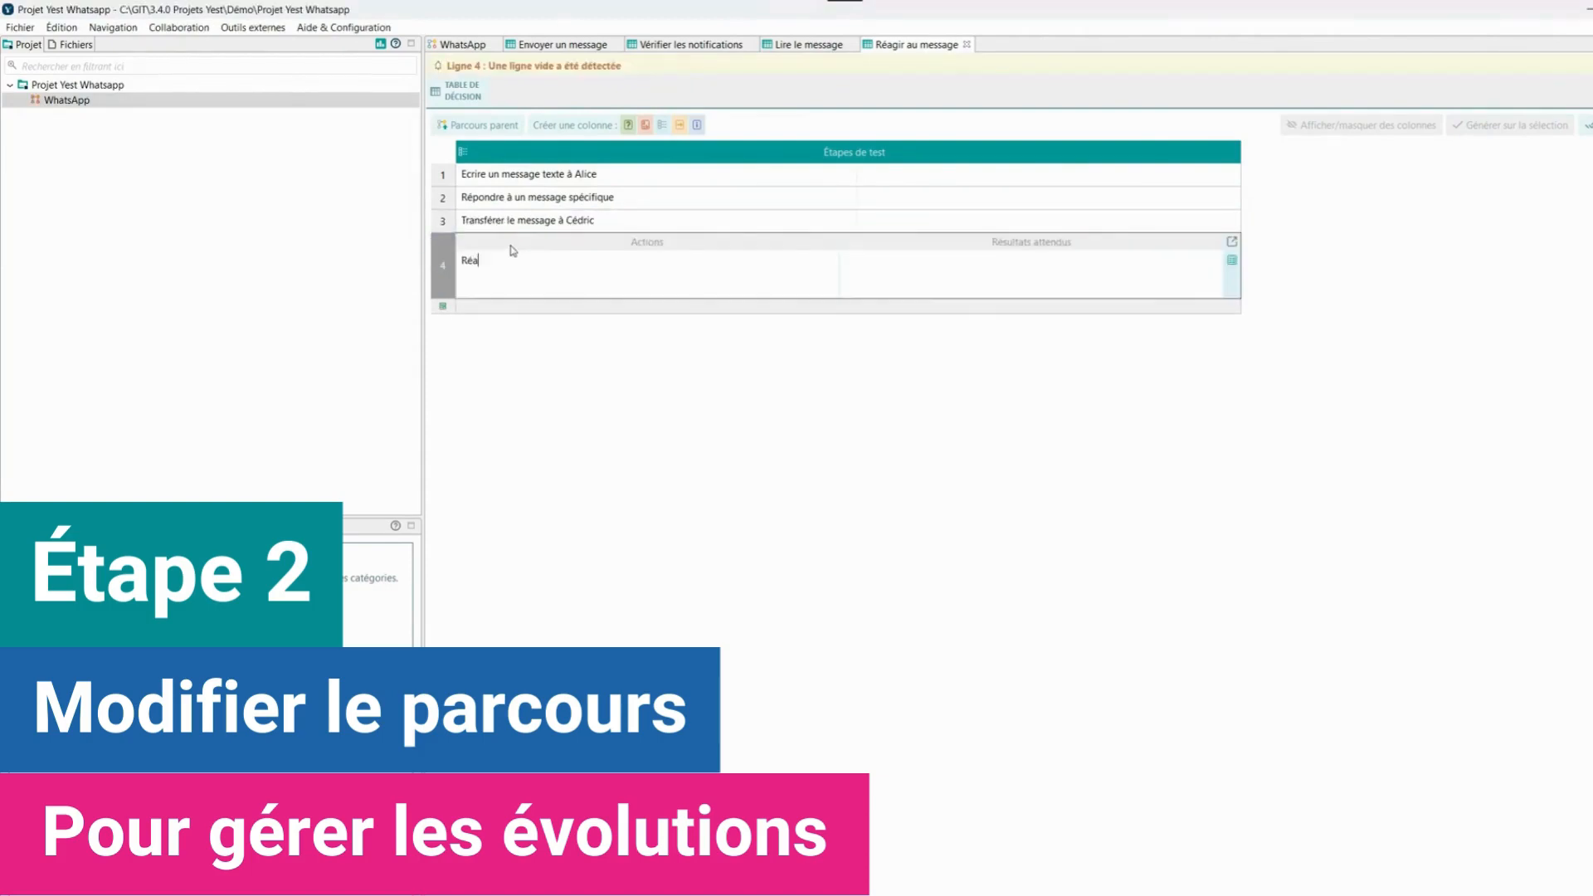
{"action": "type", "text": "gir à un message avec un emoji"}
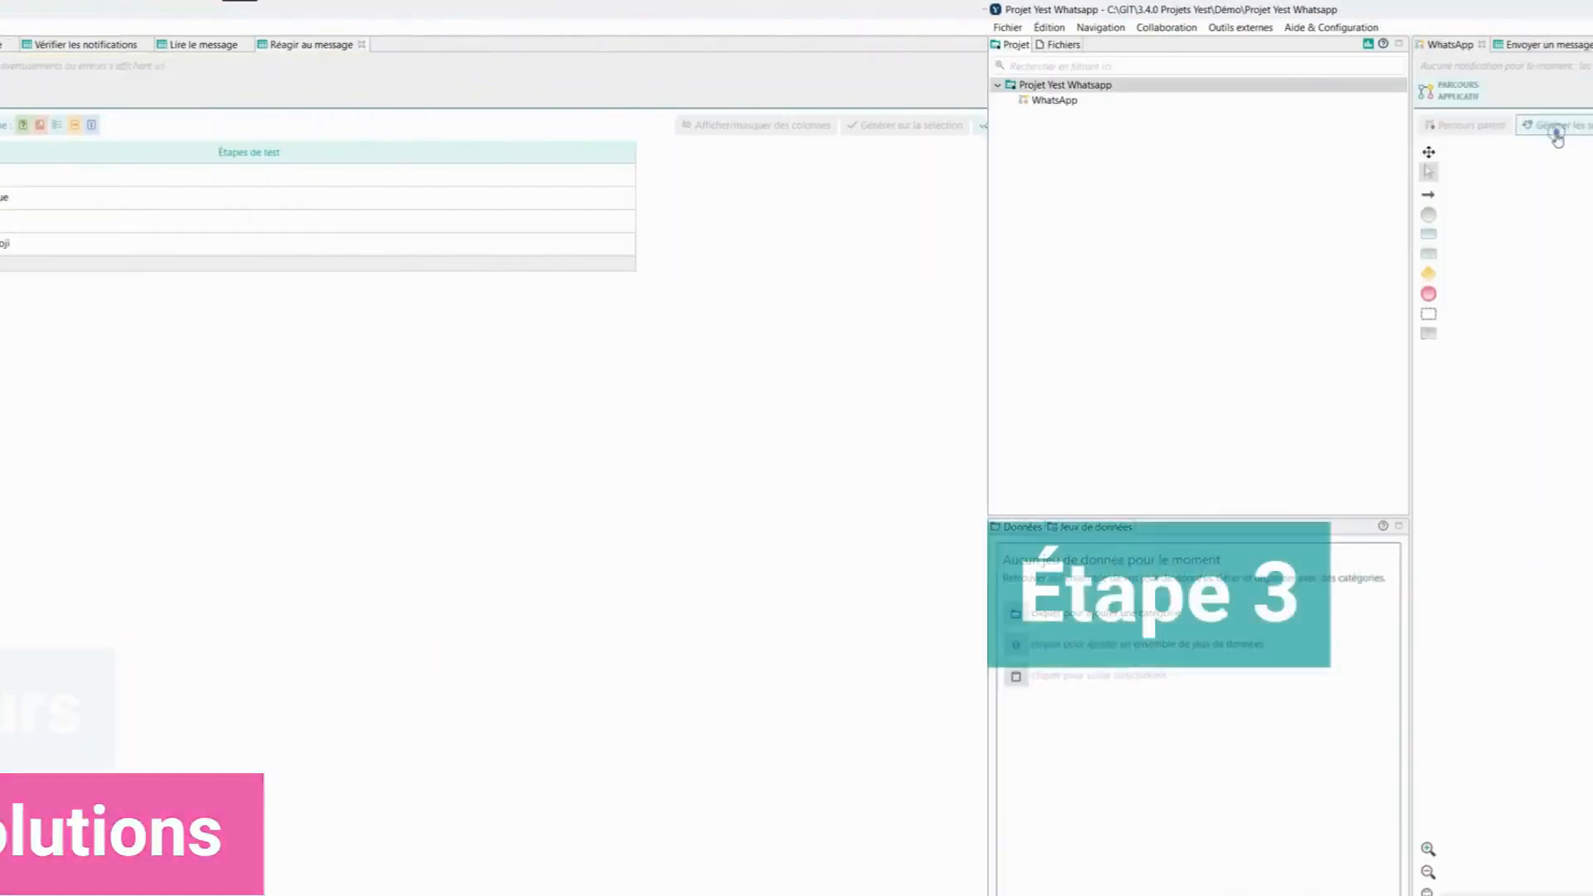
- Run the basic test scenario generation for the WhatsApp journey and accept the generated scenarios
{"action": "left_click", "coordinate": [567, 131]}
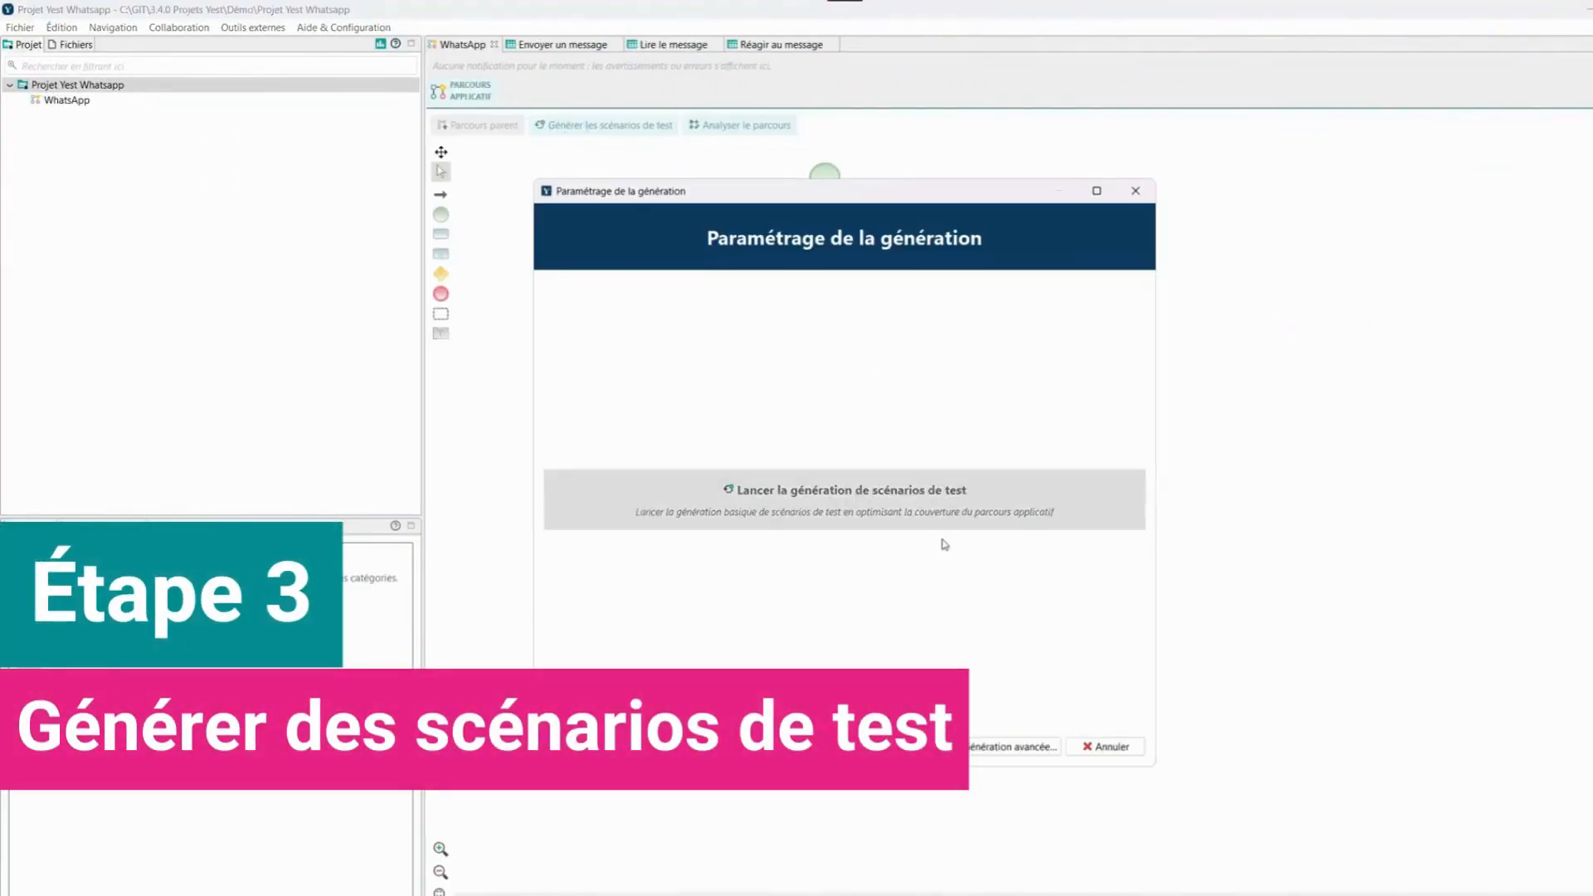
{"action": "left_click", "coordinate": [935, 516]}
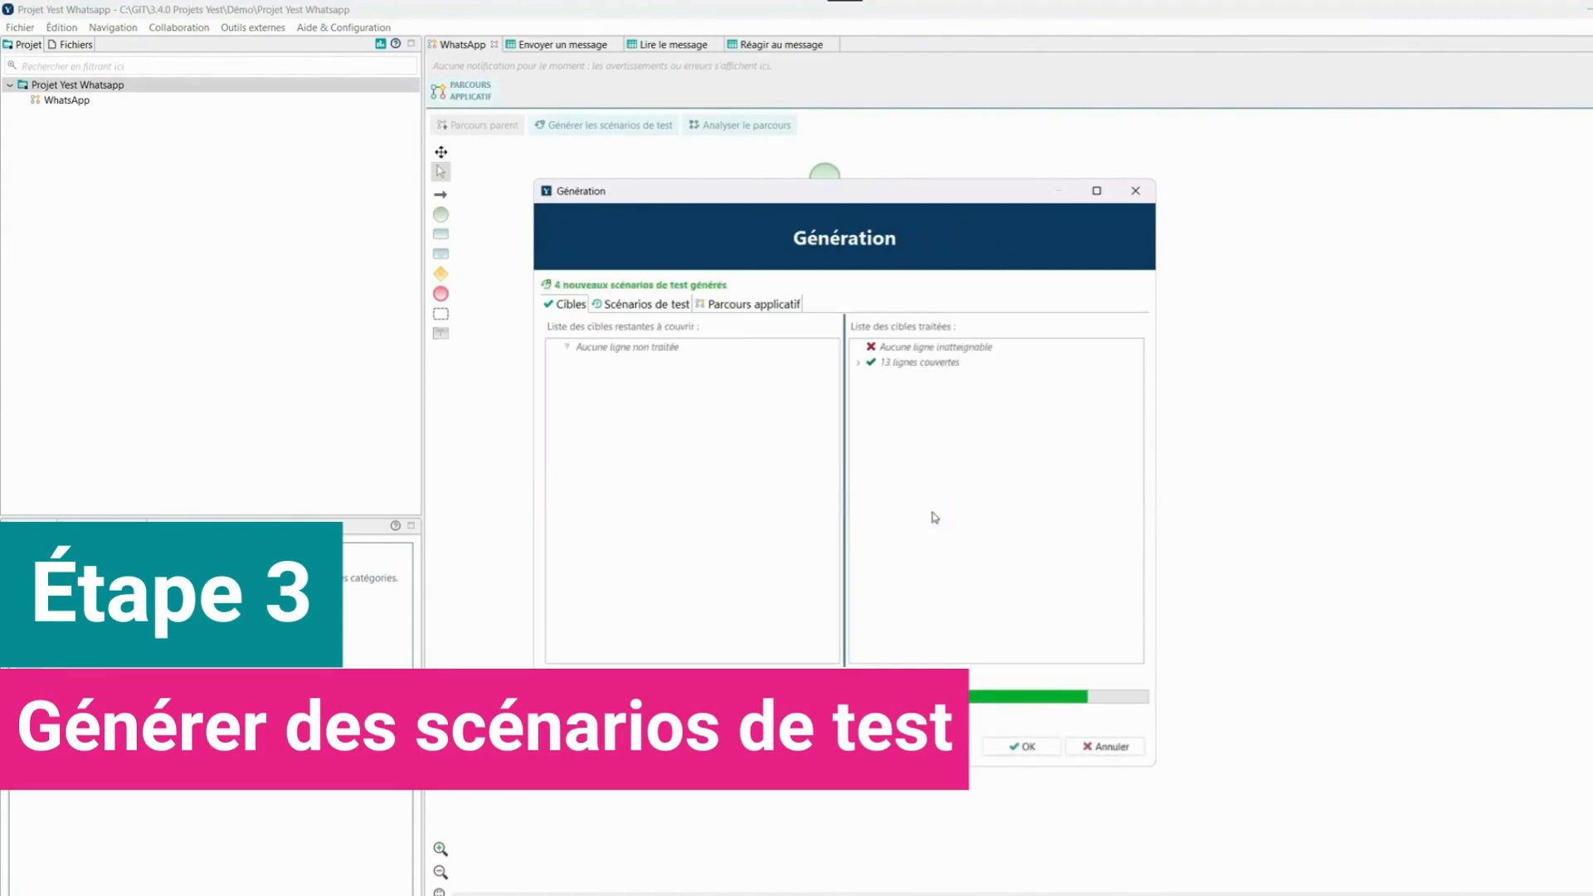
{"action": "left_click", "coordinate": [1026, 747]}
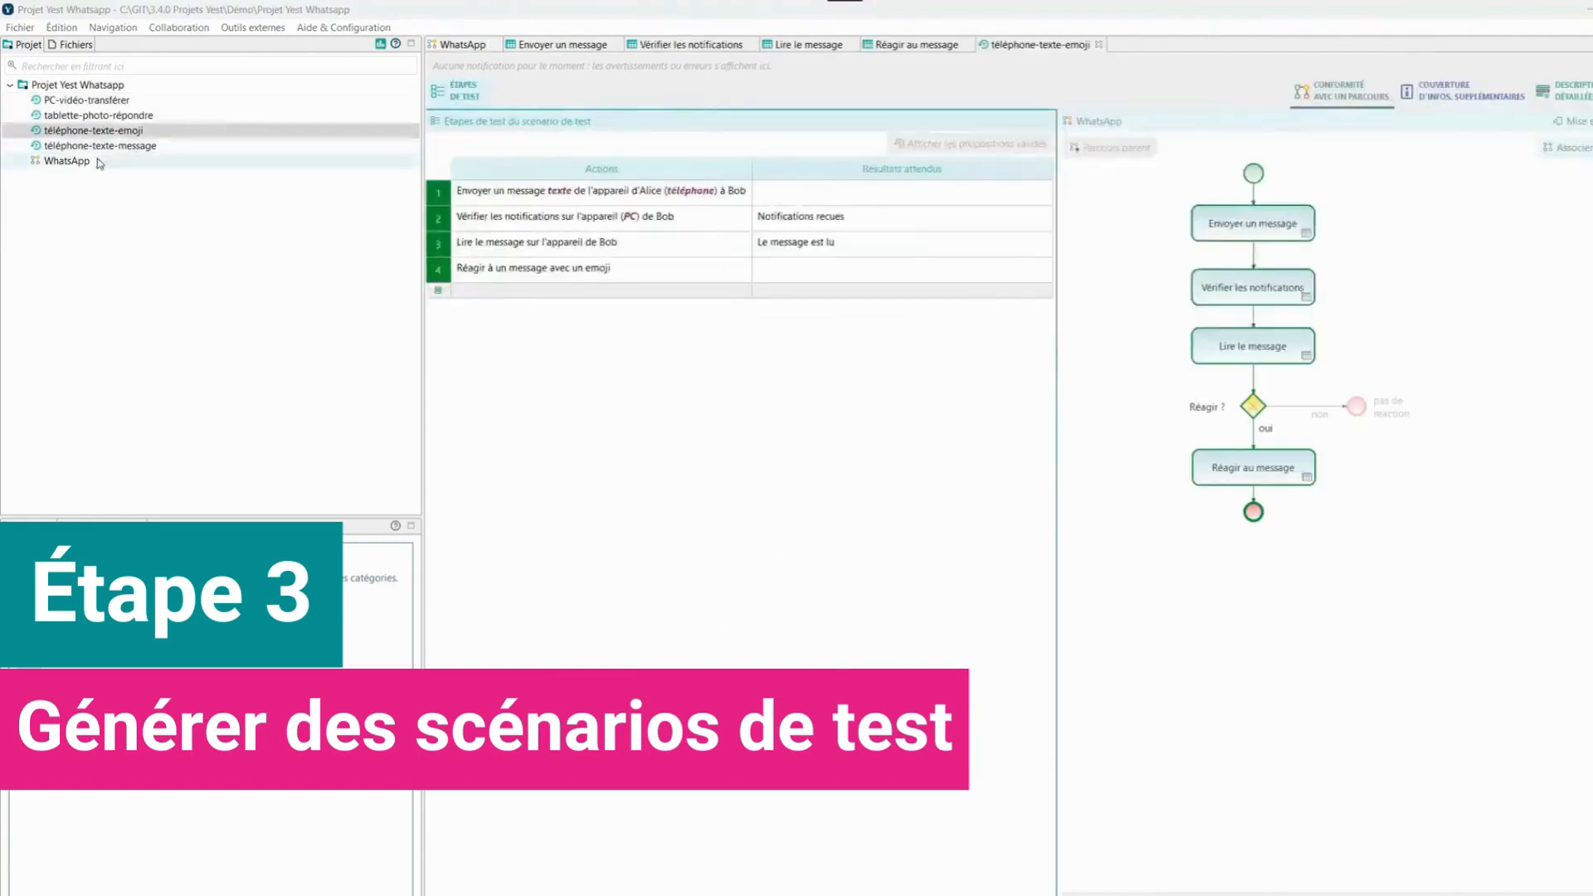
- Run an advanced combinatorial generation on two decision tables of the WhatsApp journey and accept the new scenarios
{"action": "double_click", "coordinate": [96, 159]}
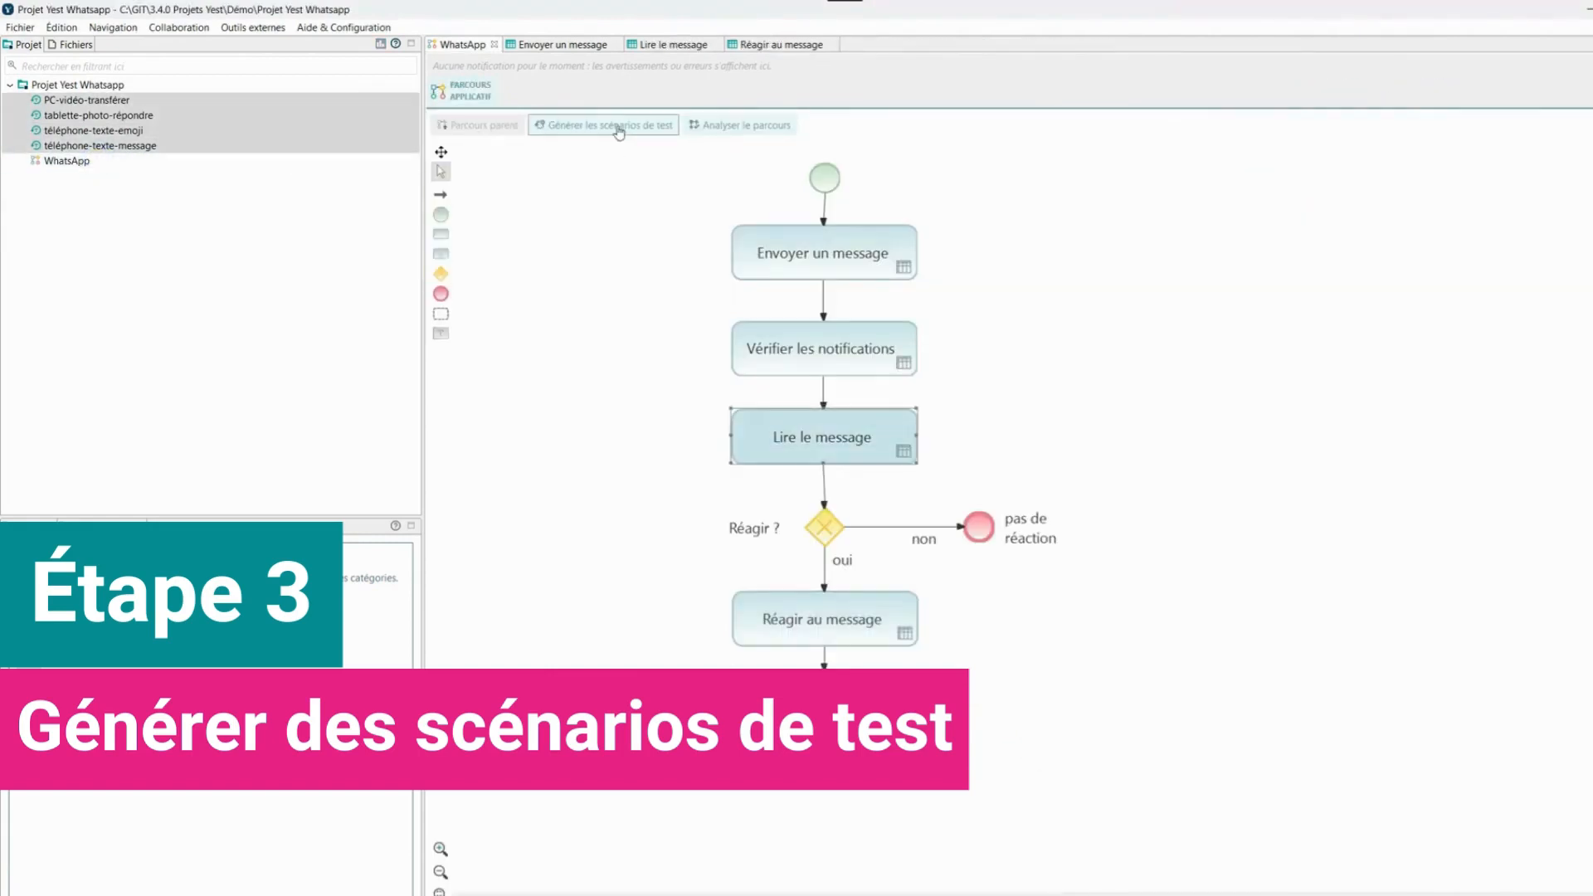
{"action": "left_click", "coordinate": [617, 127]}
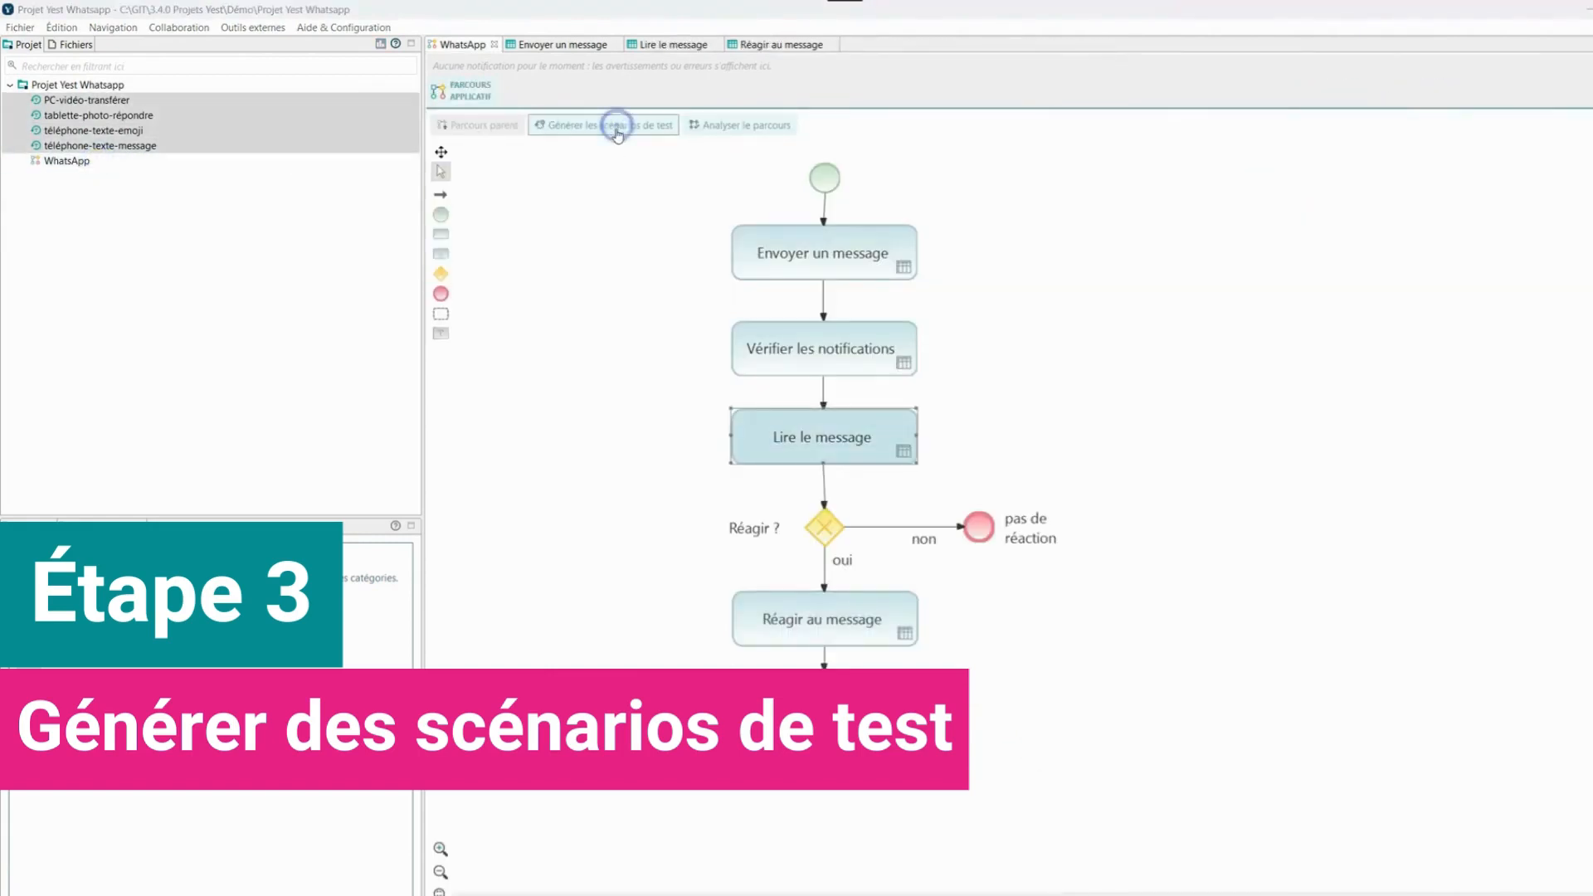
{"action": "left_click", "coordinate": [1037, 749]}
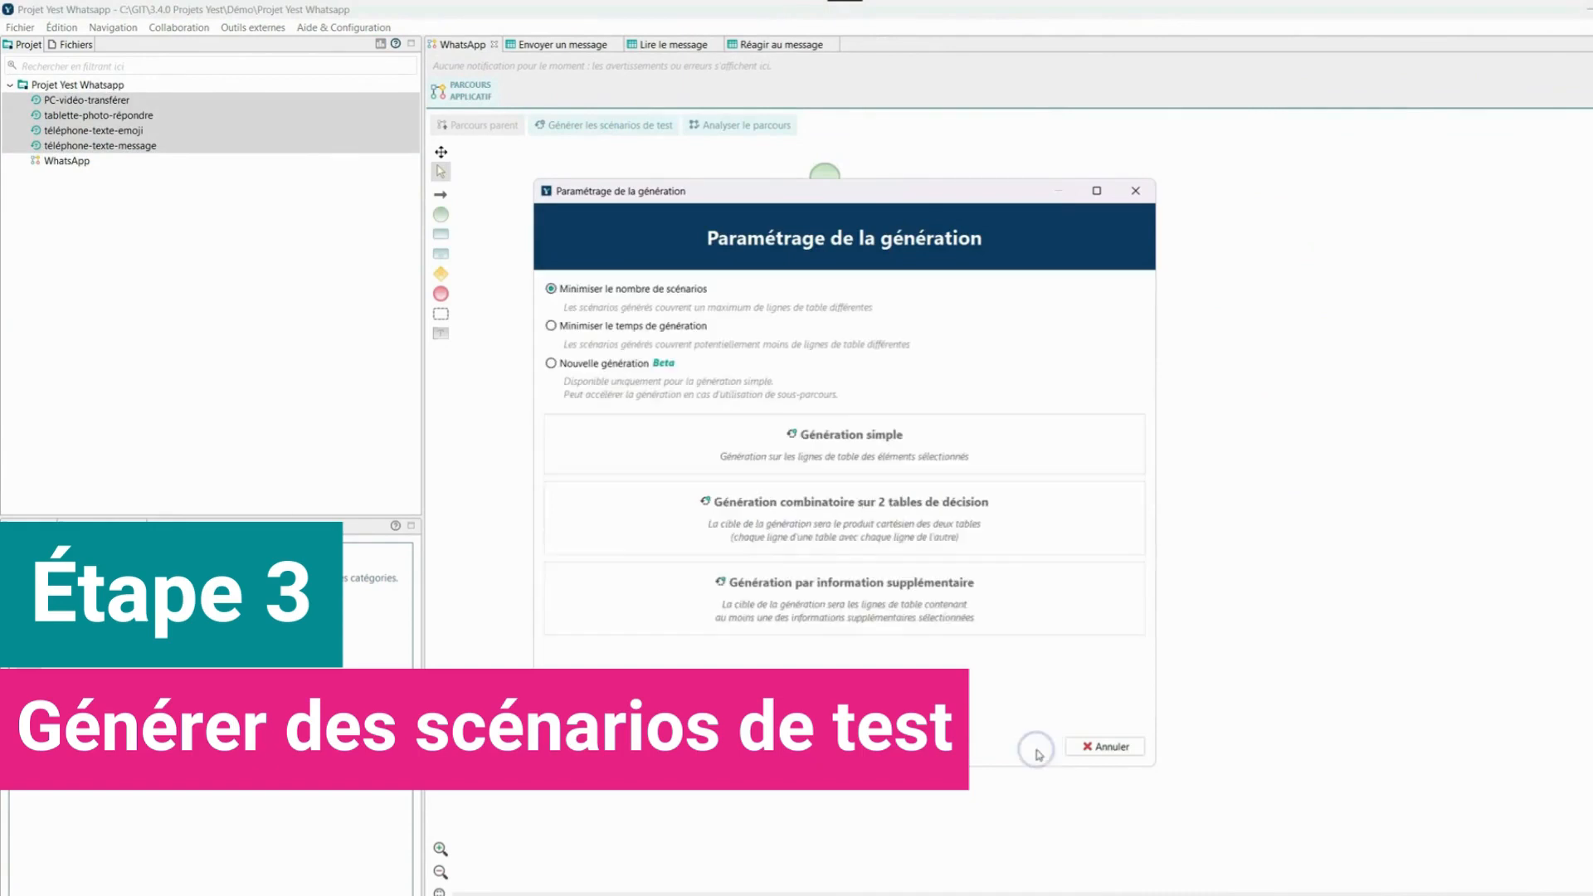
{"action": "left_click", "coordinate": [942, 527]}
{"action": "left_click", "coordinate": [926, 448]}
{"action": "left_click", "coordinate": [940, 573]}
{"action": "left_click", "coordinate": [1111, 750]}
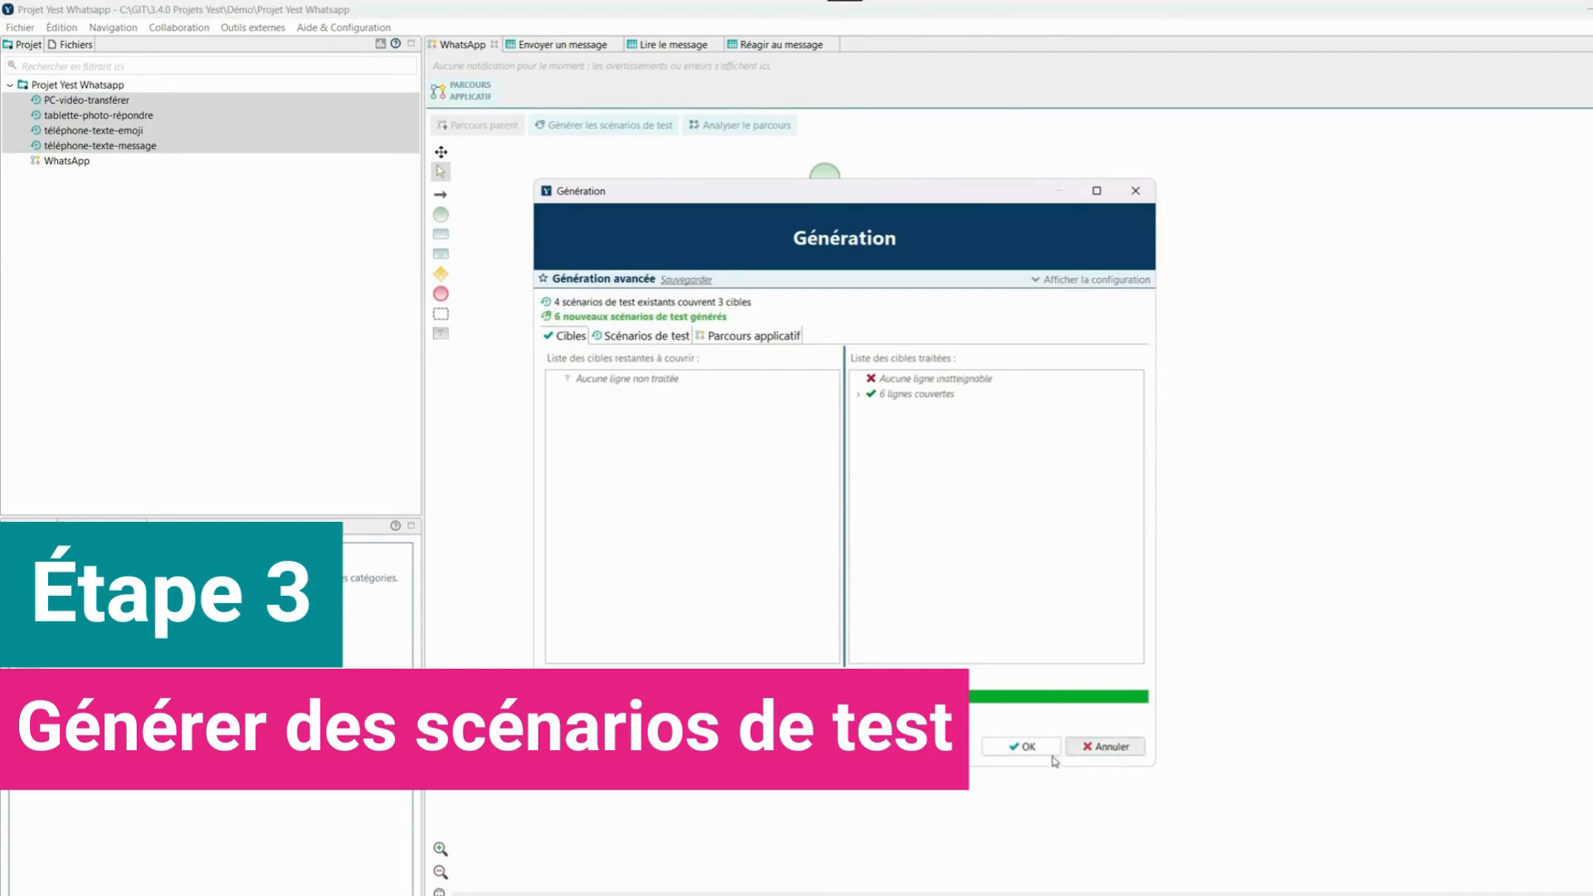
{"action": "left_click", "coordinate": [1023, 747]}
- Generate scenarios by supplementary information, covering all of Objectif with the Produit cartésien strategy, and accept them
{"action": "left_click", "coordinate": [863, 591]}
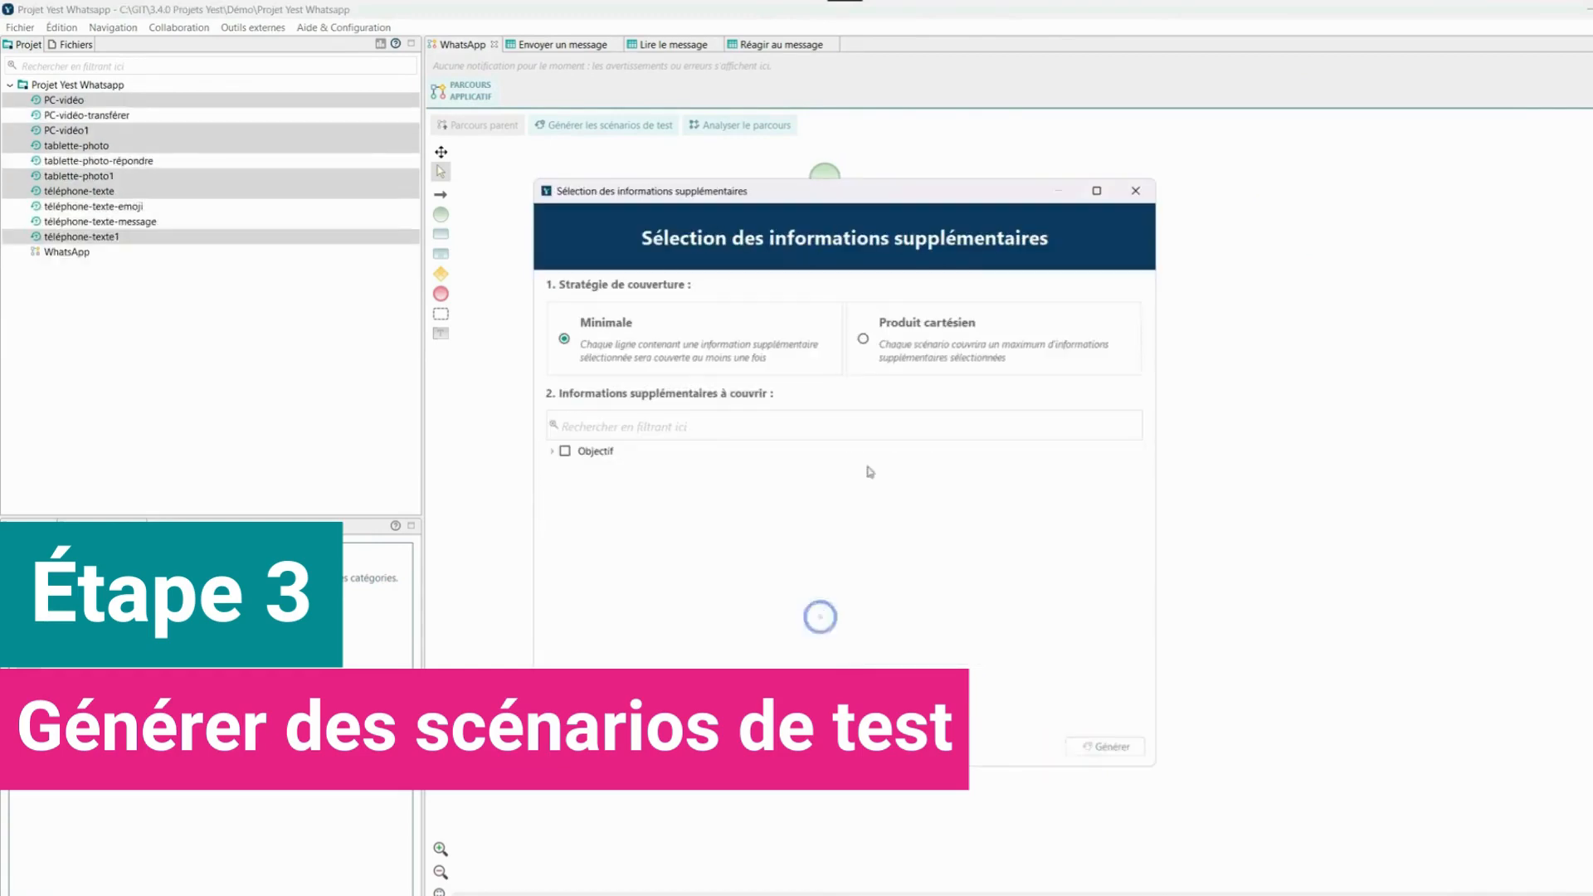
{"action": "left_click", "coordinate": [552, 450]}
{"action": "left_click", "coordinate": [565, 450]}
{"action": "left_click", "coordinate": [863, 338]}
{"action": "left_click", "coordinate": [1106, 746]}
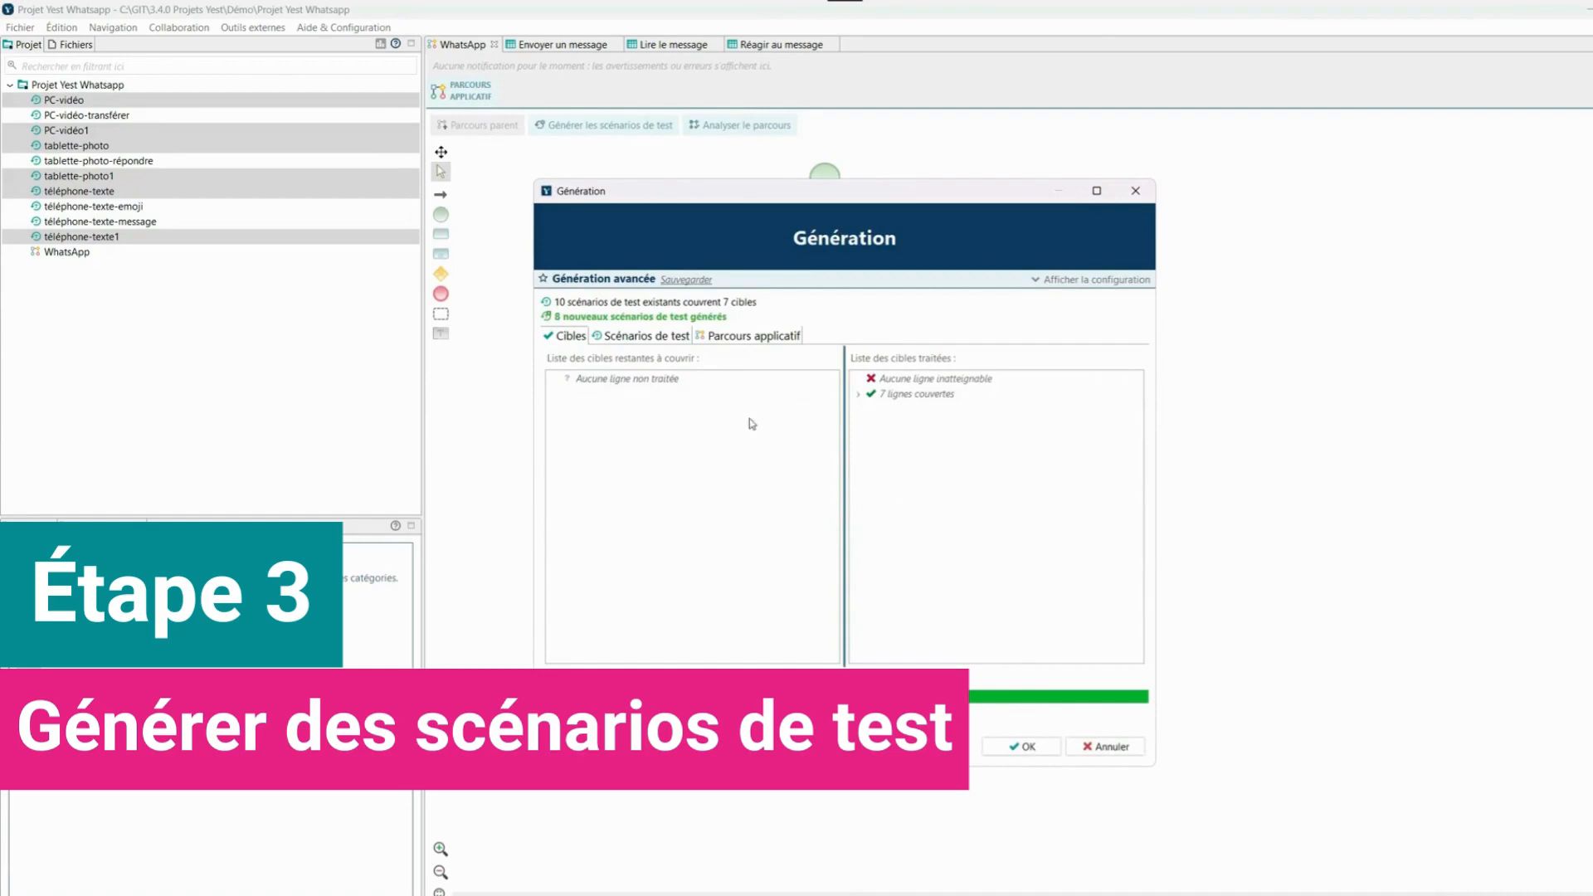
{"action": "left_click", "coordinate": [1027, 748]}
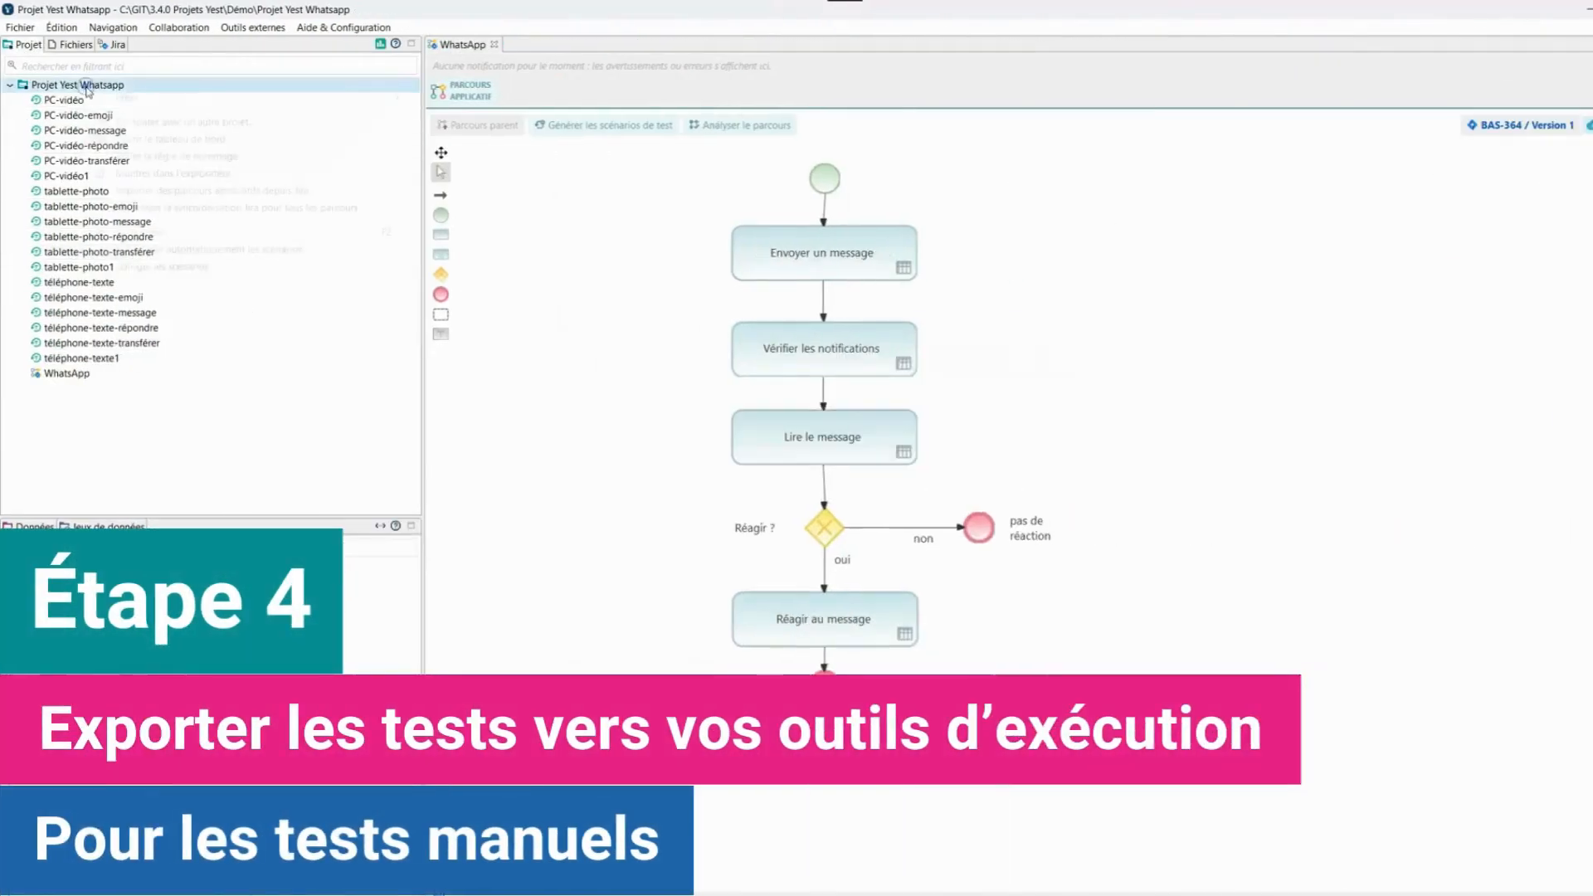
- Create an Xray Test publication configuration named "PublicationXray Test" under the project and publish the scenarios
{"action": "right_click", "coordinate": [83, 85]}
{"action": "mouse_move", "coordinate": [133, 97]}
{"action": "mouse_move", "coordinate": [498, 163]}
{"action": "left_click", "coordinate": [643, 181]}
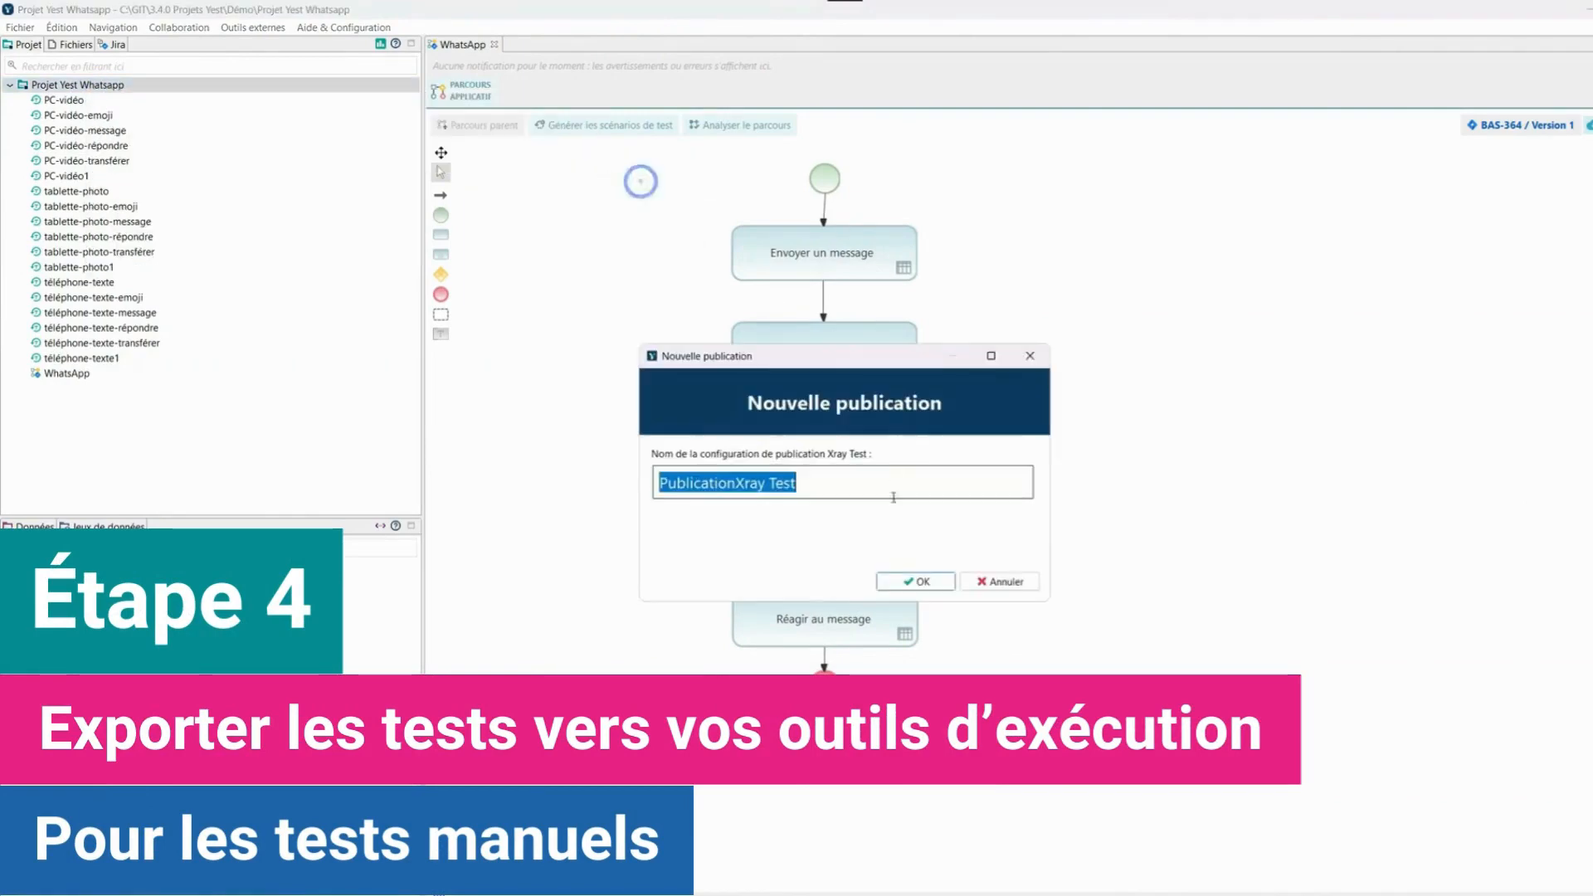
{"action": "left_click", "coordinate": [901, 581]}
{"action": "left_click", "coordinate": [1504, 88]}
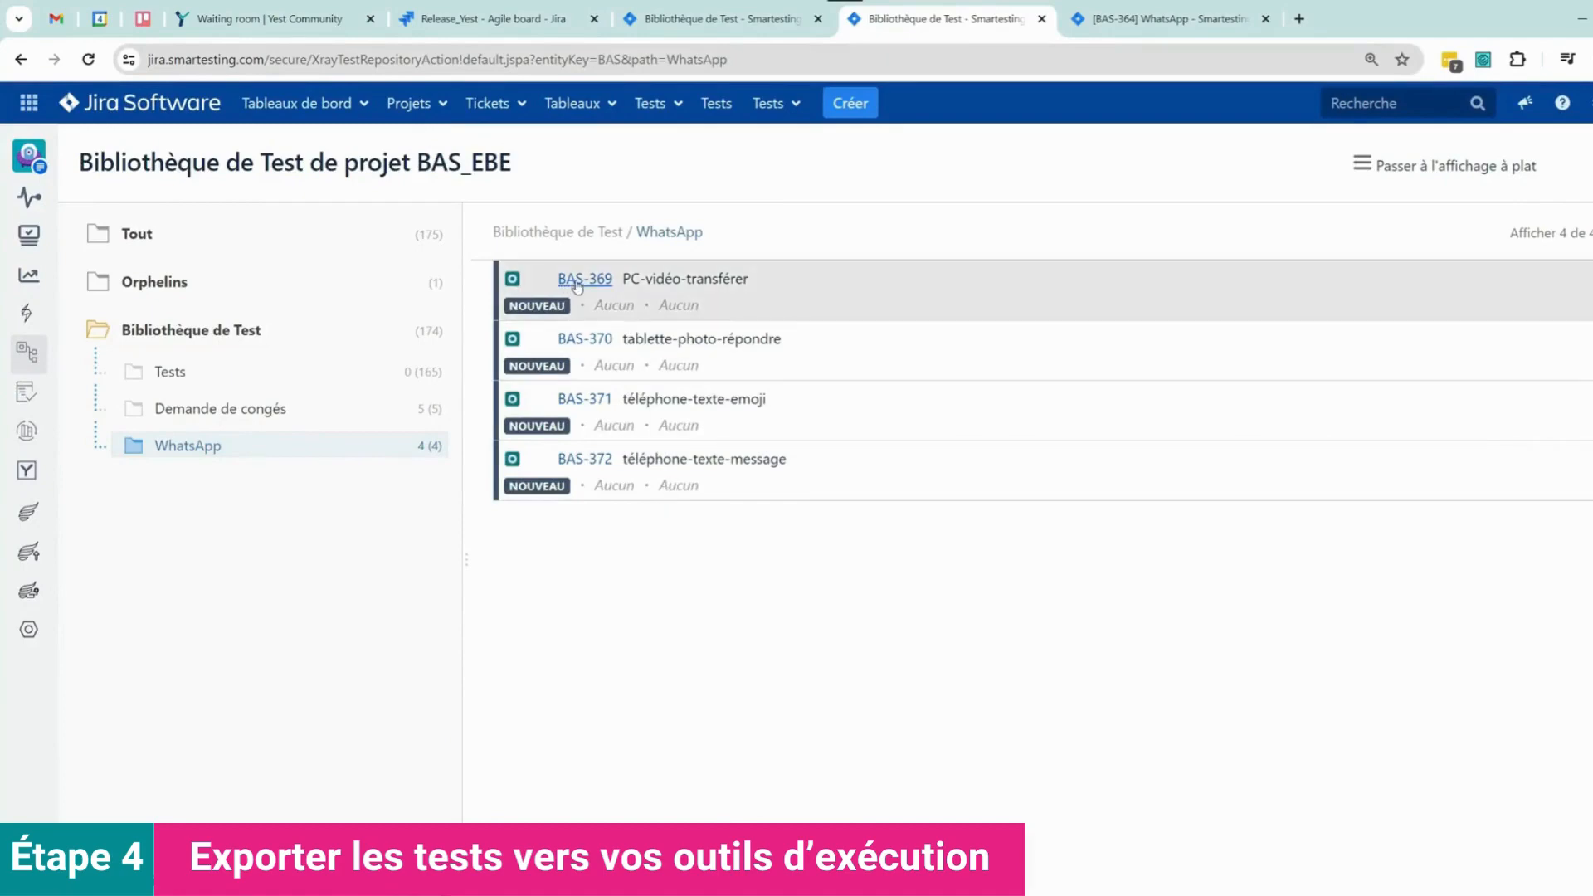
- Switch to Jira, open test BAS-369 PC-vidéo-transférer and examine its manual steps and linked tickets
{"action": "middle_click", "coordinate": [580, 284]}
{"action": "left_click", "coordinate": [1125, 21]}
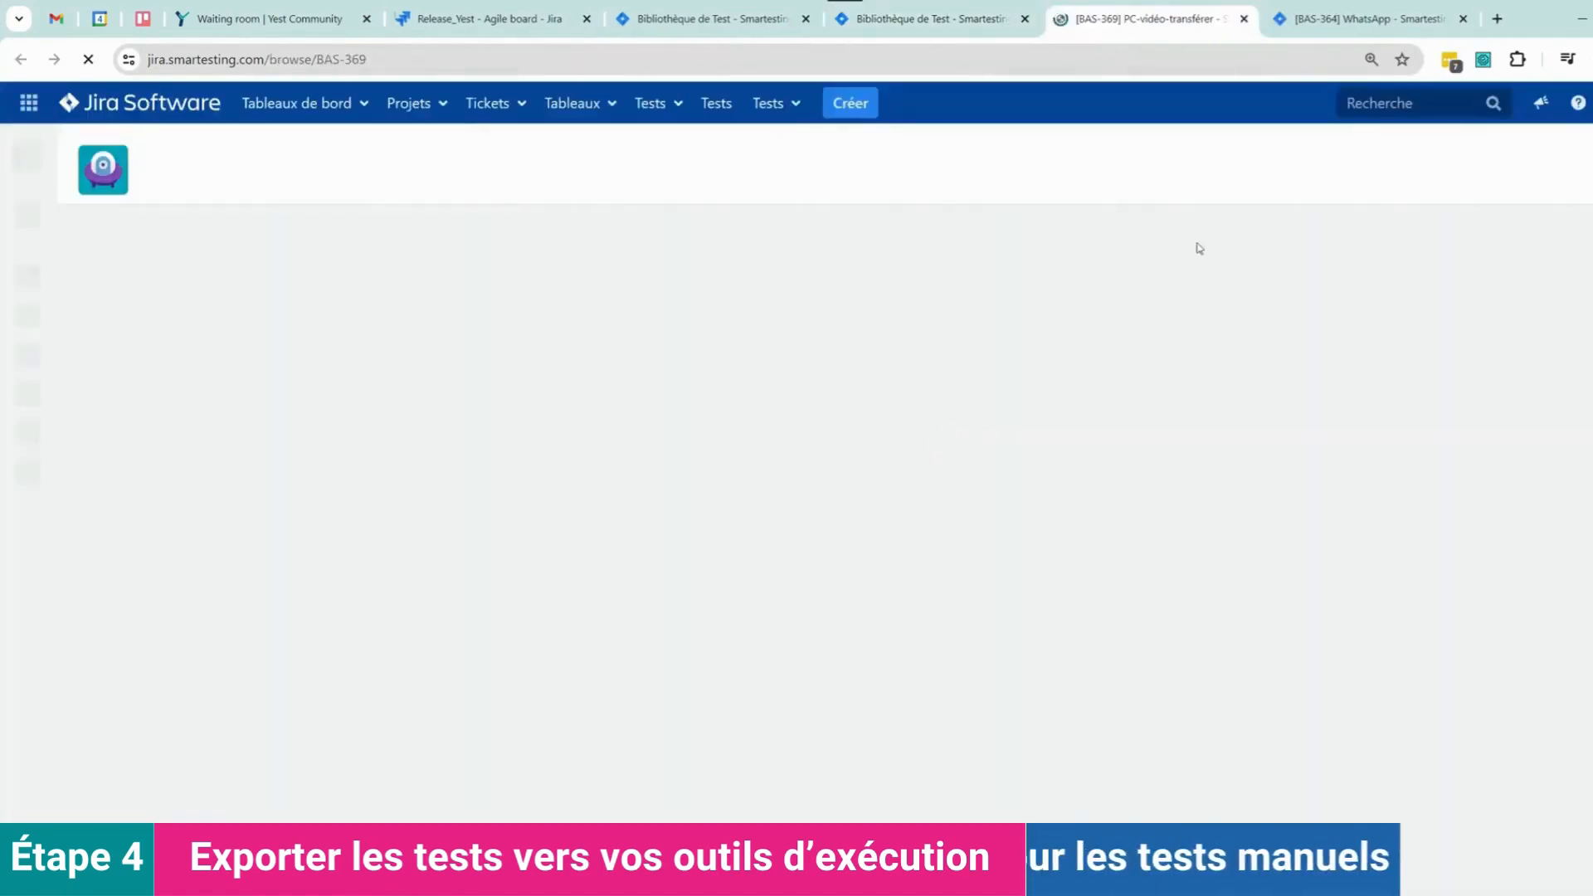
{"action": "scroll", "coordinate": [425, 635], "scroll_direction": "down", "scroll_amount": 3}
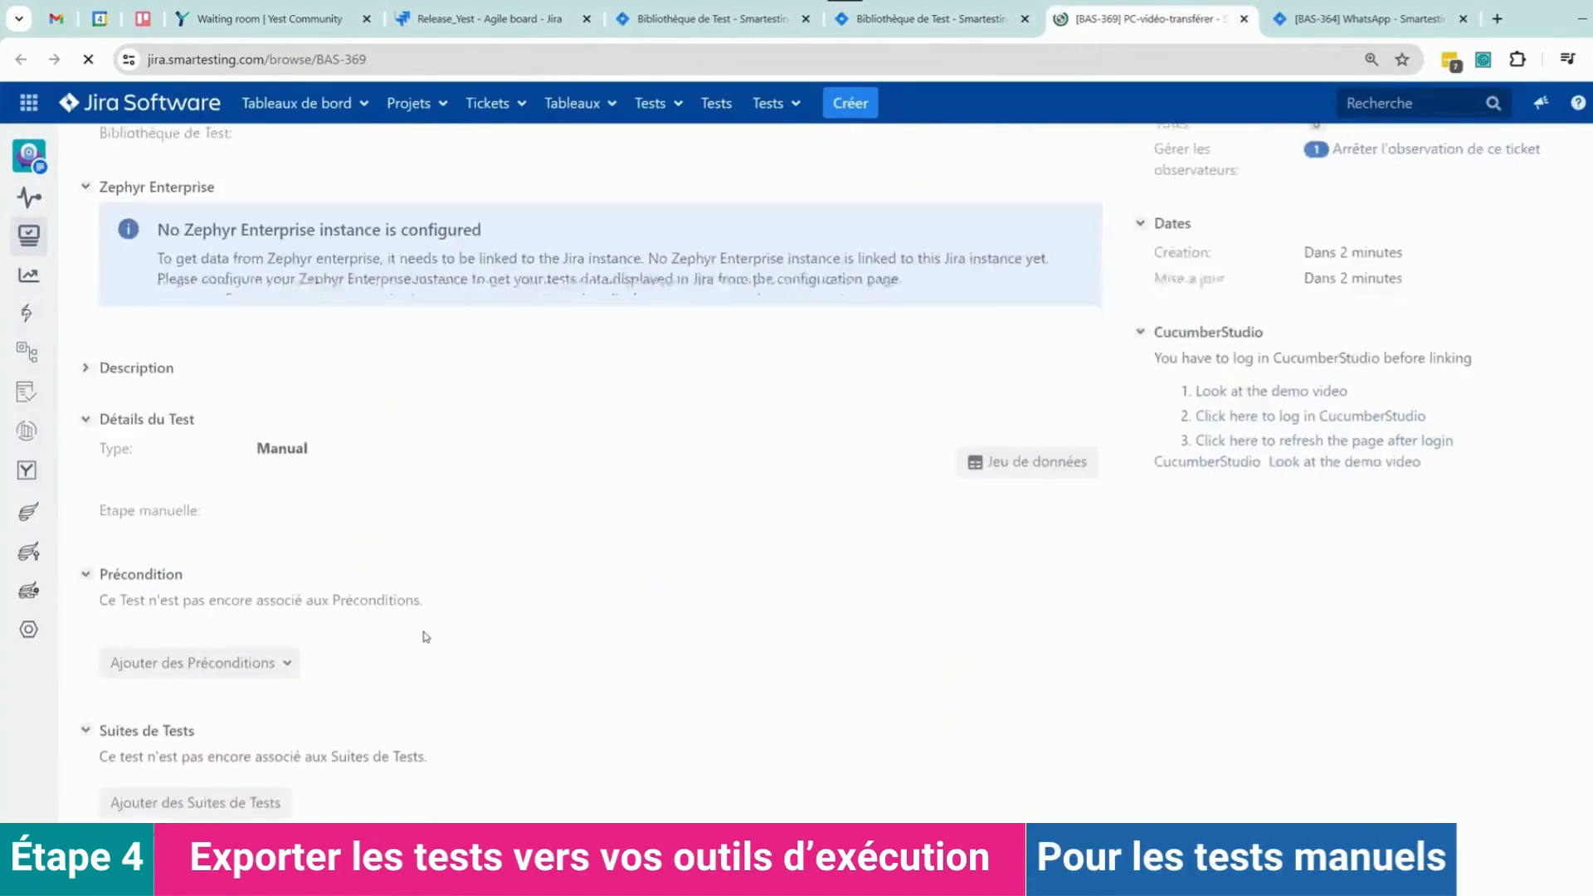
{"action": "scroll", "coordinate": [425, 636], "scroll_direction": "down", "scroll_amount": 4}
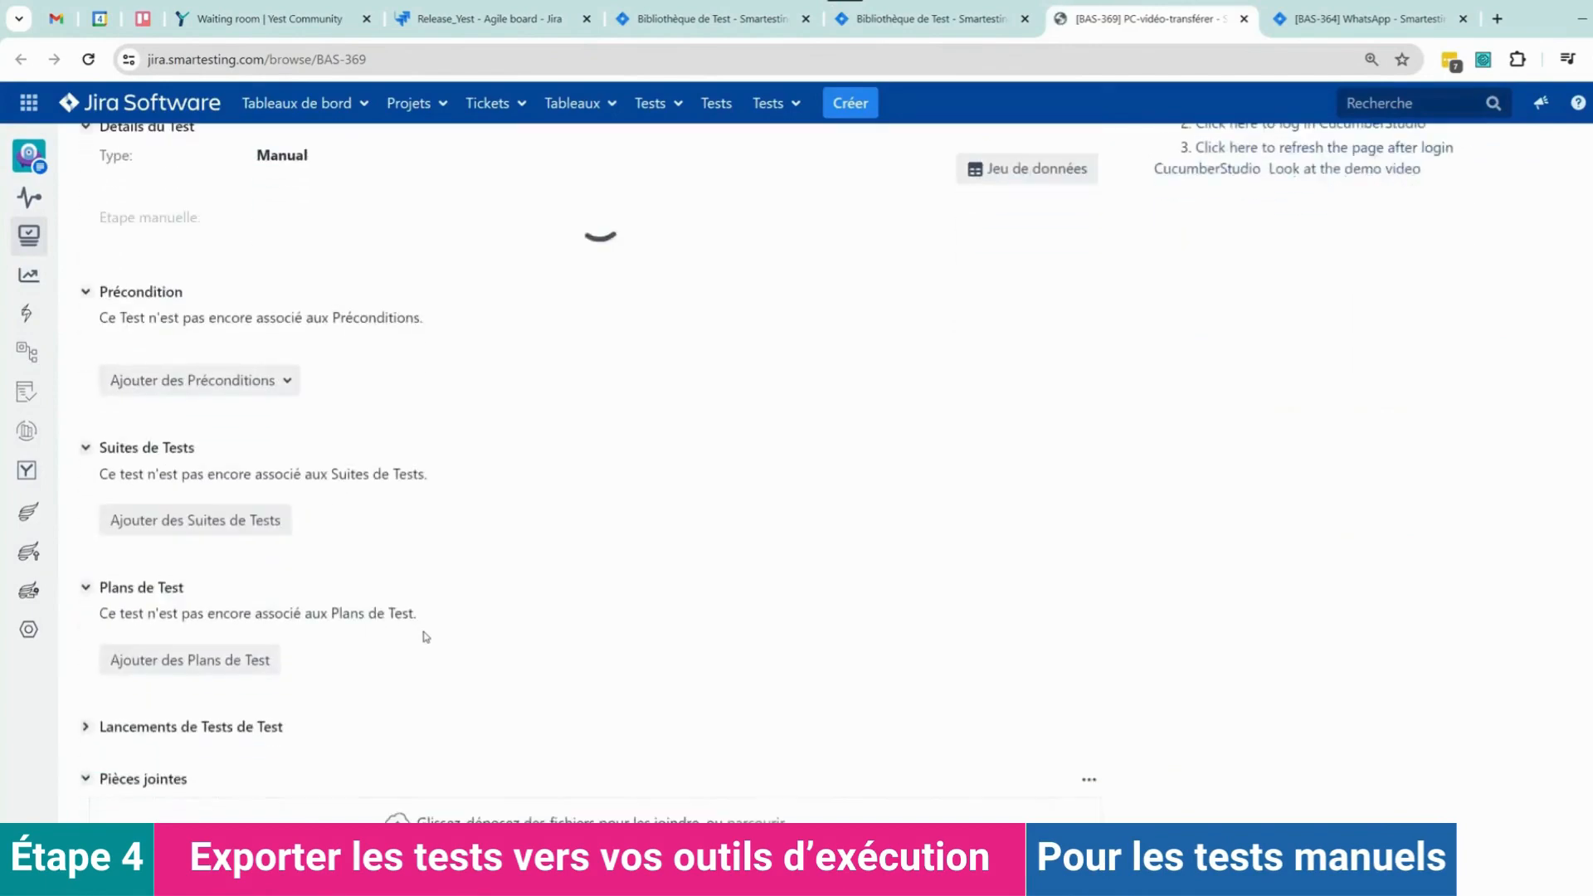
{"action": "left_click", "coordinate": [616, 393]}
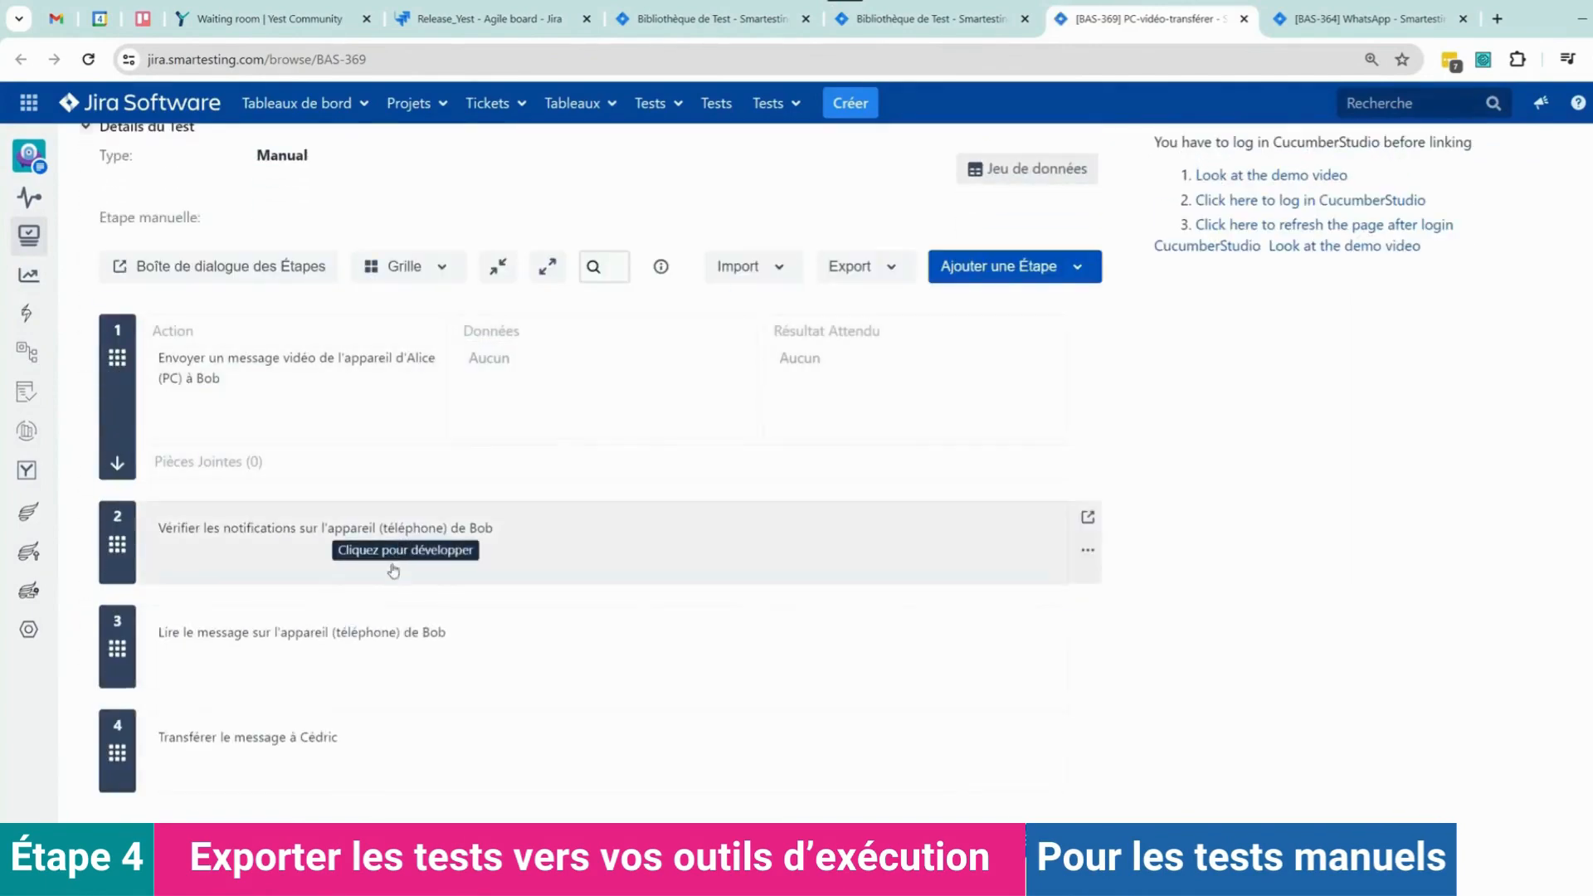
{"action": "scroll", "coordinate": [416, 532], "scroll_direction": "down", "scroll_amount": 4}
{"action": "scroll", "coordinate": [416, 531], "scroll_direction": "up", "scroll_amount": 2}
{"action": "scroll", "coordinate": [586, 484], "scroll_direction": "down", "scroll_amount": 11}
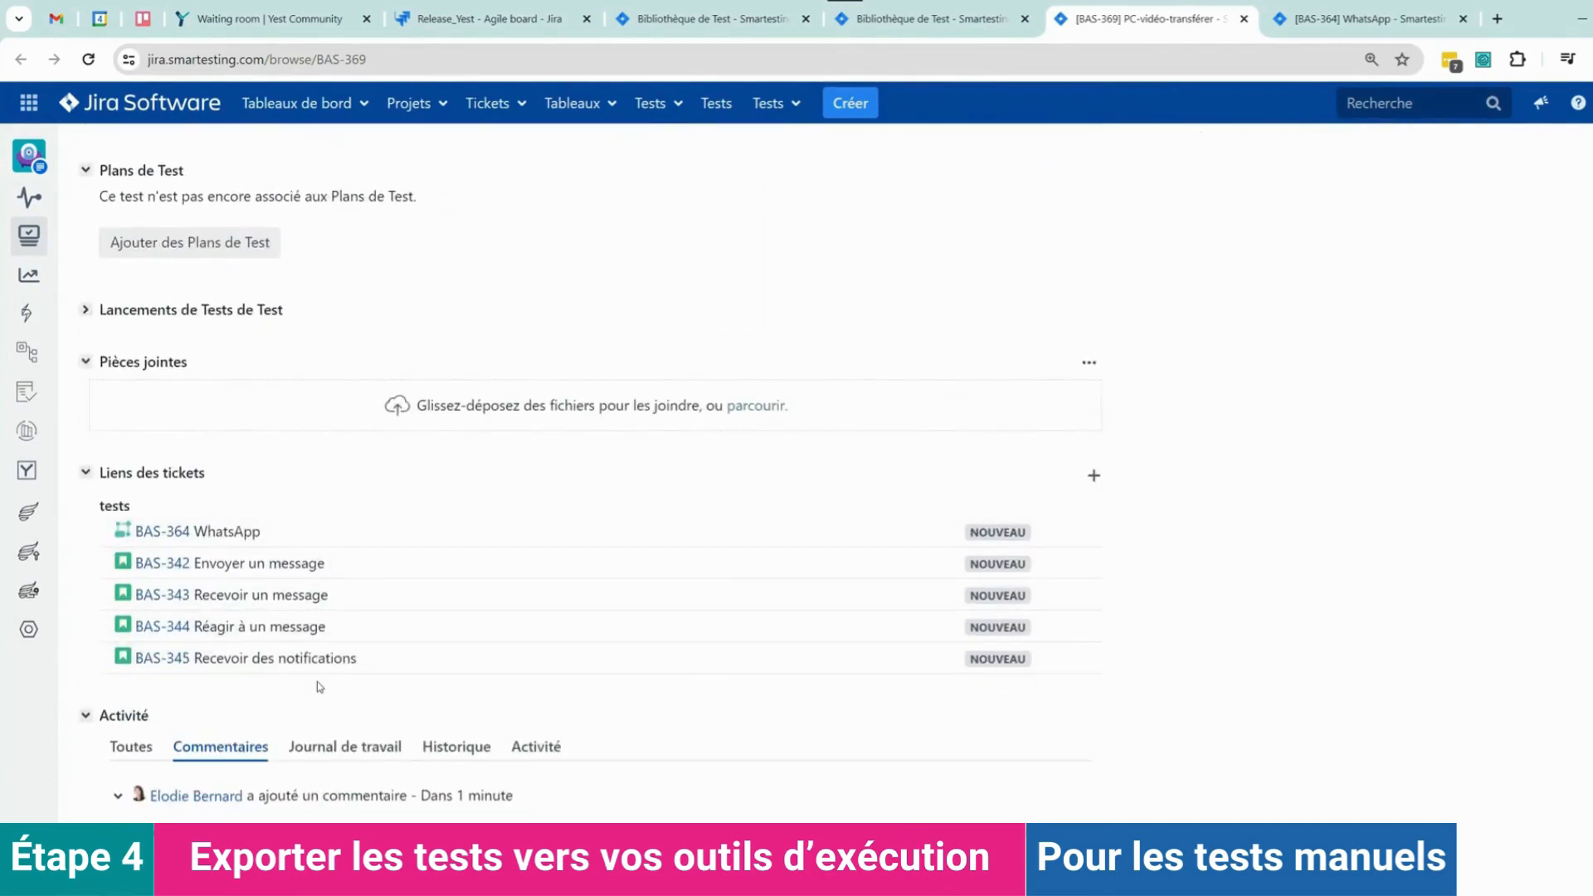
- Switch to the BAS-364 WhatsApp ticket and review its contents
{"action": "left_click", "coordinate": [1328, 23]}
{"action": "scroll", "coordinate": [396, 399], "scroll_direction": "down", "scroll_amount": 5}
{"action": "scroll", "coordinate": [396, 400], "scroll_direction": "up", "scroll_amount": 5}
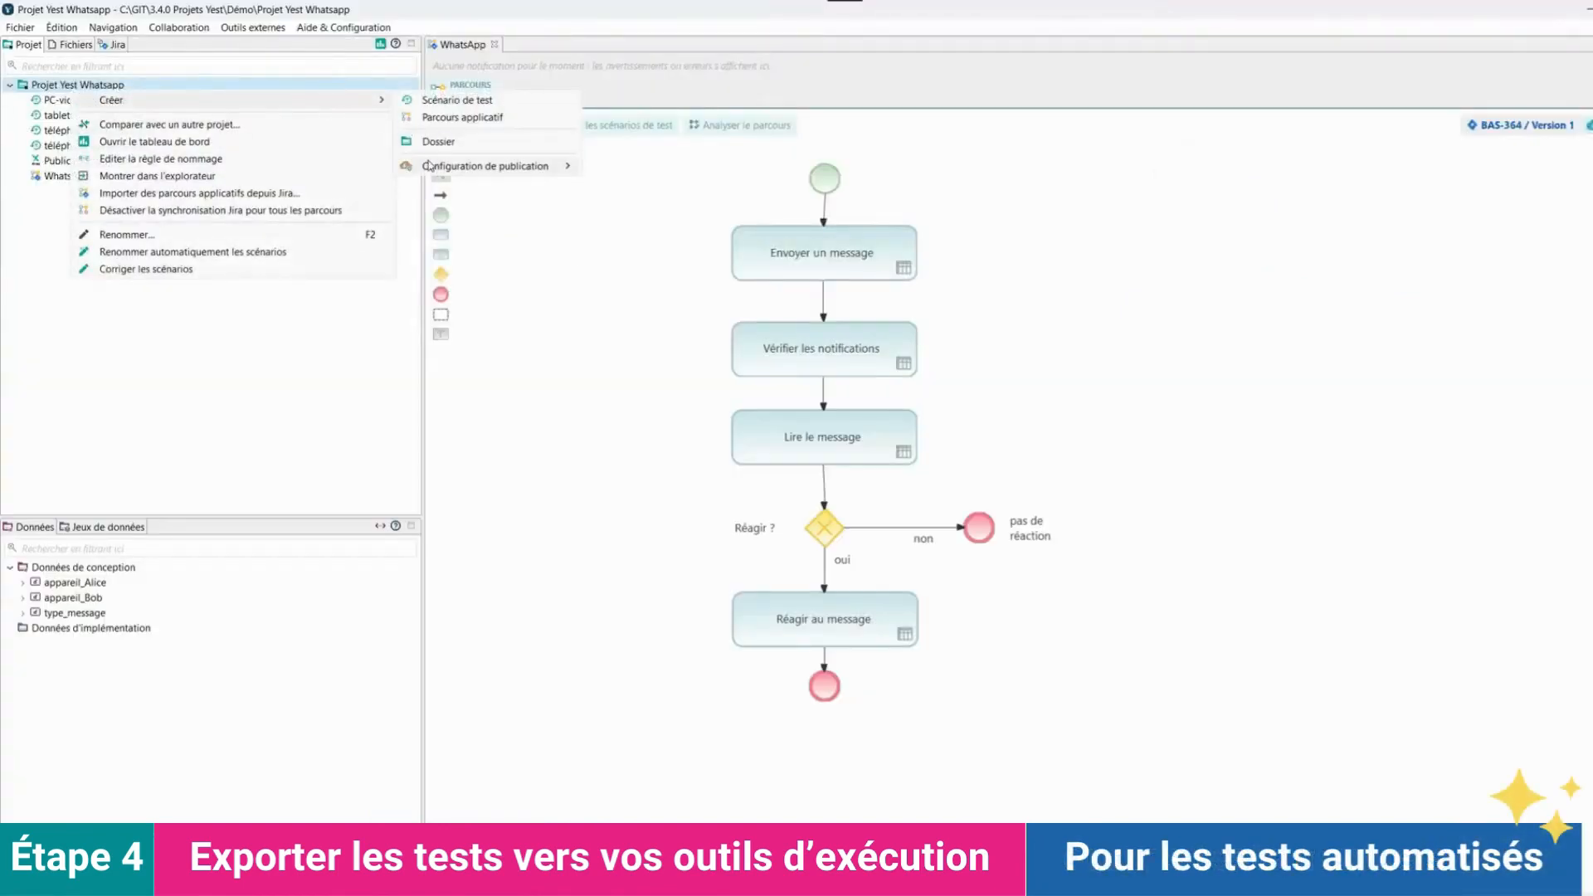
- Create a Java Selenium publication configuration named "PublicationJava Selenium" under Projet Yest Whatsapp
{"action": "mouse_move", "coordinate": [429, 165]}
{"action": "left_click", "coordinate": [622, 218]}
{"action": "left_click", "coordinate": [918, 580]}
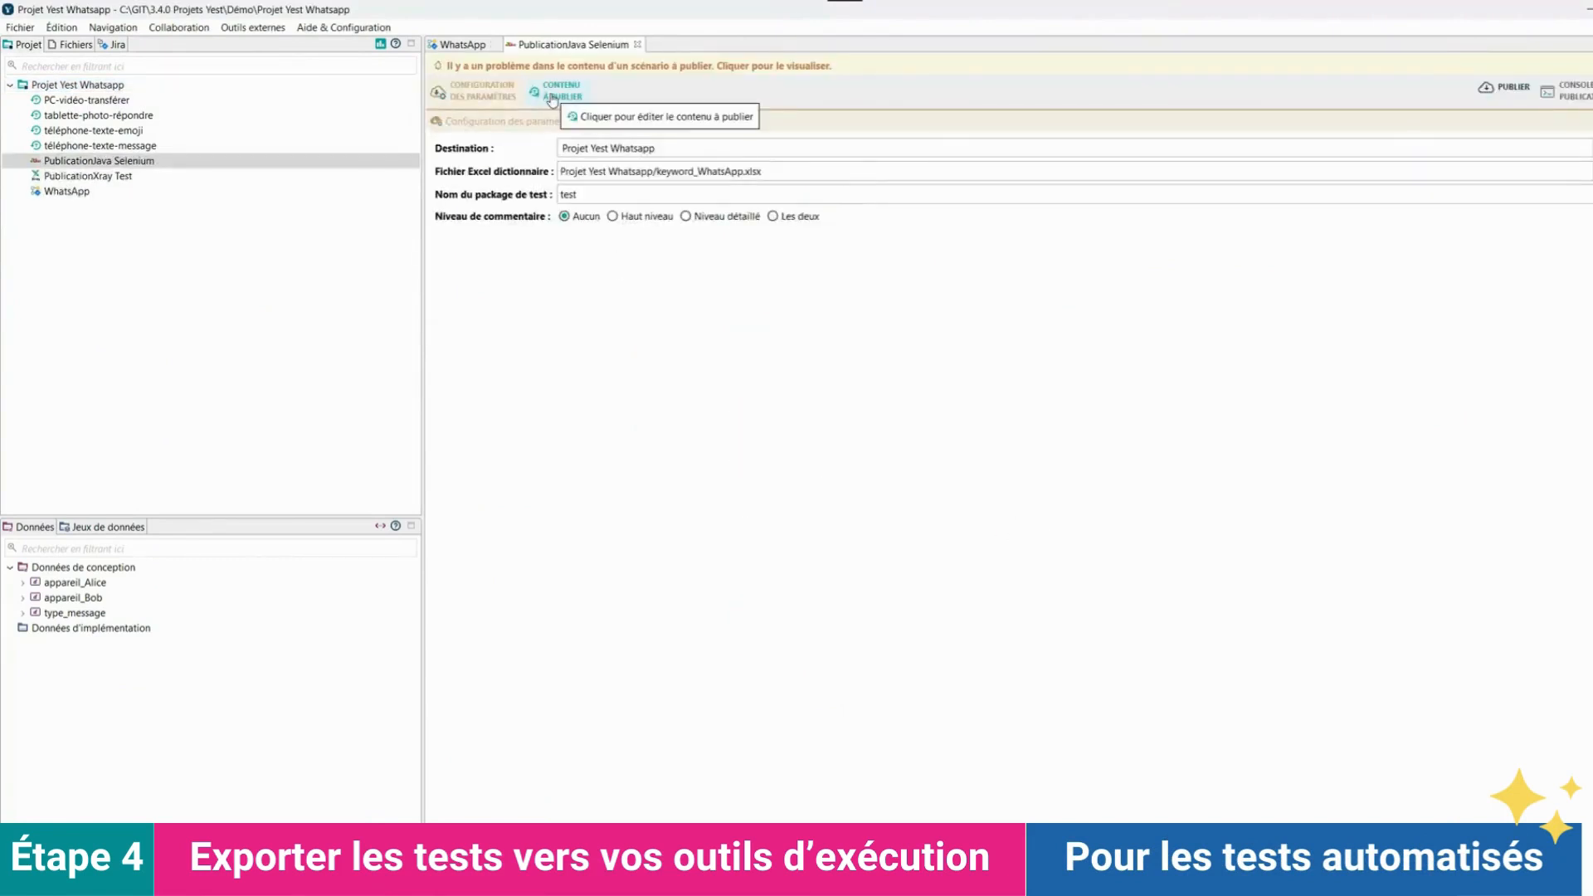
- In the content to publish, link step 1 of PC-vidéo-transférer to the sendMsg keyword, with the recipient's name as contact and type_message as msgType
{"action": "left_click", "coordinate": [552, 94]}
{"action": "left_click", "coordinate": [513, 226]}
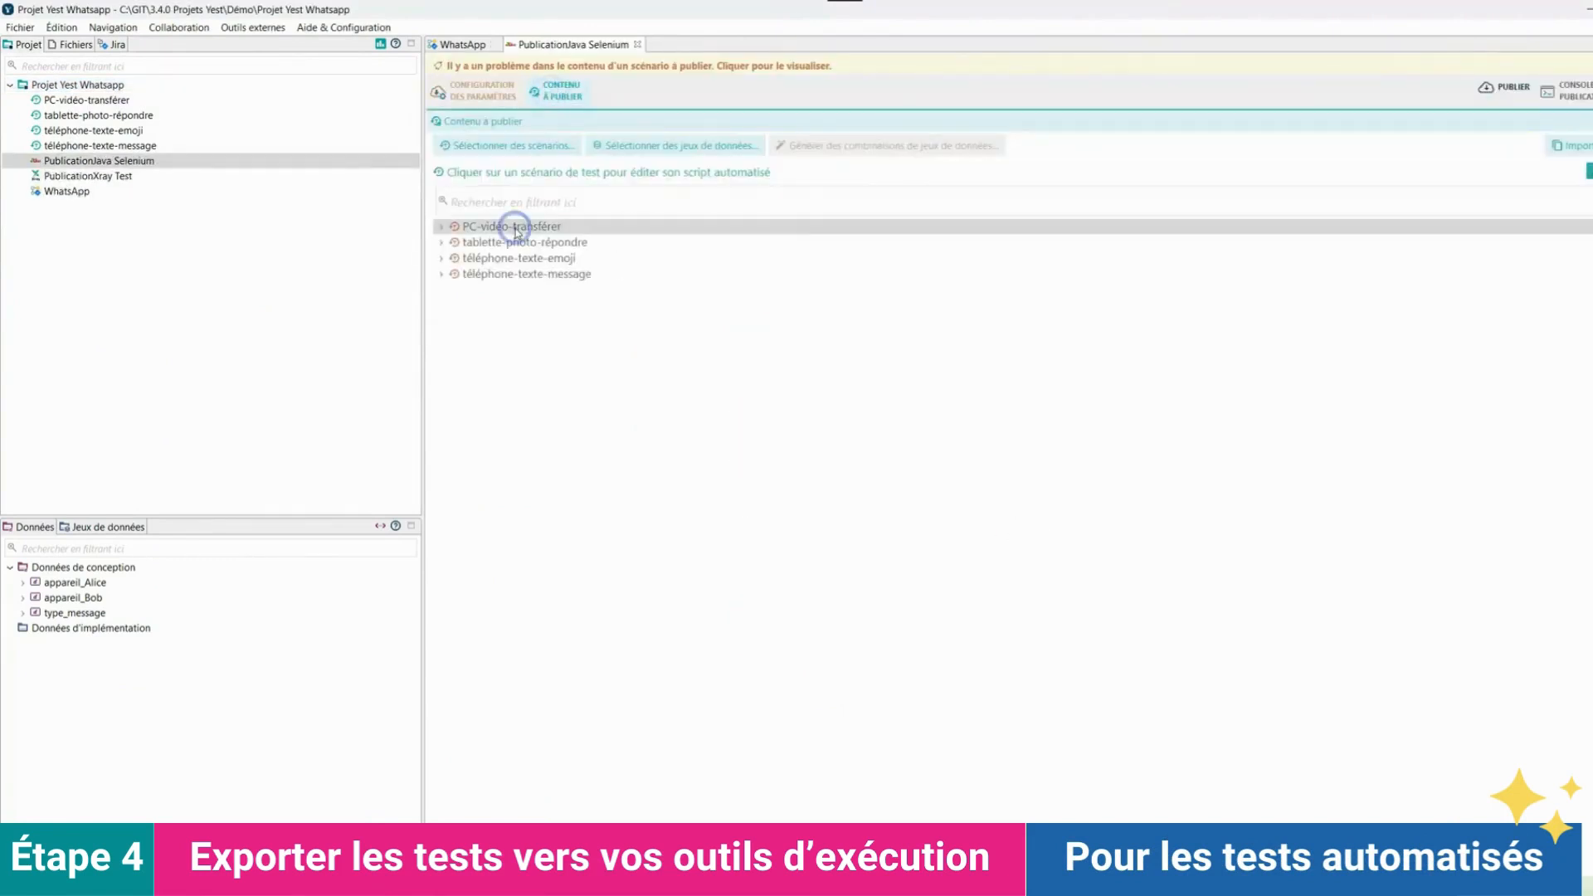
{"action": "left_click", "coordinate": [441, 226]}
{"action": "left_click", "coordinate": [478, 242]}
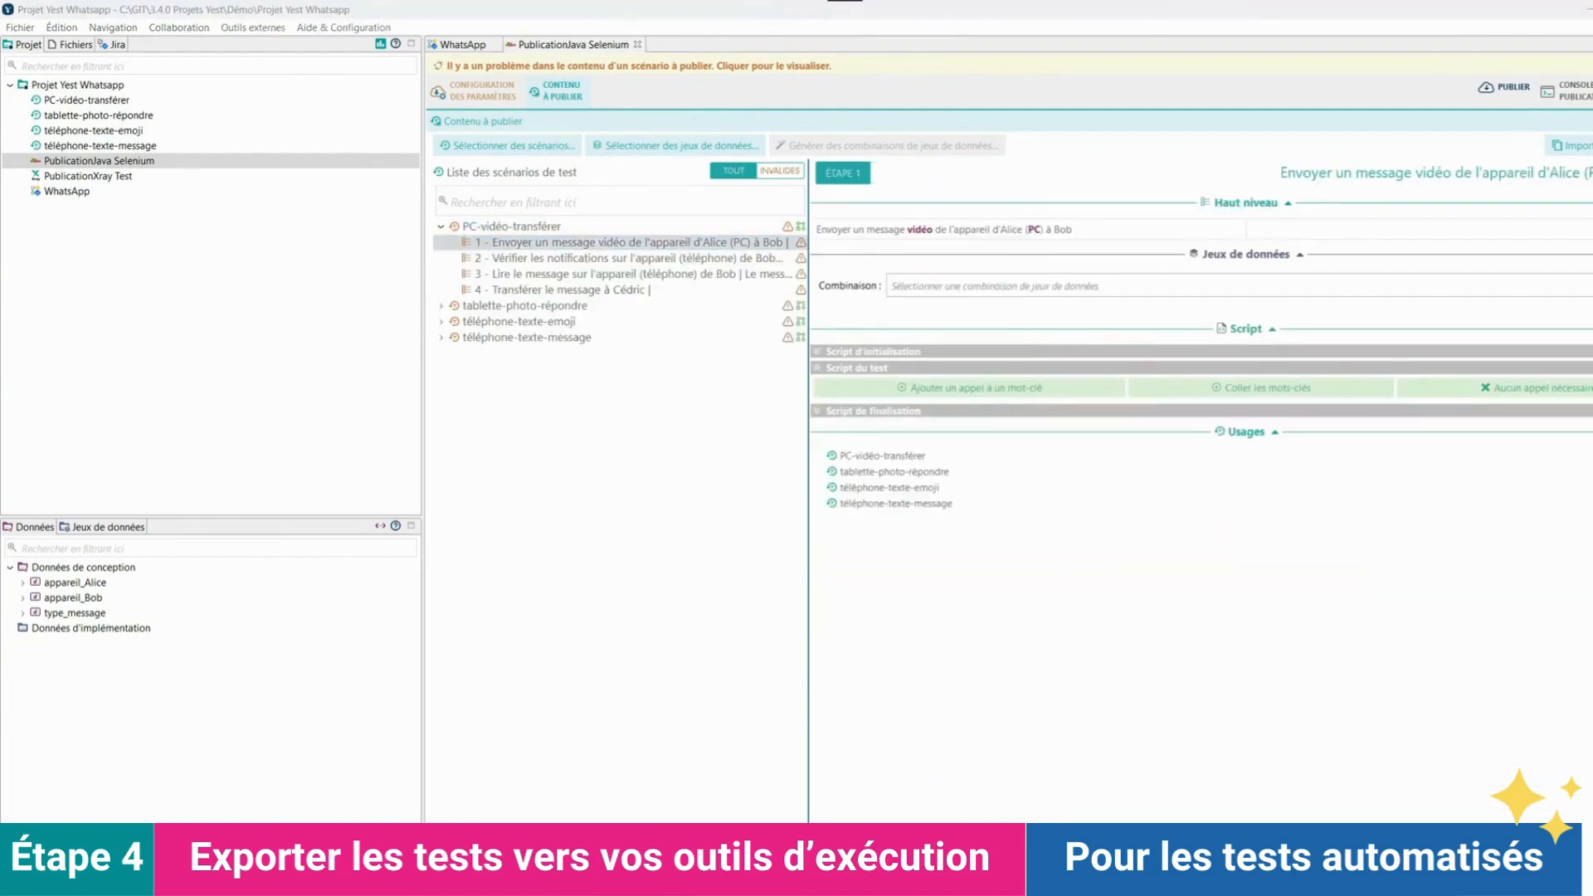
{"action": "left_click", "coordinate": [933, 387]}
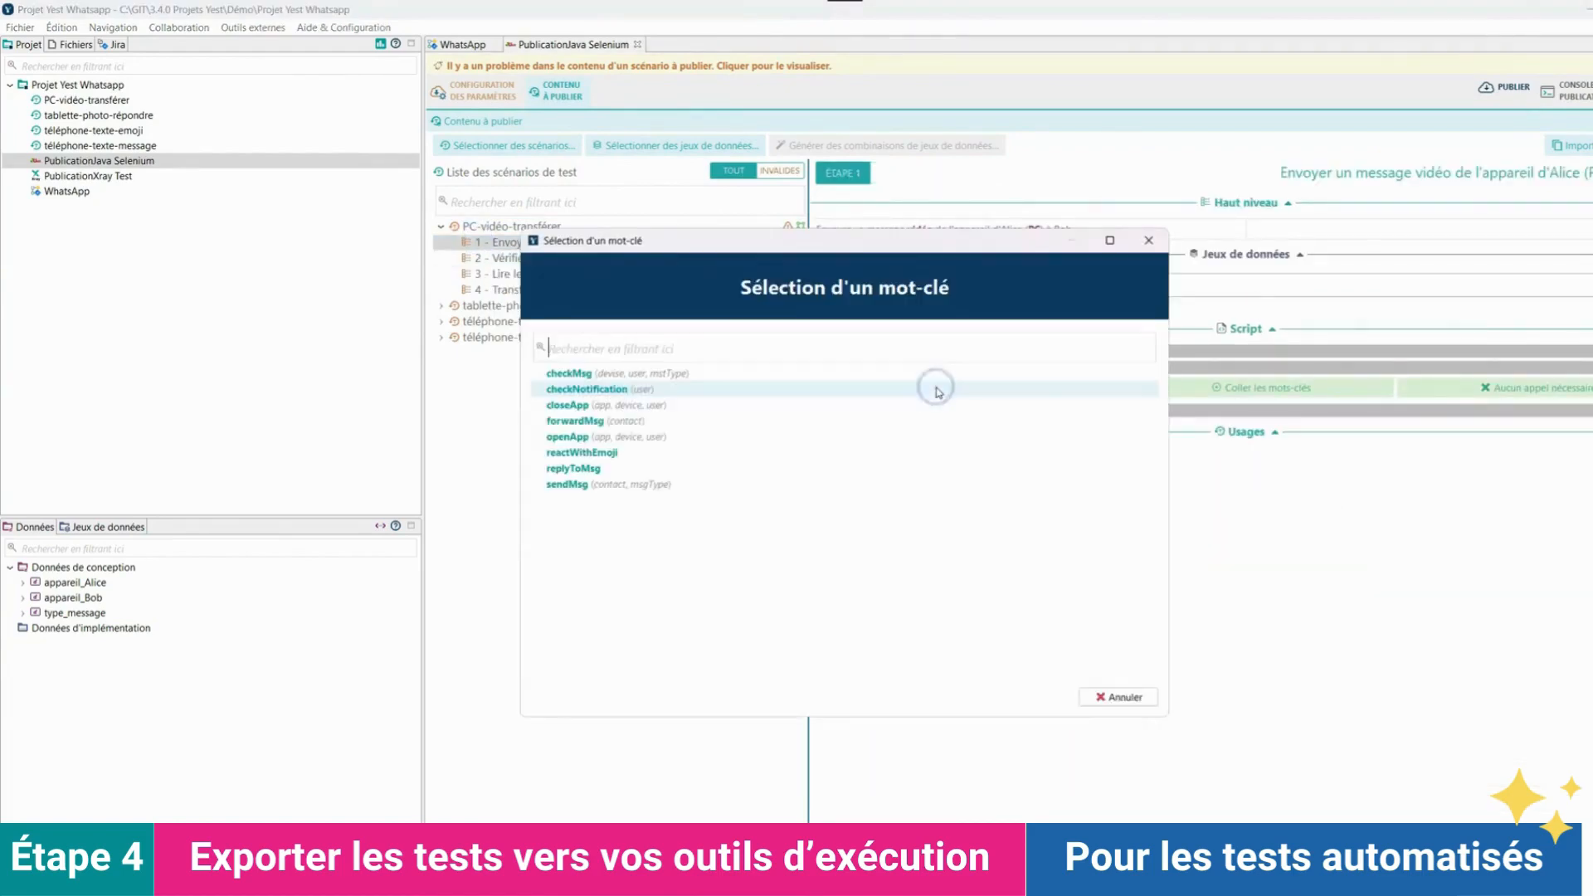
{"action": "double_click", "coordinate": [932, 384]}
{"action": "left_click", "coordinate": [1136, 385]}
{"action": "left_click", "coordinate": [1070, 383]}
{"action": "type", "text": "Bob"}
{"action": "left_click", "coordinate": [1136, 422]}
{"action": "double_click", "coordinate": [765, 455]}
{"action": "left_click", "coordinate": [1026, 694]}
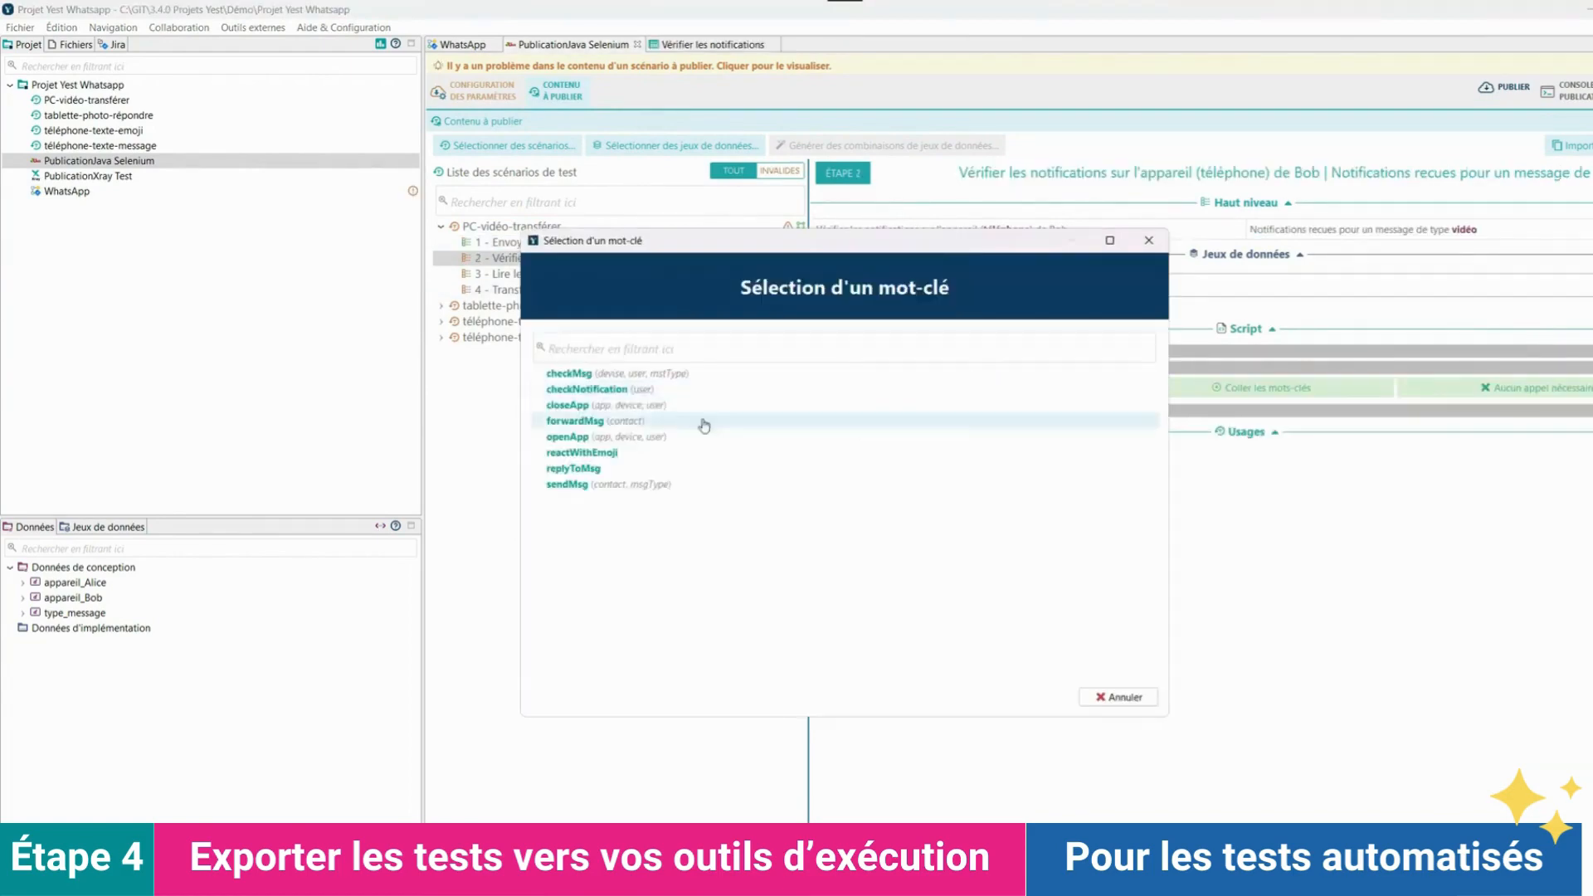
- Link step 2 to checkNotification with the recipient's name, and step 3 to checkMsg with the recipient's device parameter, the same user name and type_message
{"action": "double_click", "coordinate": [707, 420]}
{"action": "type", "text": "Bob"}
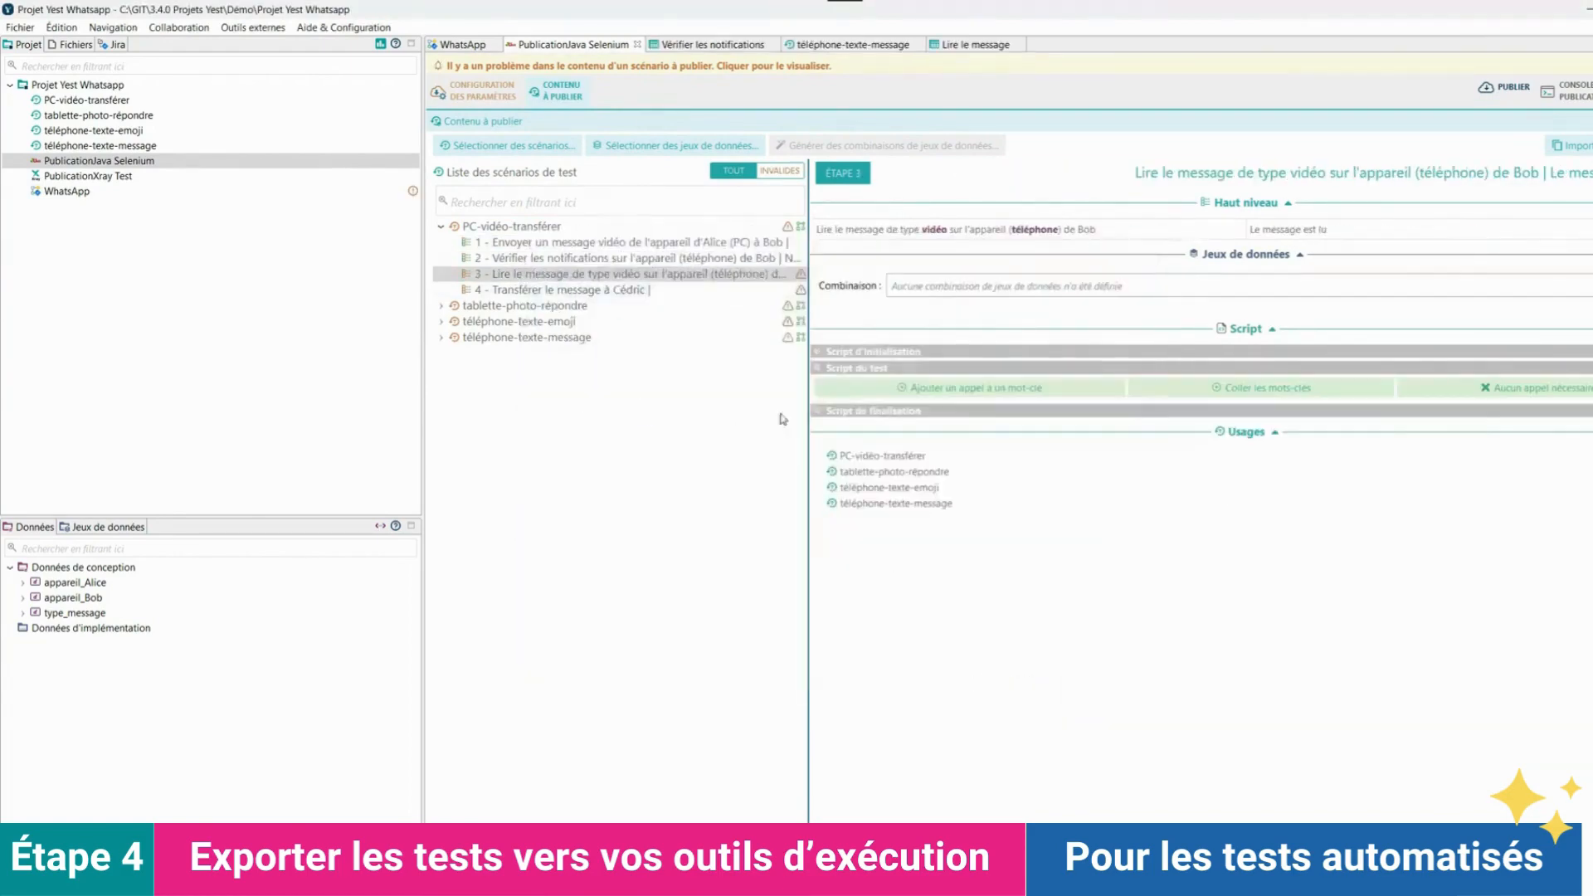
{"action": "left_click", "coordinate": [934, 387]}
{"action": "double_click", "coordinate": [700, 371]}
{"action": "left_click", "coordinate": [1137, 383]}
{"action": "double_click", "coordinate": [708, 403]}
{"action": "left_click", "coordinate": [688, 417]}
{"action": "type", "text": "Bob"}
{"action": "left_click", "coordinate": [610, 455]}
{"action": "left_click", "coordinate": [1137, 456]}
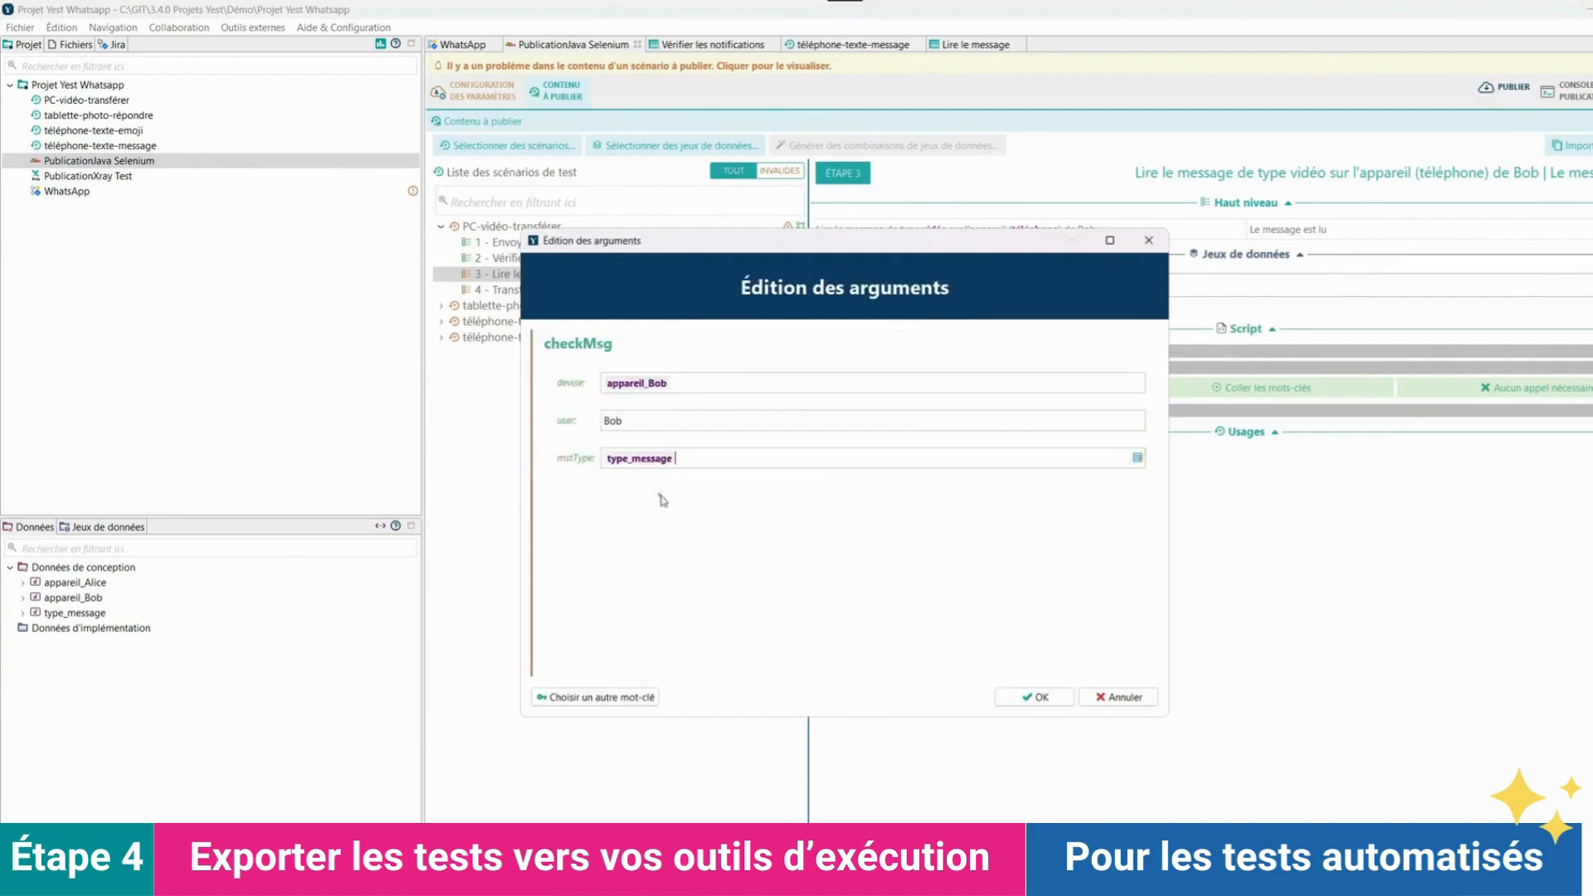
{"action": "double_click", "coordinate": [661, 495]}
{"action": "left_click", "coordinate": [1034, 699]}
- Link step 4 to the forwardMsg keyword with the forwarding contact's name, and view the PC-vidéo-transférer scenario's preview and script
{"action": "left_click", "coordinate": [621, 292]}
{"action": "left_click", "coordinate": [922, 389]}
{"action": "double_click", "coordinate": [690, 419]}
{"action": "type", "text": "Cedric"}
{"action": "left_click", "coordinate": [1036, 697]}
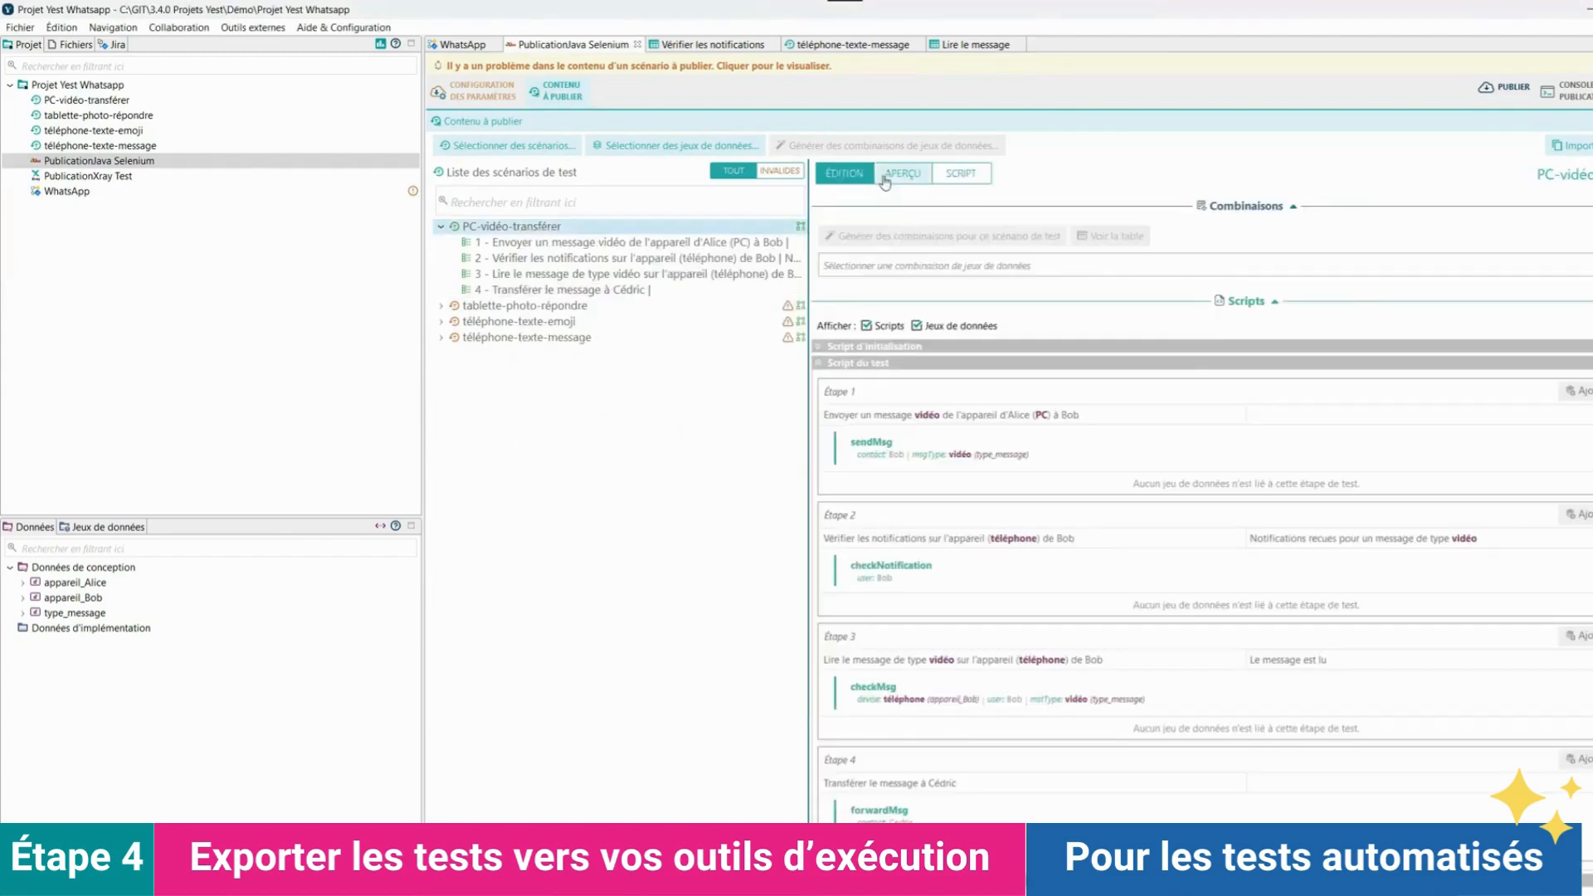
{"action": "left_click", "coordinate": [888, 175]}
{"action": "left_click", "coordinate": [964, 176]}
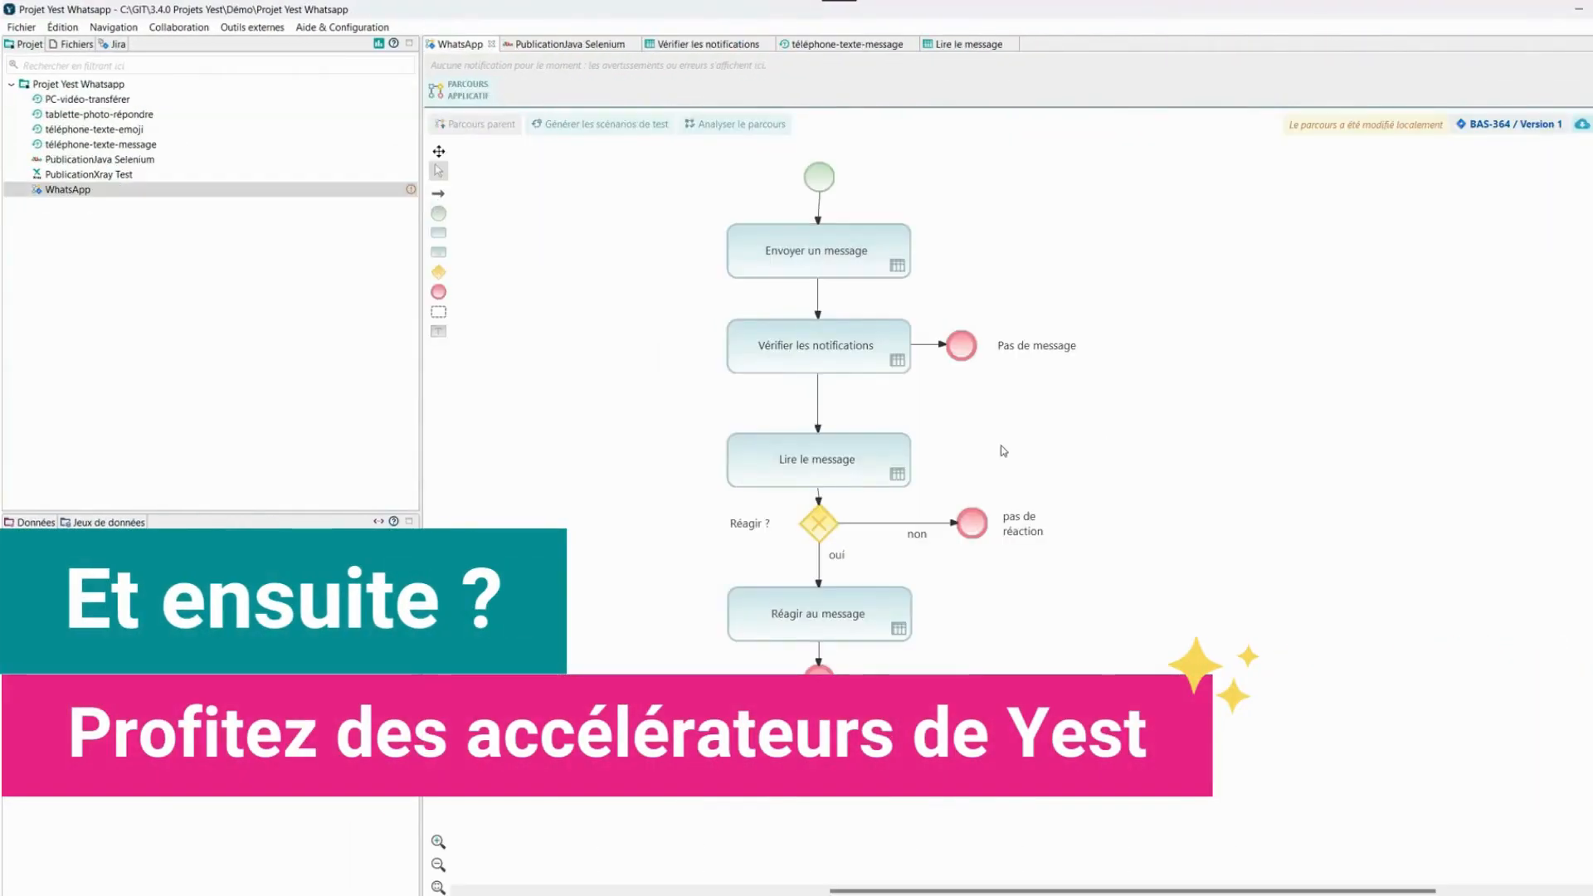
- Open the decision table of Vérifier les notifications and examine its Lire le message and Pas de message directions
{"action": "double_click", "coordinate": [878, 371]}
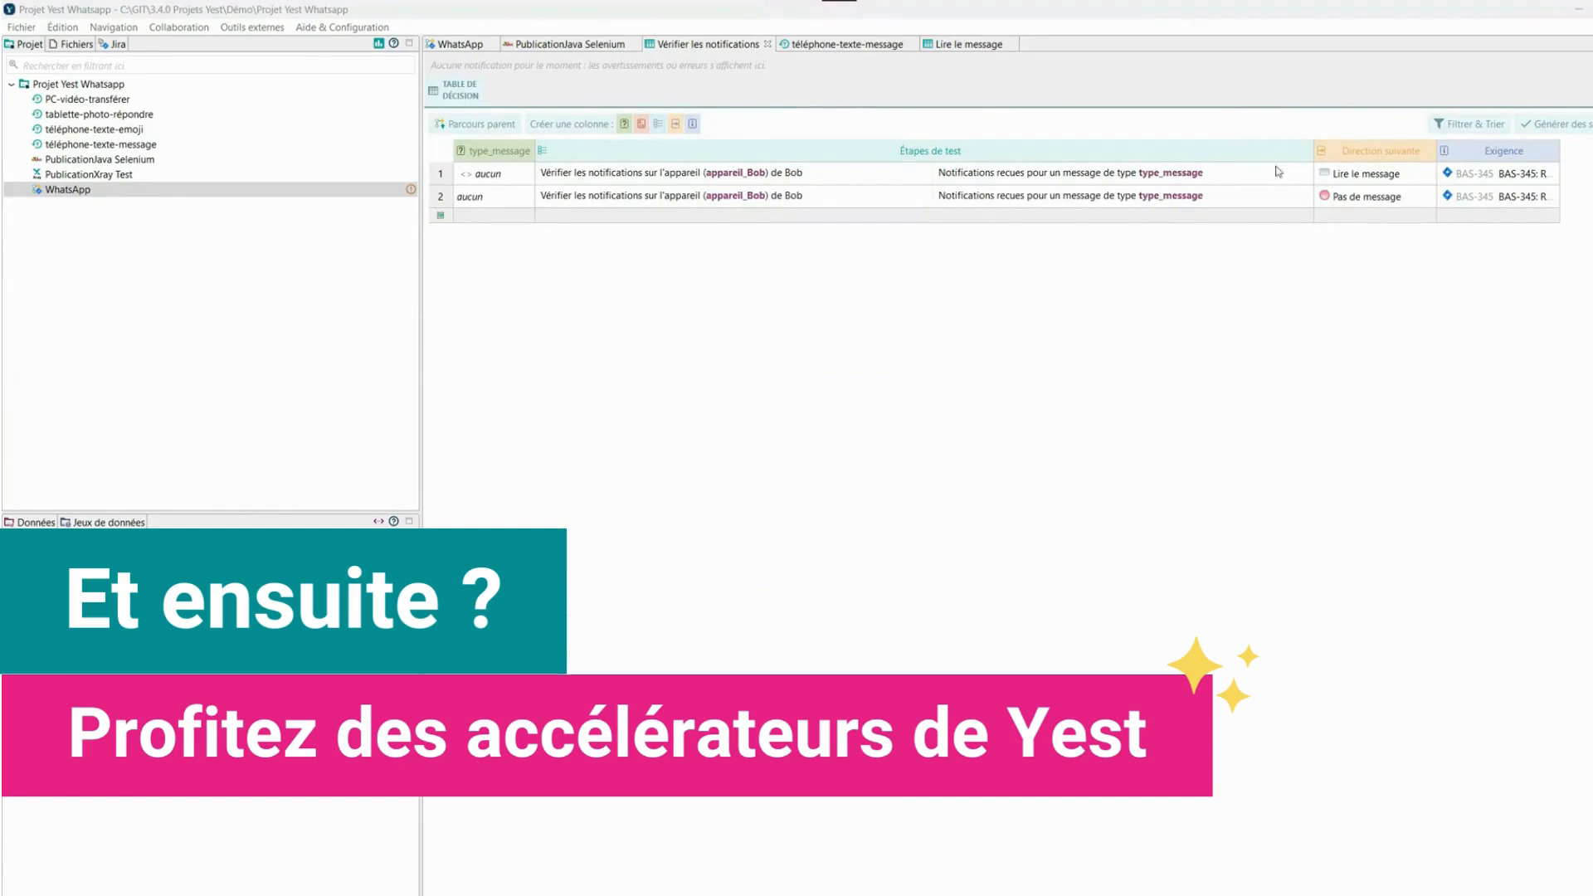
{"action": "left_click_drag", "start_coordinate": [1313, 152], "coordinate": [1232, 149]}
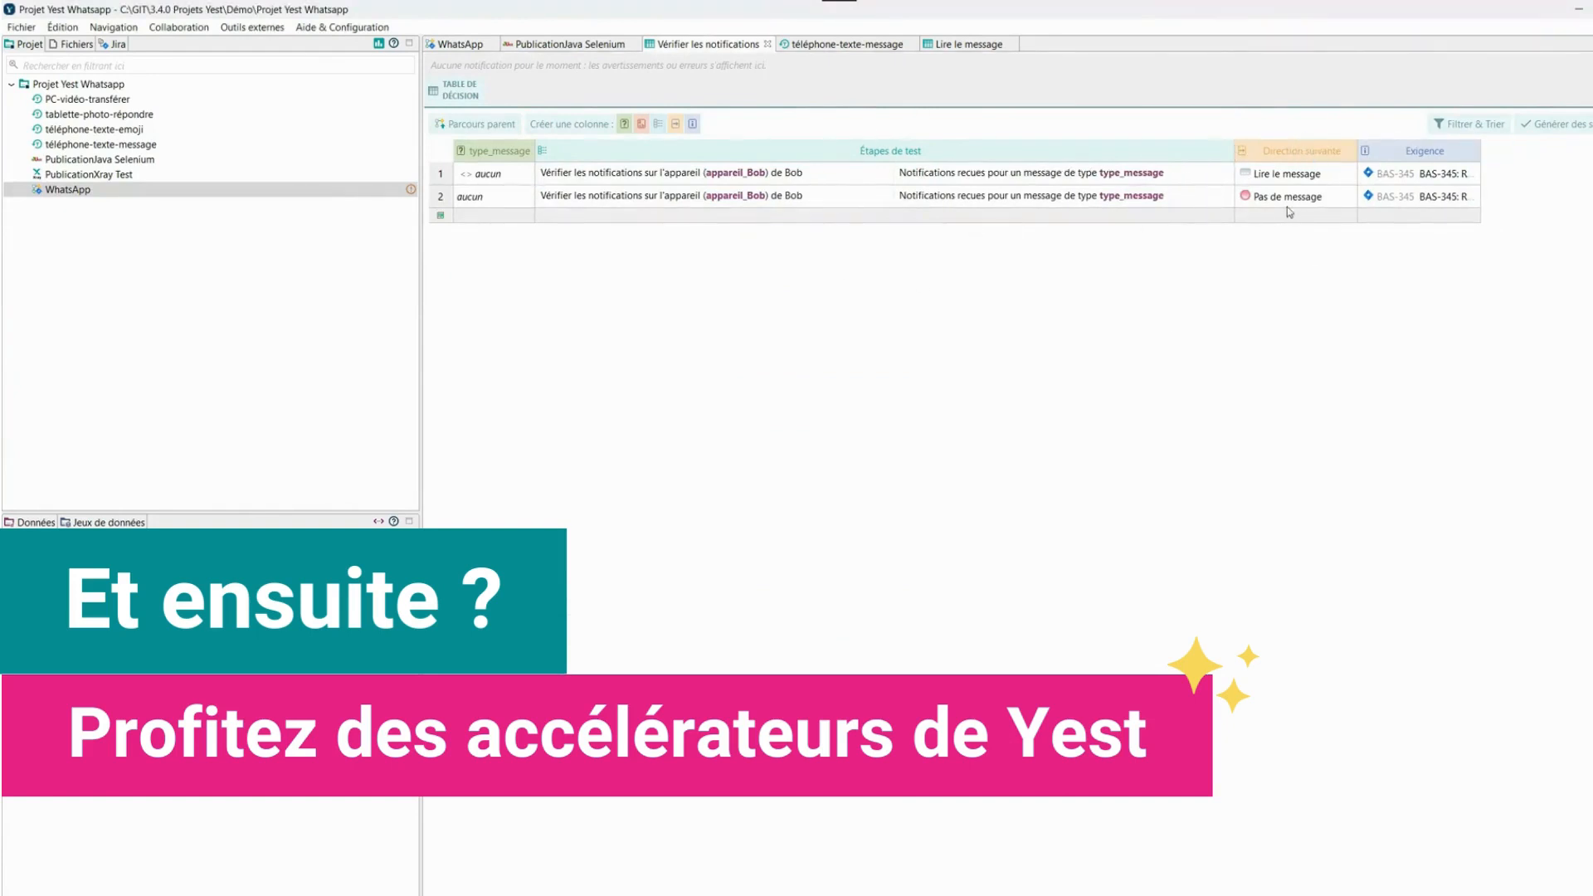
{"action": "mouse_move", "coordinate": [1316, 178]}
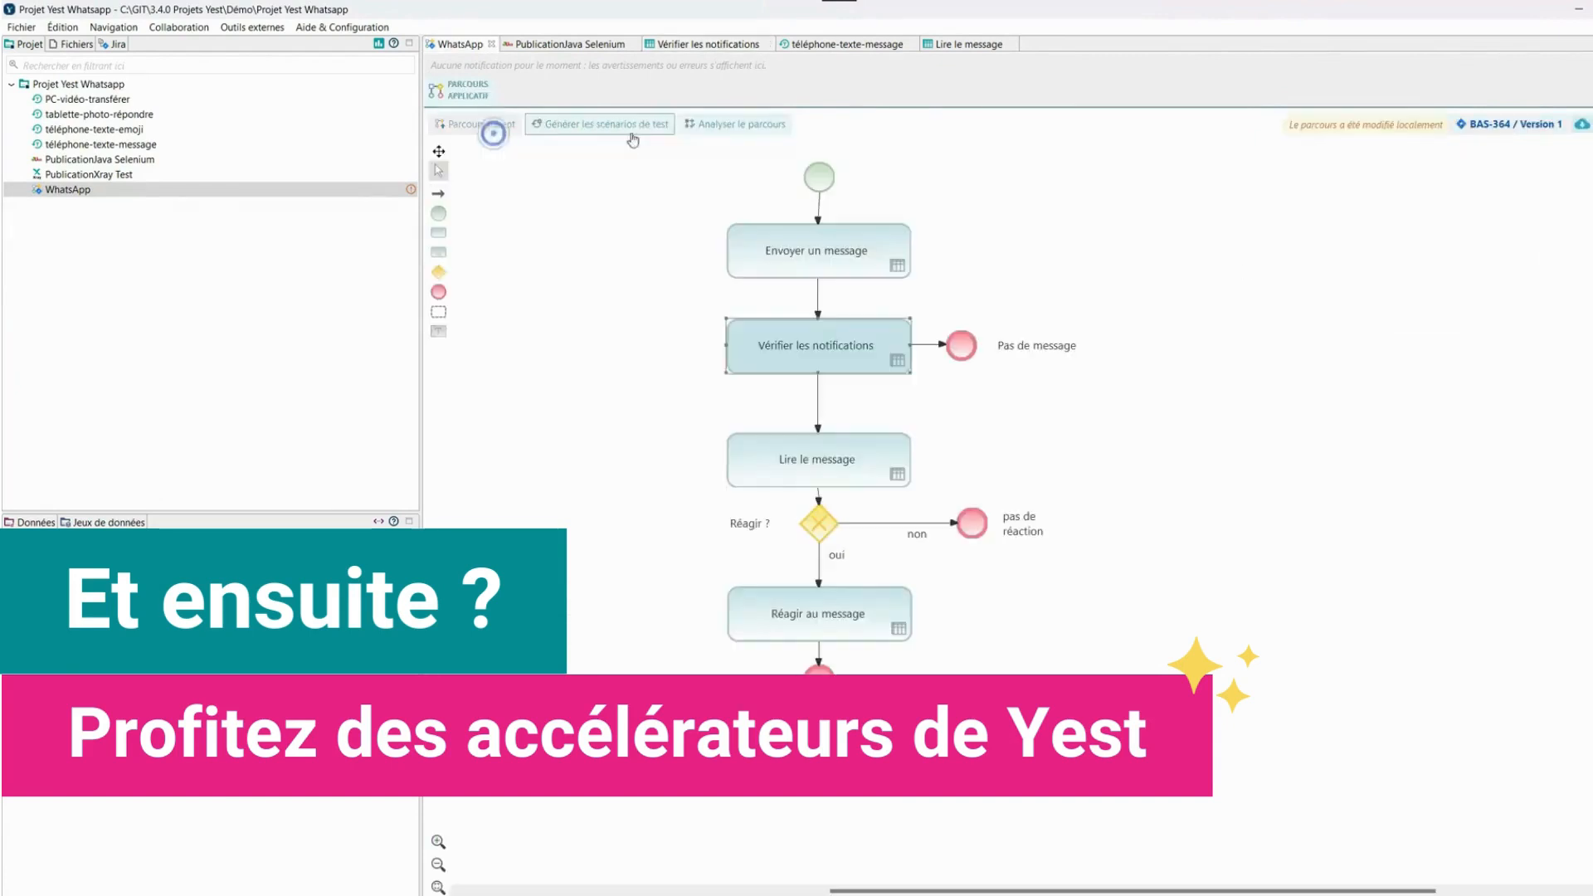
- Generate test scenarios for the modified WhatsApp journey and display the list of generated and existing scenarios
{"action": "left_click", "coordinate": [604, 128]}
{"action": "left_click", "coordinate": [816, 491]}
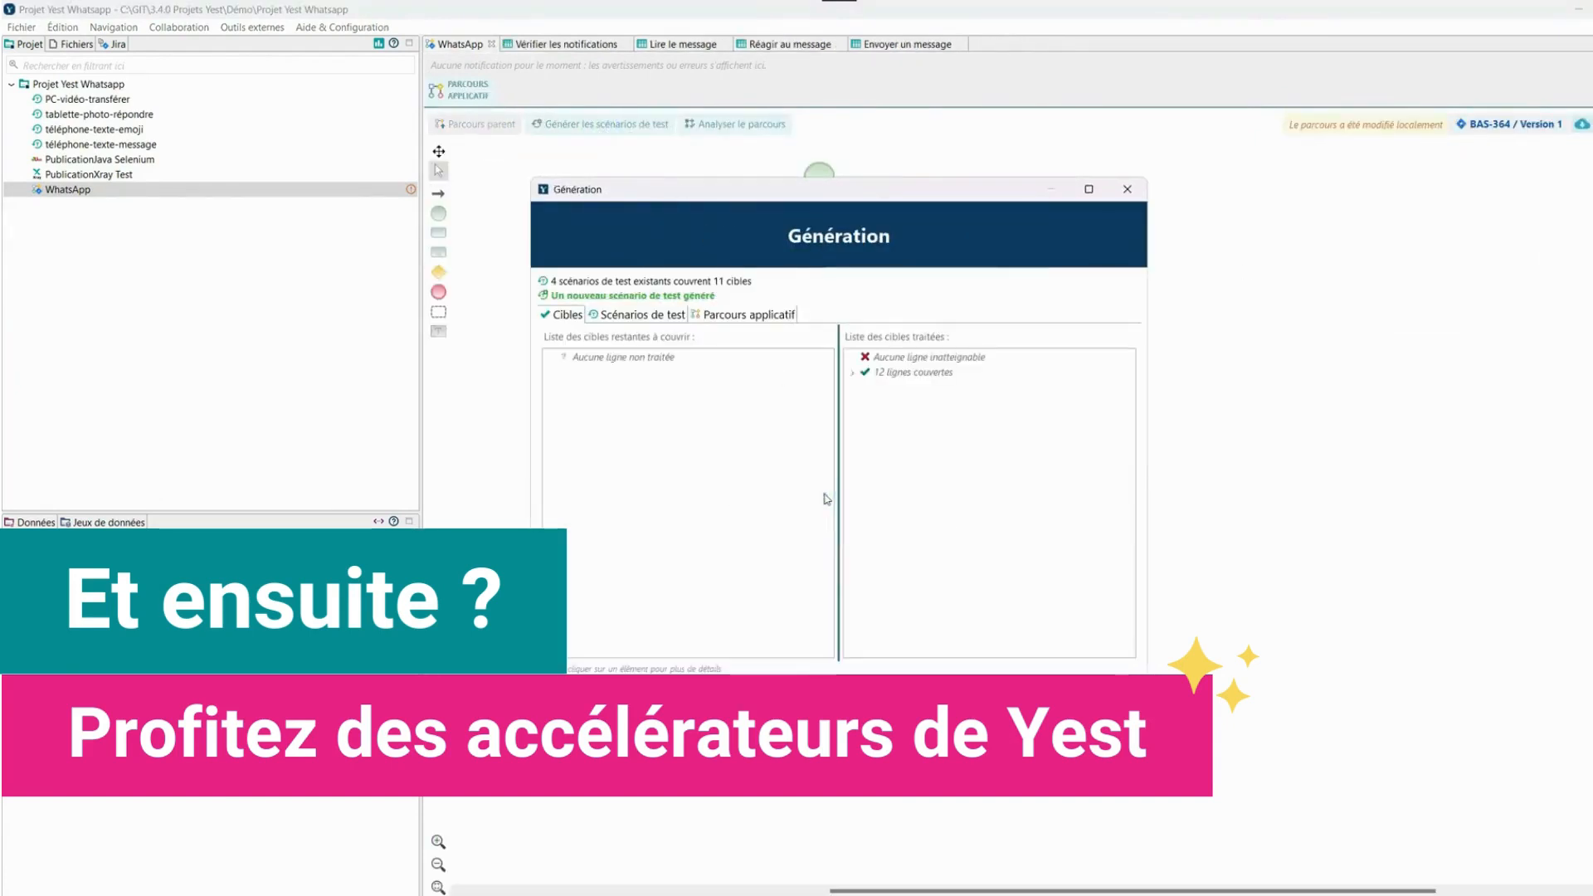
{"action": "left_click", "coordinate": [649, 313]}
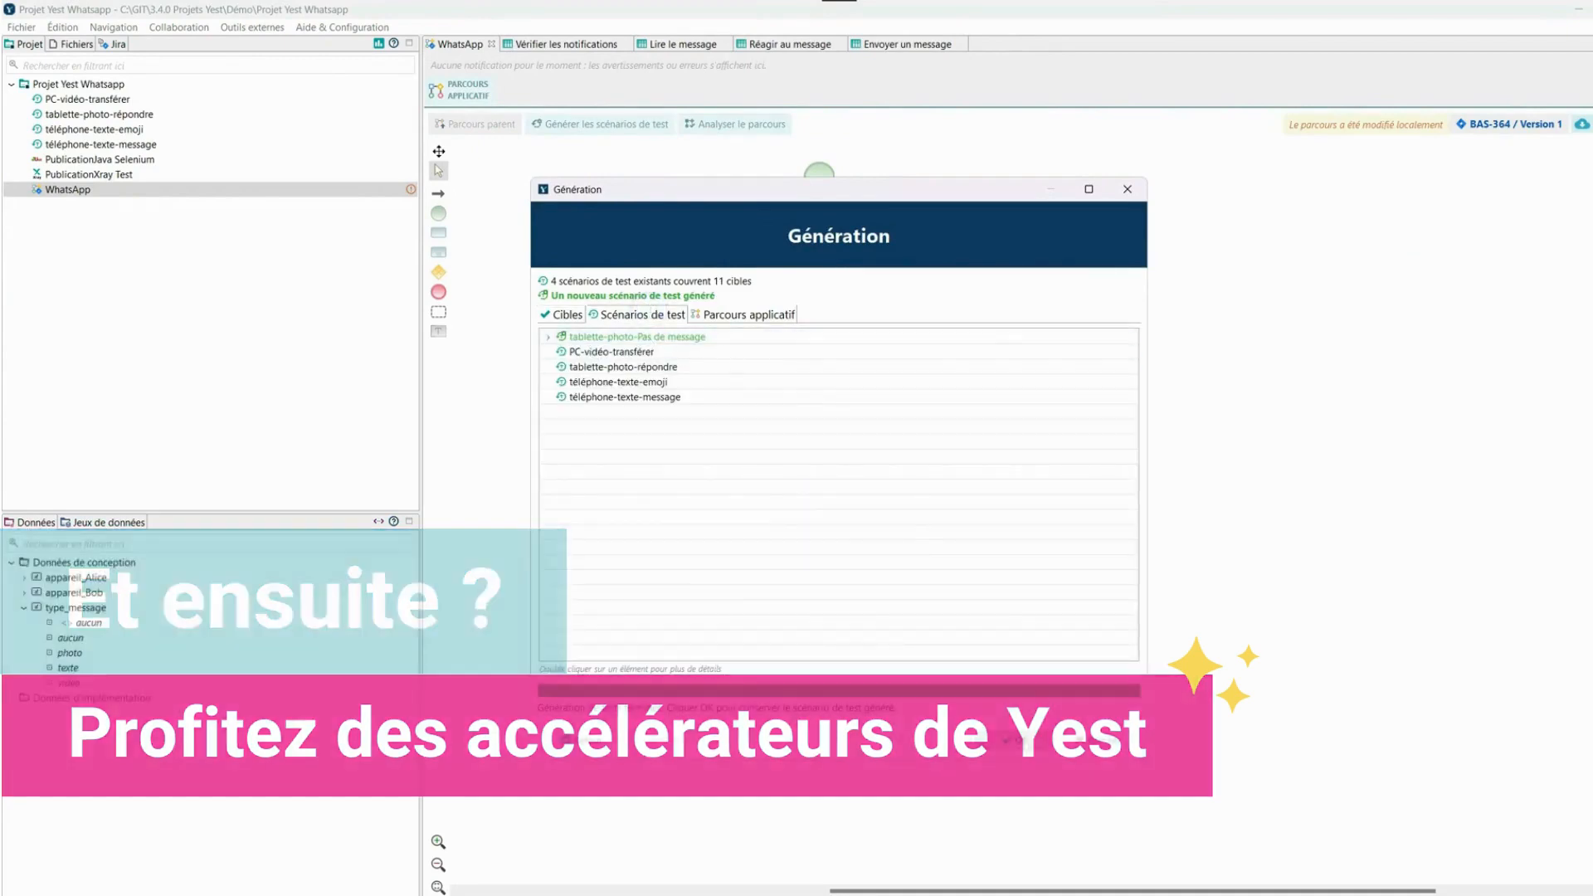